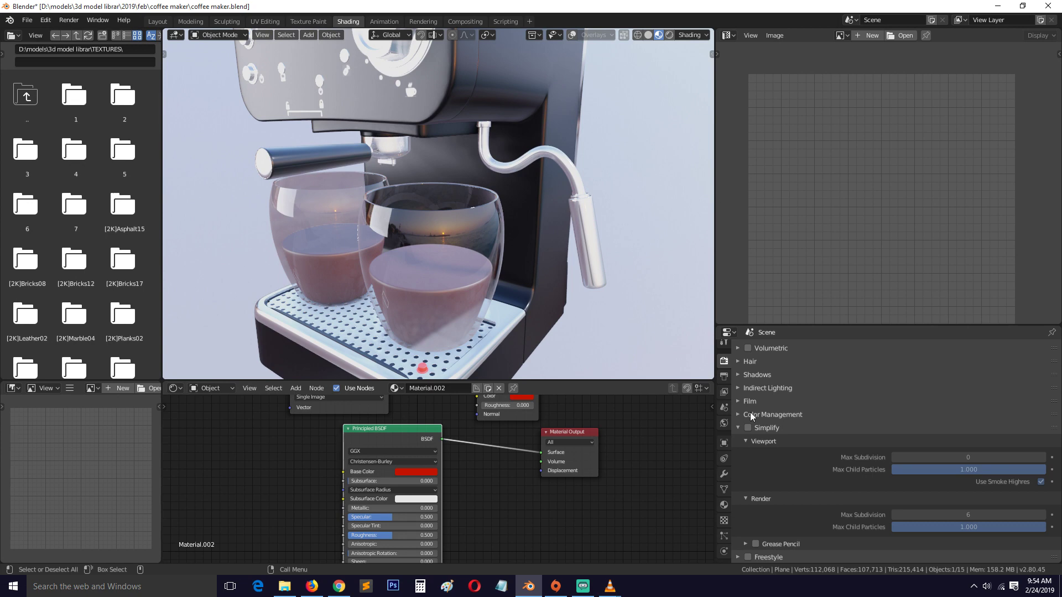
Switch from the coffee maker file to the Blender window with the new default scene and delete its cube
scroll(737, 387, "up", 5)
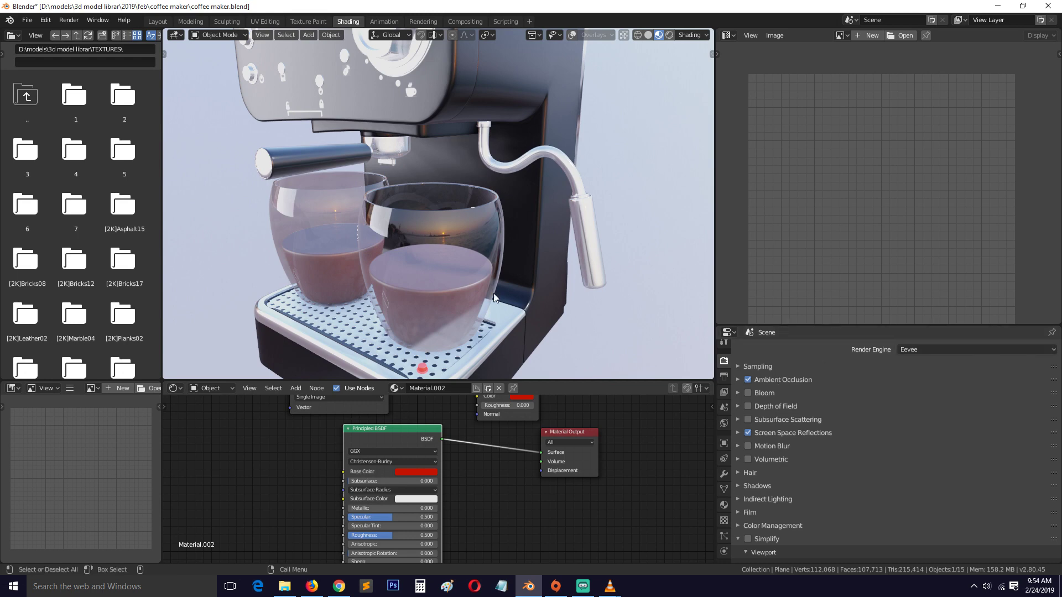
middle_click_drag(625, 190, 470, 248)
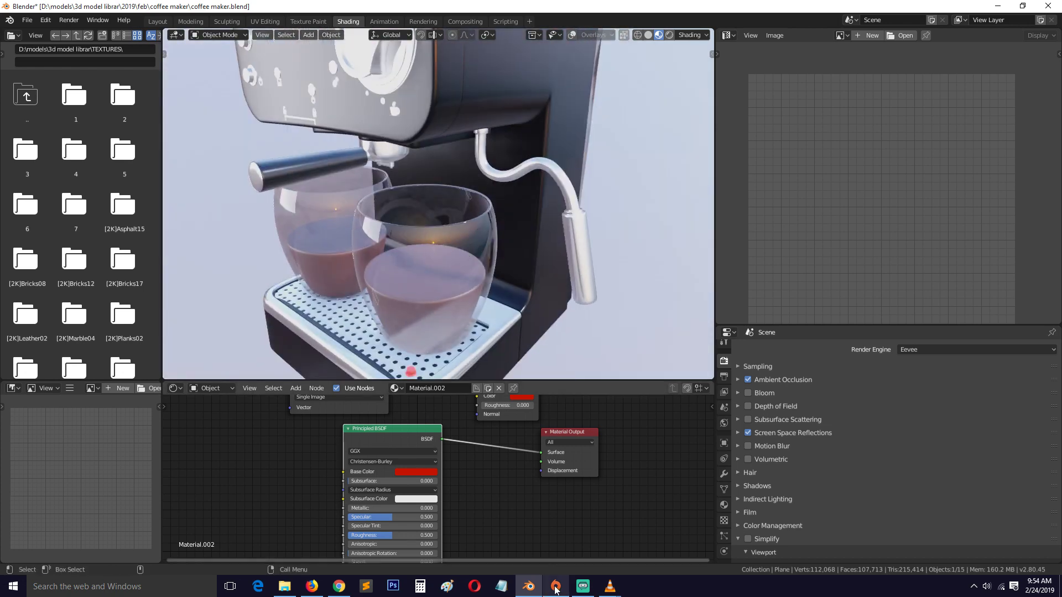
left_click_drag(540, 586, 560, 554)
left_click(528, 530)
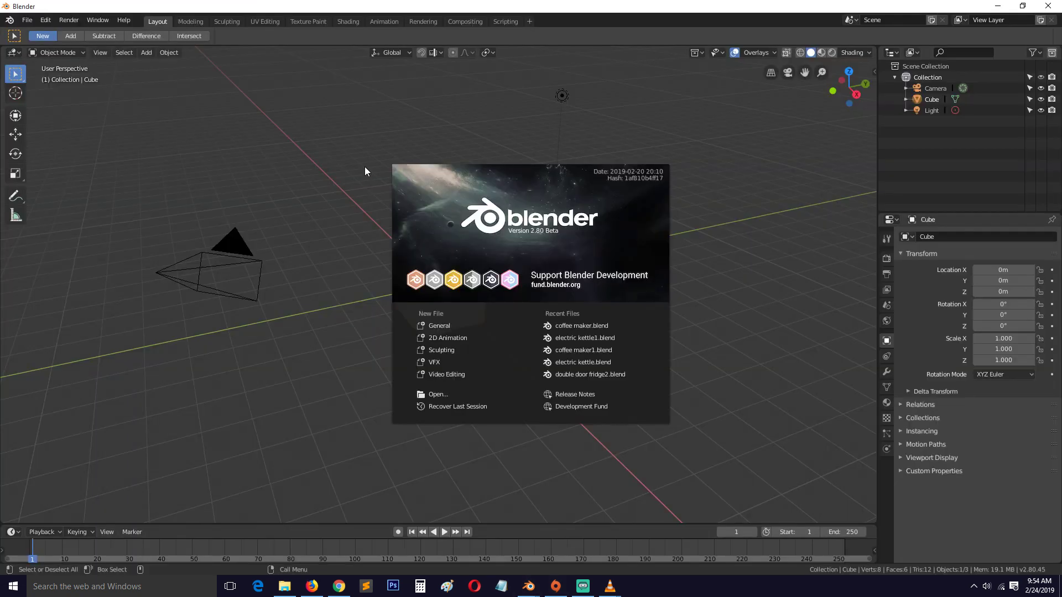
middle_click_drag(669, 260, 484, 274)
key("Delete")
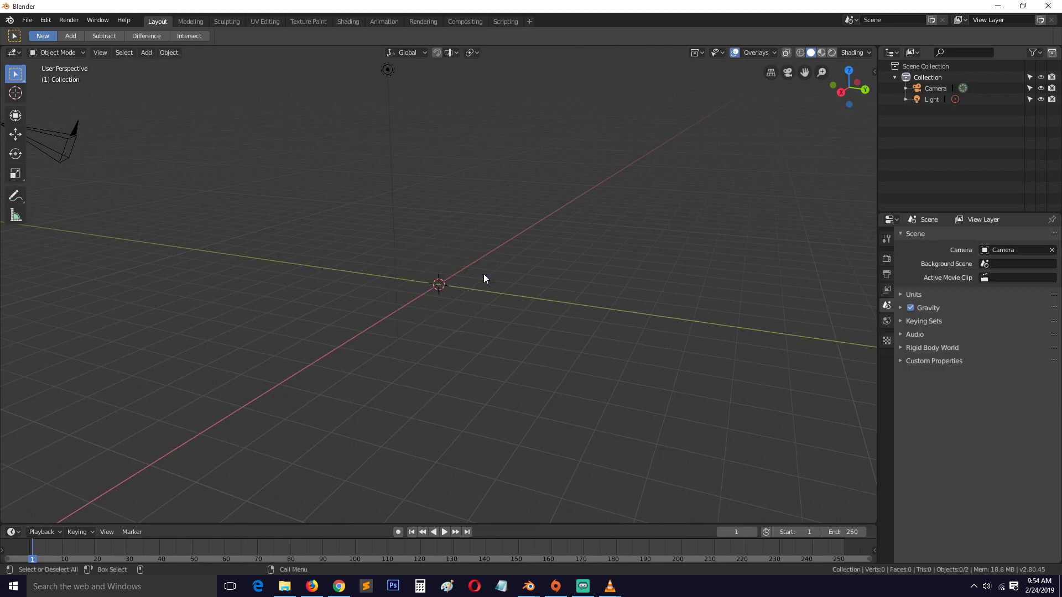
In front view, add a plane mesh and rotate it 90° about the X axis
key("KP_1")
key("shift+a")
mouse_move(469, 201)
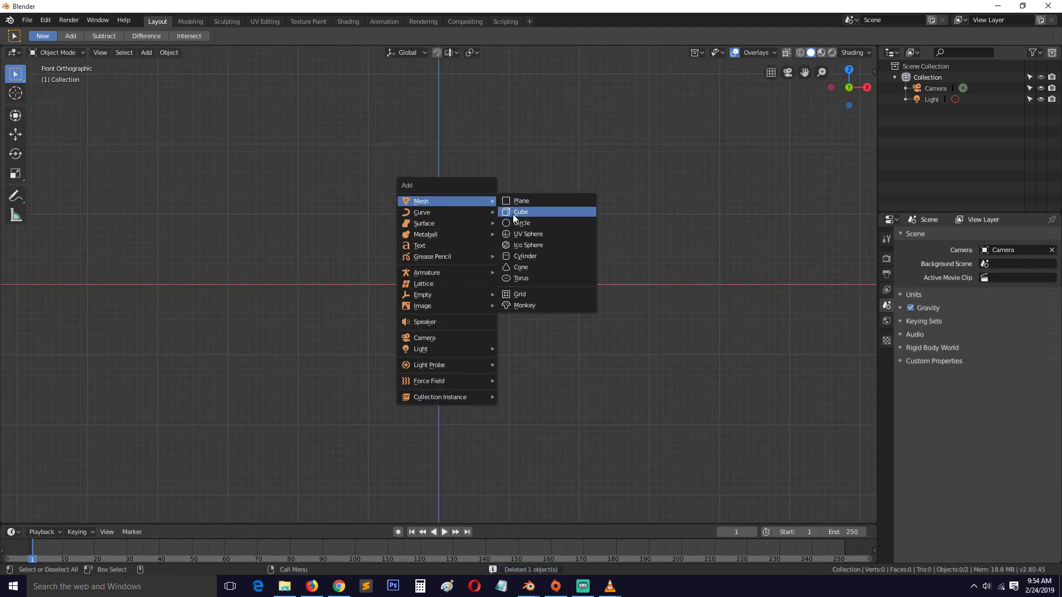
left_click(520, 201)
key("r")
key("x")
key("9")
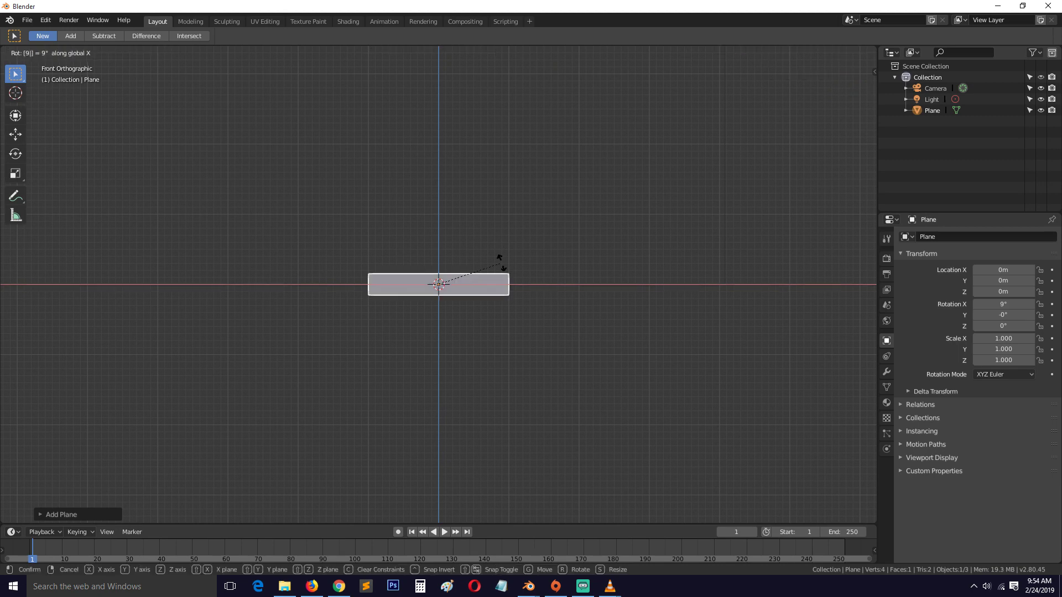
key("0")
key("Return")
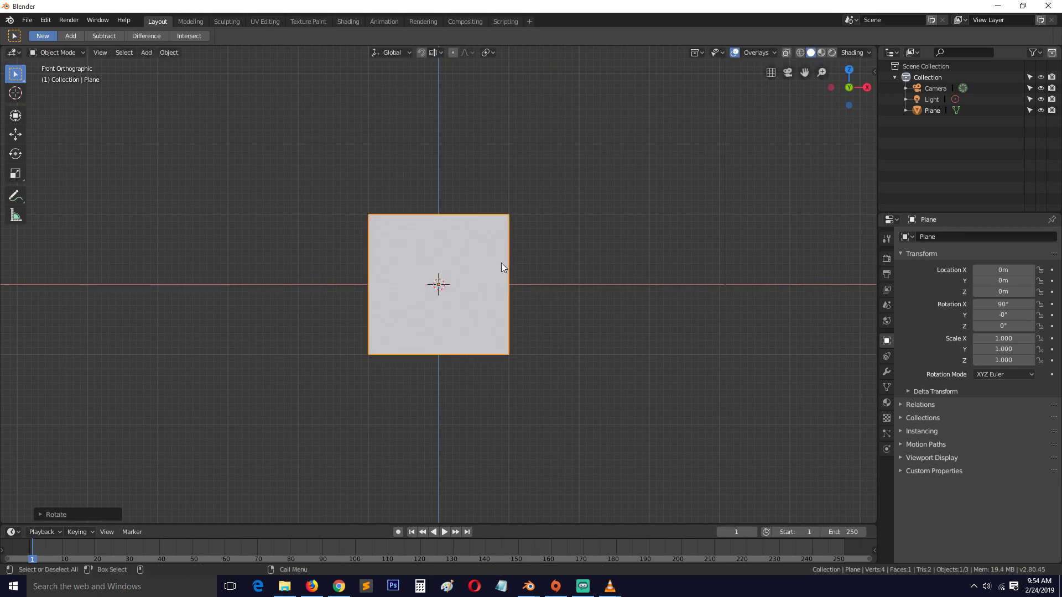
Delete the plane's upper-left vertex in Edit Mode
key("Tab")
key("ctrl+Tab")
left_click(370, 213)
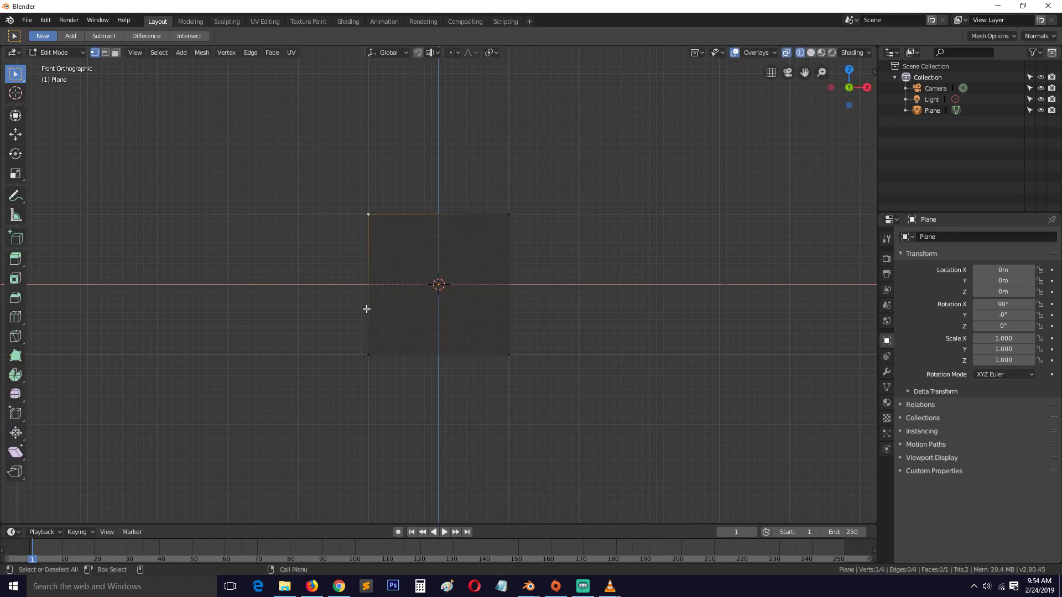
key("x")
left_click(384, 240)
Reposition the plane's two lower vertices to outline one side of a goblet bowl, sloping down to the top of the stem
key("g")
left_click(498, 282)
left_click(368, 355)
key("g")
left_click(434, 314)
Extrude the profile vertex by vertex down through the stem and out into a foot, ending in a short horizontal edge
right_click(413, 357, "ctrl")
right_click(410, 395, "ctrl")
right_click(423, 419, "ctrl")
left_click(429, 425)
key("e")
left_click(486, 443)
key("e")
left_click(496, 442)
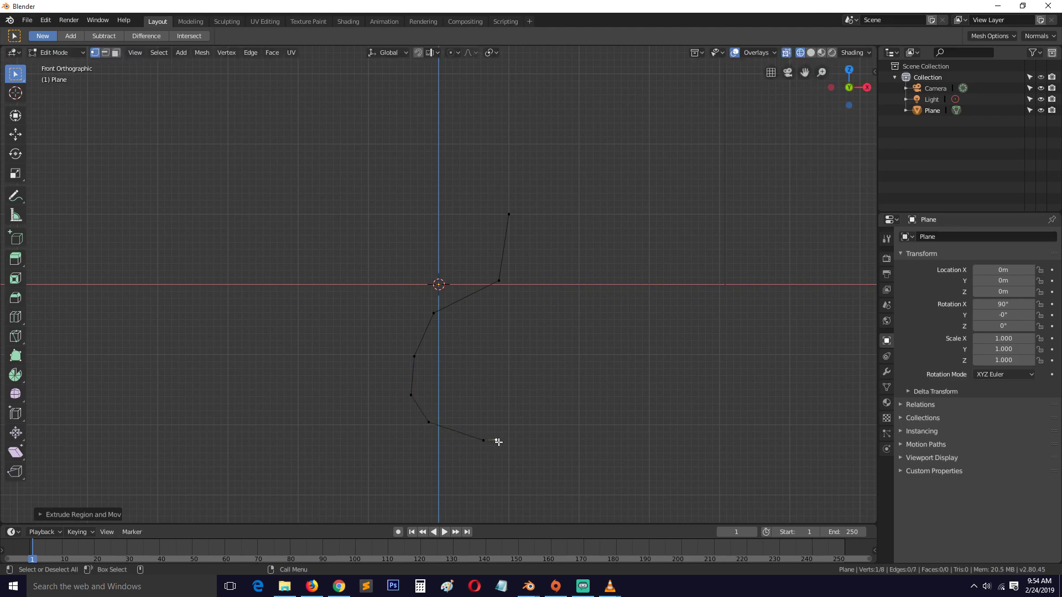
Round the corner vertex on the bowl's side with a seven-segment vertex bevel
key("Tab")
key("Tab")
left_click(500, 279)
key("ctrl+shift+b")
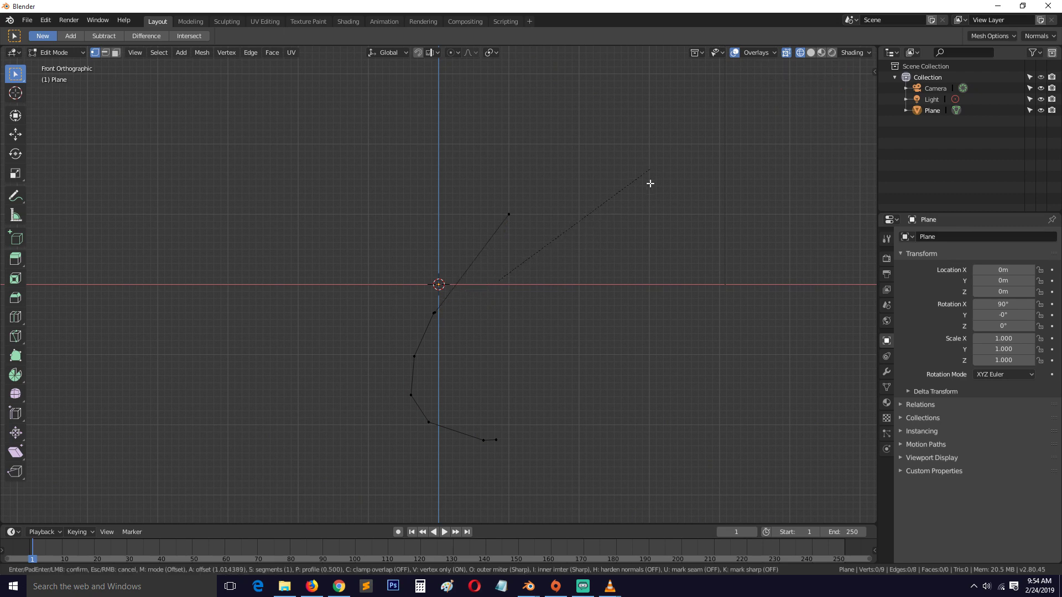
left_click(651, 219)
Dissolve the lower mid-stem vertex and round the remaining stem vertex with a seven-segment vertex bevel
left_click(416, 390)
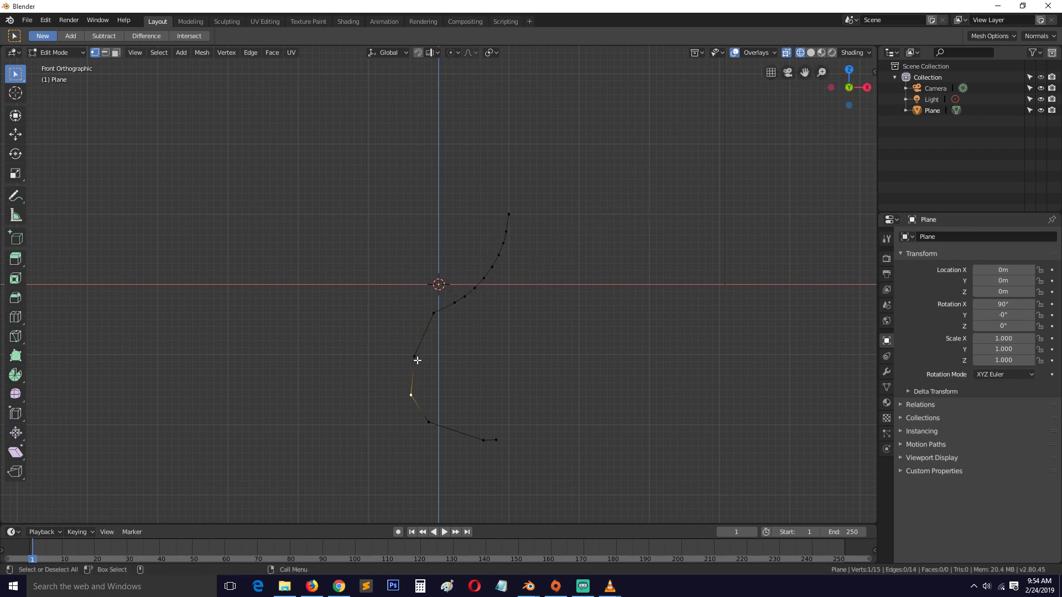
key("ctrl+x")
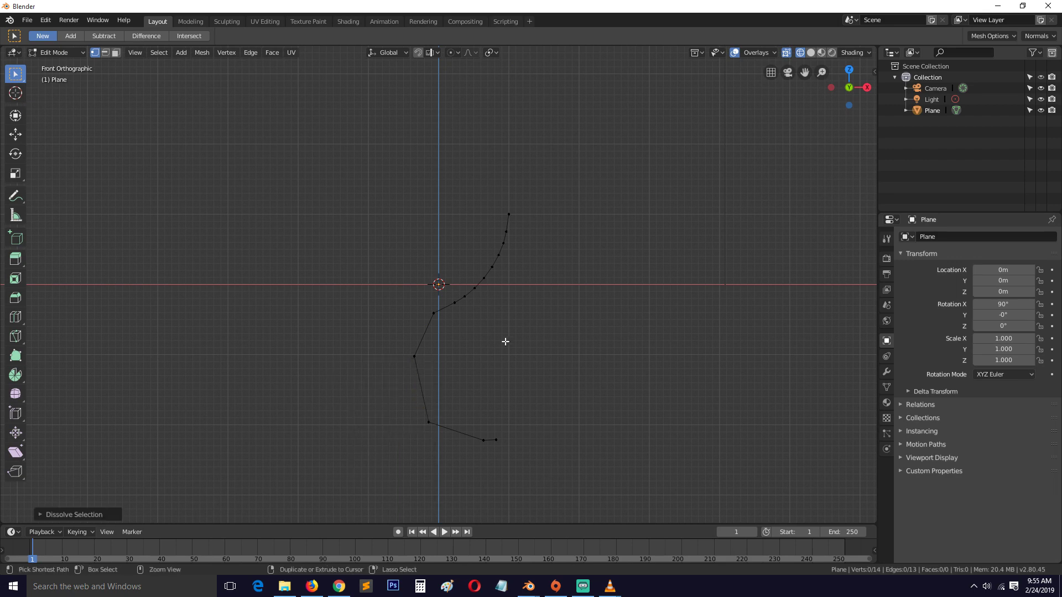
left_click(416, 358)
key("ctrl+shift+b")
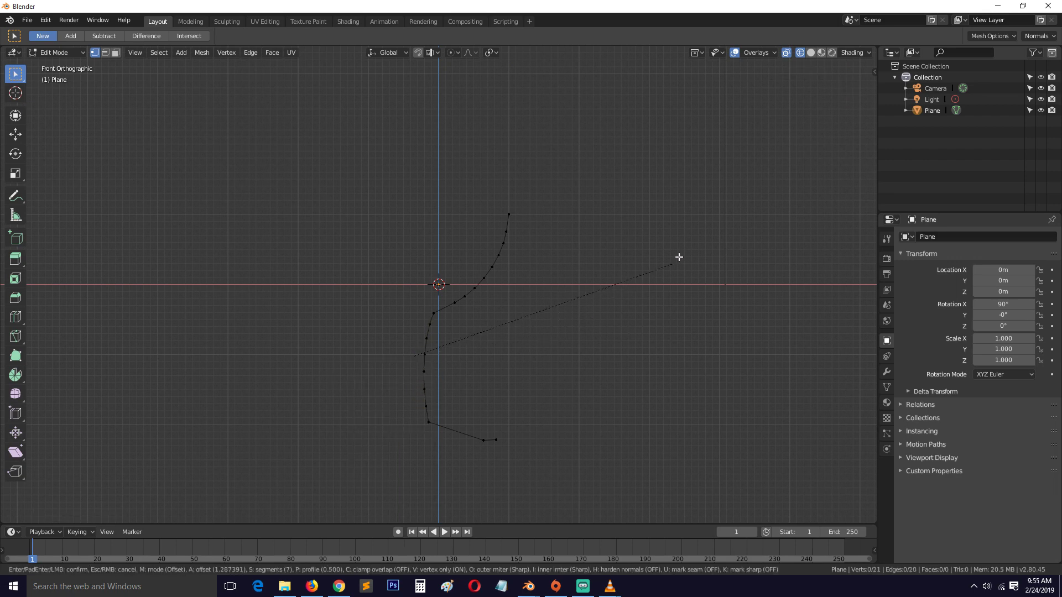
left_click(625, 294)
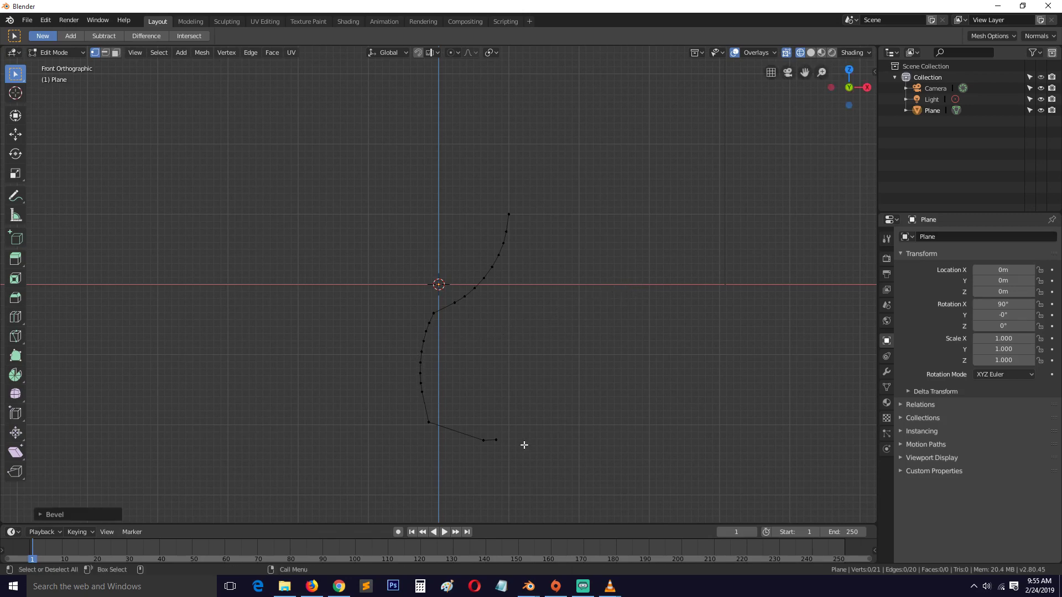
Move the whole profile slightly up and toward positive X so the stem sits just beside the vertical axis
key("Tab")
scroll(569, 272, "down", 2)
key("Tab")
key("a")
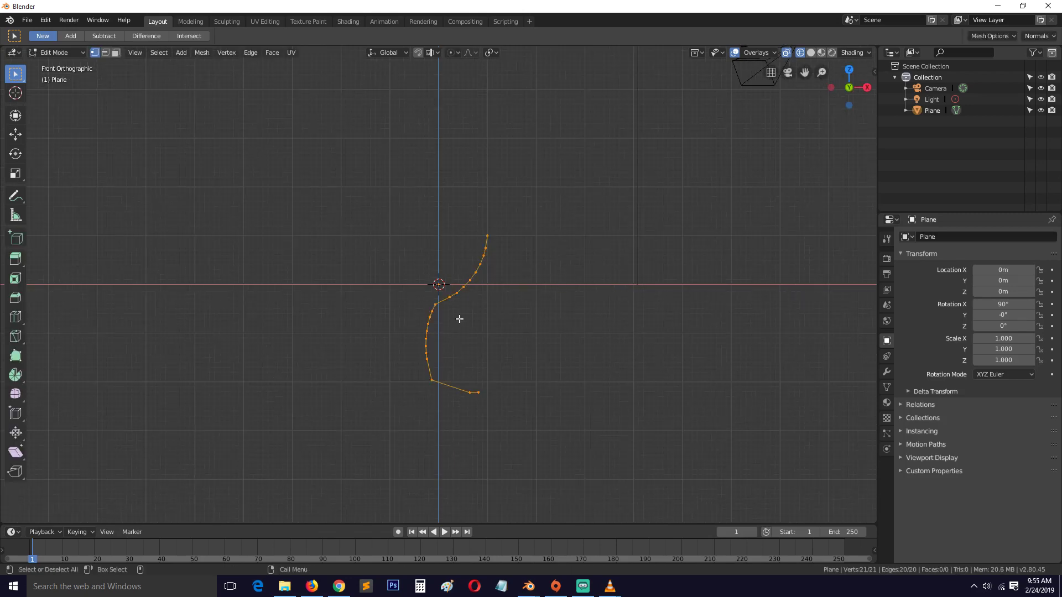
key("g")
left_click(480, 304)
From top view, spin the profile a full turn around the Z axis with 9 steps
key("KP_7")
left_click(15, 375)
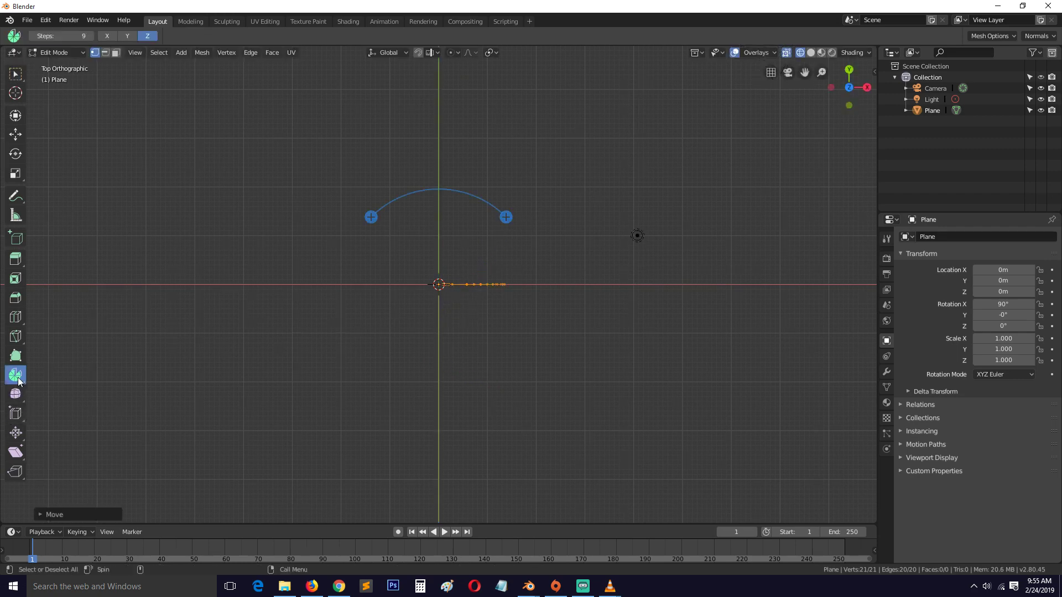
left_click_drag(376, 252, 314, 438)
left_click(52, 514)
left_click(157, 394)
left_click(153, 418)
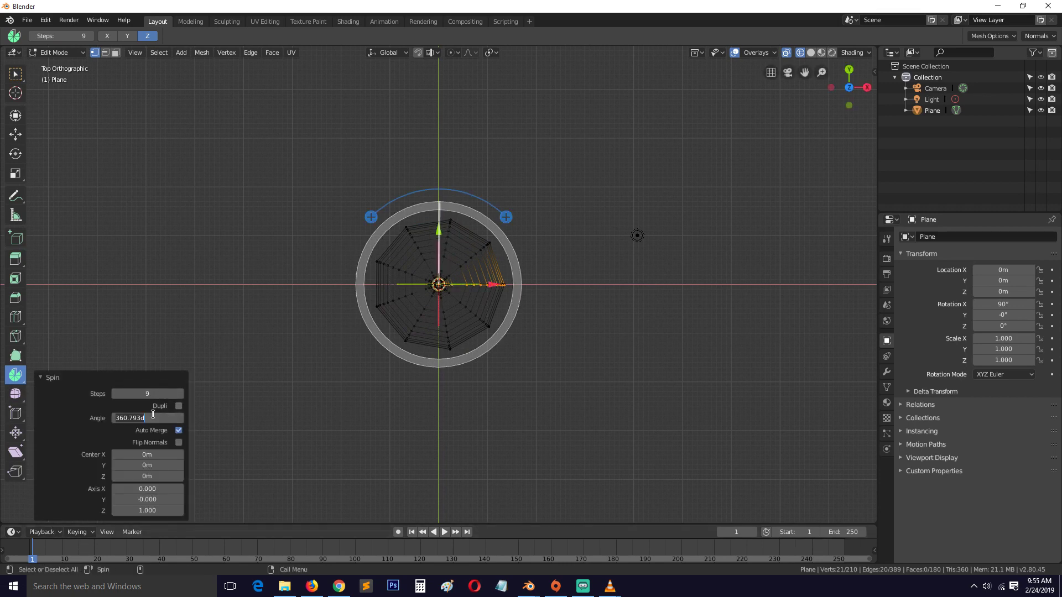
key("Return")
Merge duplicate vertices across the whole goblet mesh and return to Object Mode in solid shading
key("a")
right_click(472, 337)
left_click(440, 536)
middle_click_drag(487, 393, 484, 311)
key("Tab")
key("shift+z")
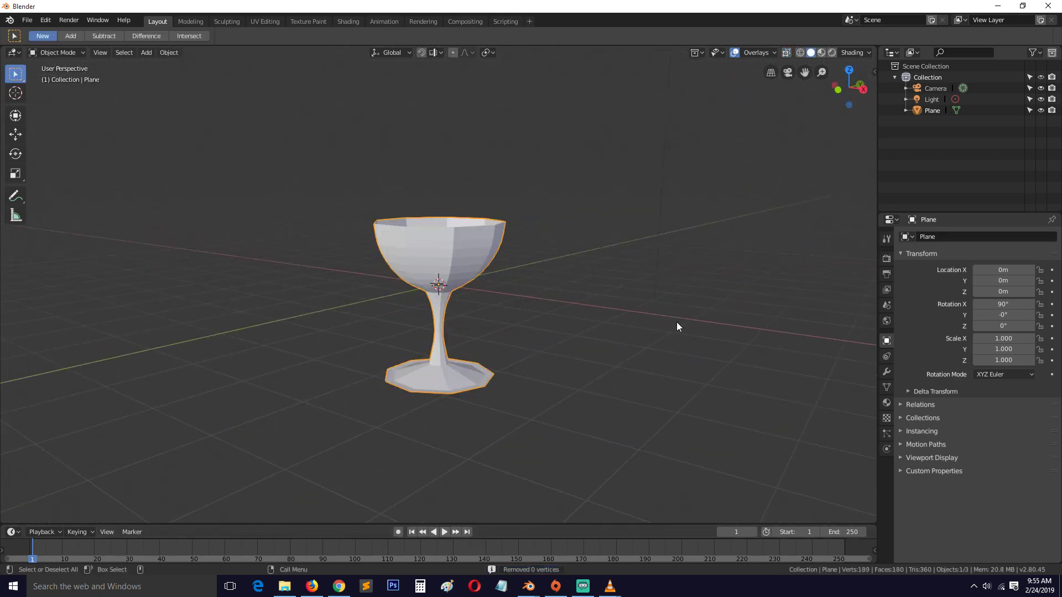
Add a level 2 Subdivision Surface modifier to the goblet
scroll(676, 321, "up", 5)
scroll(529, 330, "down", 5)
scroll(516, 323, "up", 3)
key("ctrl+2")
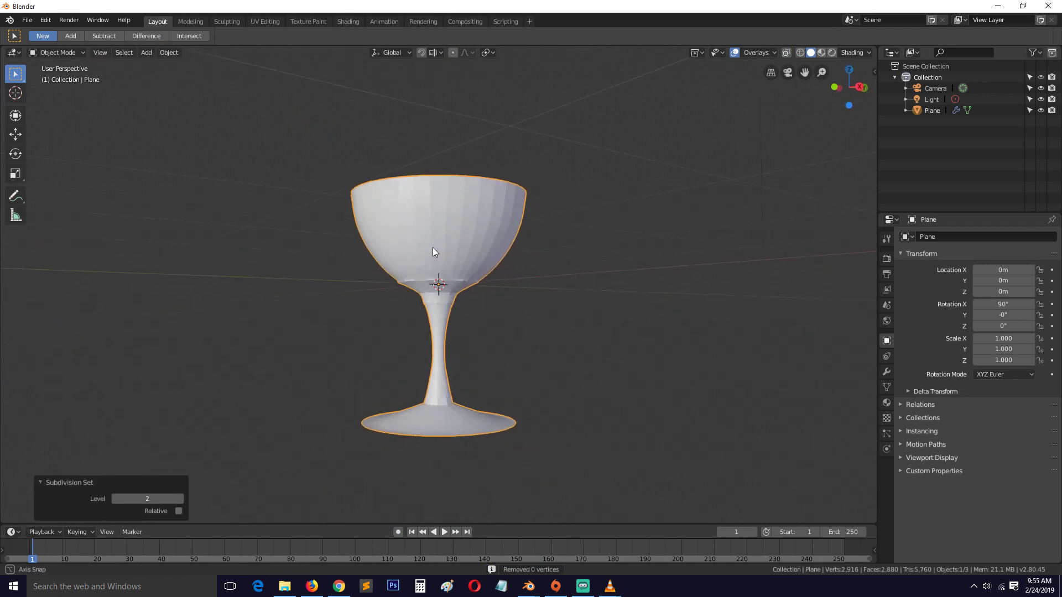
Inspect the edge loop where the goblet's bowl meets the stem in Edit Mode and Object Mode
key("Tab")
scroll(451, 276, "up", 6)
middle_click_drag(456, 270, 476, 299)
left_click(477, 299, "alt")
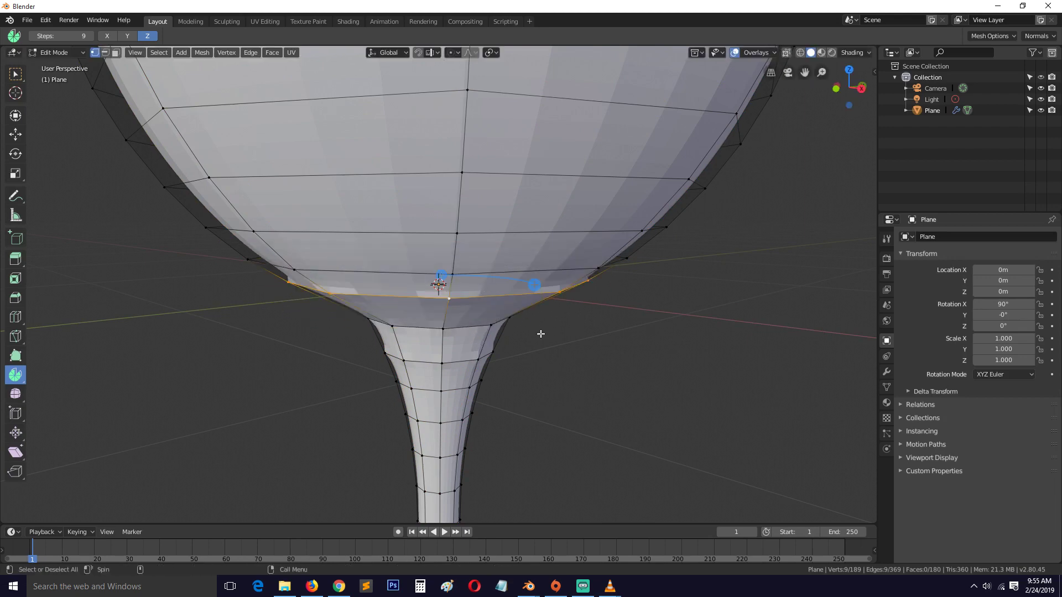
scroll(576, 351, "down", 3)
key("Tab")
middle_click_drag(576, 351, 545, 327)
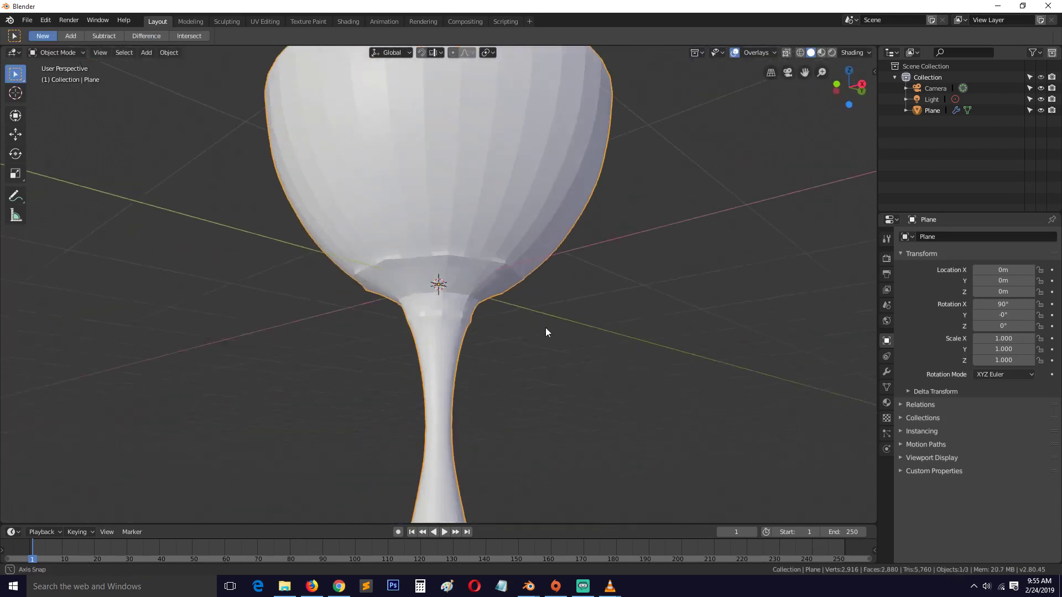
Shade the goblet smooth and recalculate the normals of the whole mesh
right_click(493, 231)
left_click(493, 230)
middle_click_drag(503, 260, 450, 295)
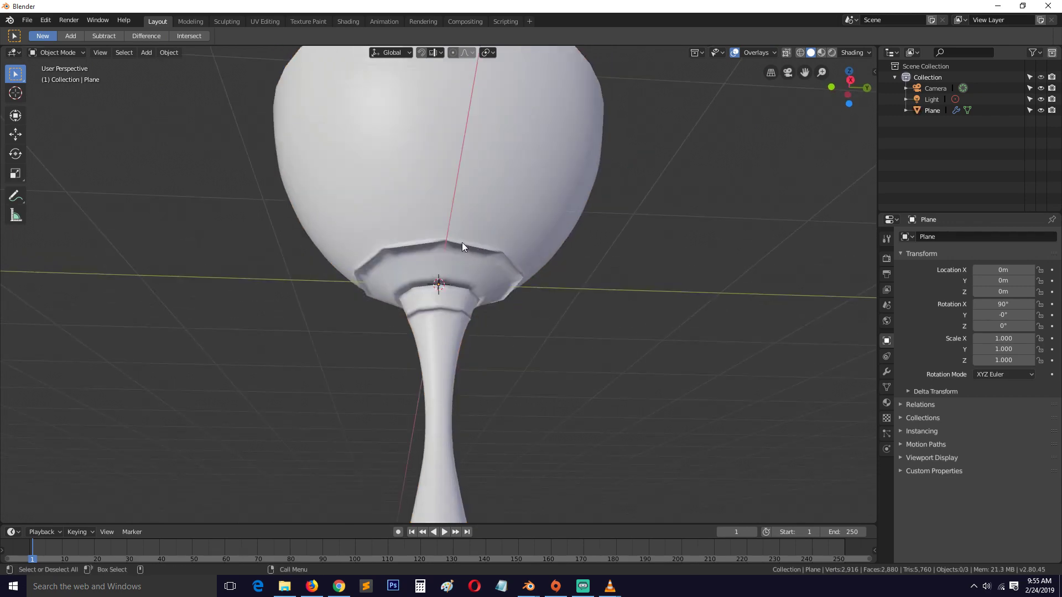
key("Tab")
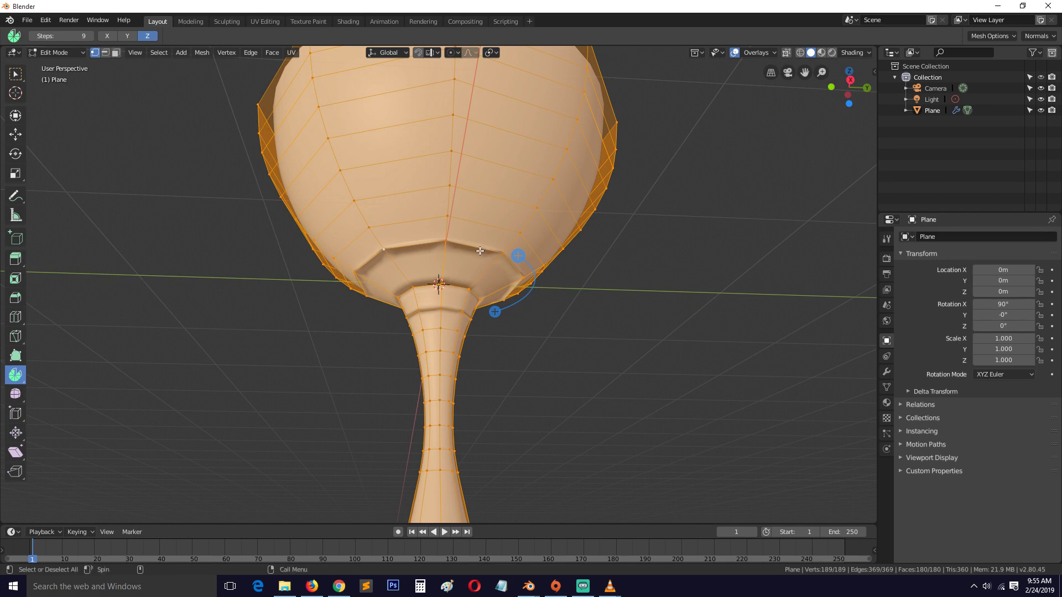
key("shift+n")
key("Tab")
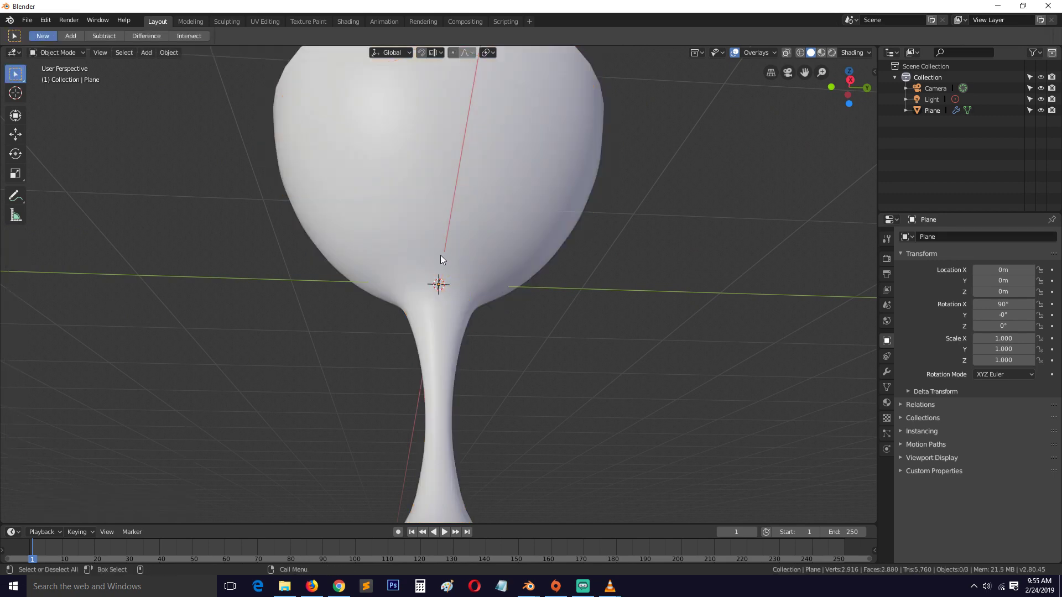
Select the goblet and give it wall thickness with a Solidify modifier
scroll(441, 254, "down", 5)
middle_click_drag(441, 254, 429, 326)
scroll(442, 301, "up", 3)
middle_click_drag(464, 283, 468, 343)
left_click(460, 240)
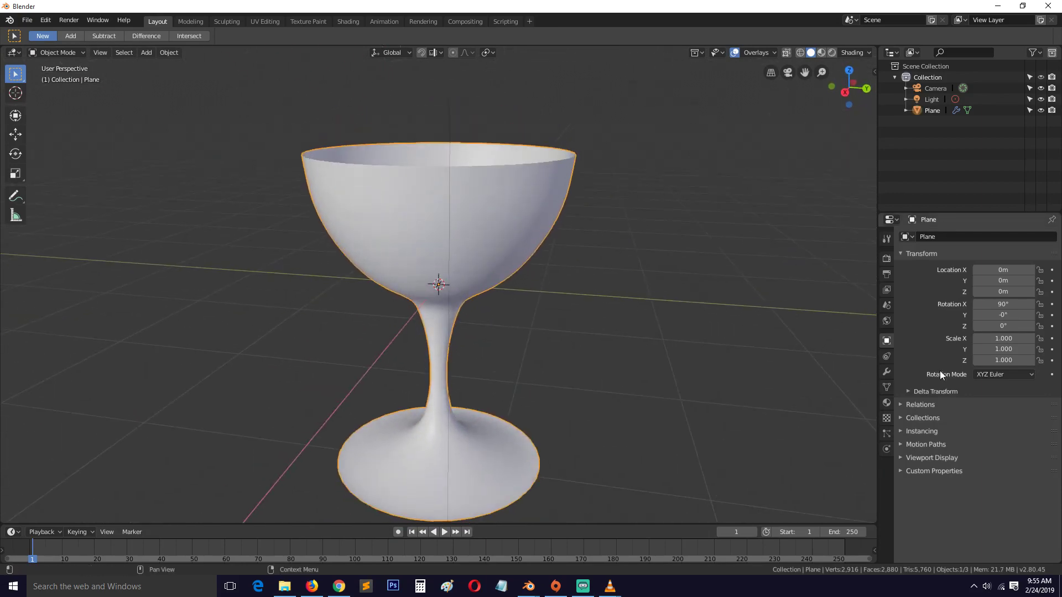
left_click(886, 372)
left_click(981, 236)
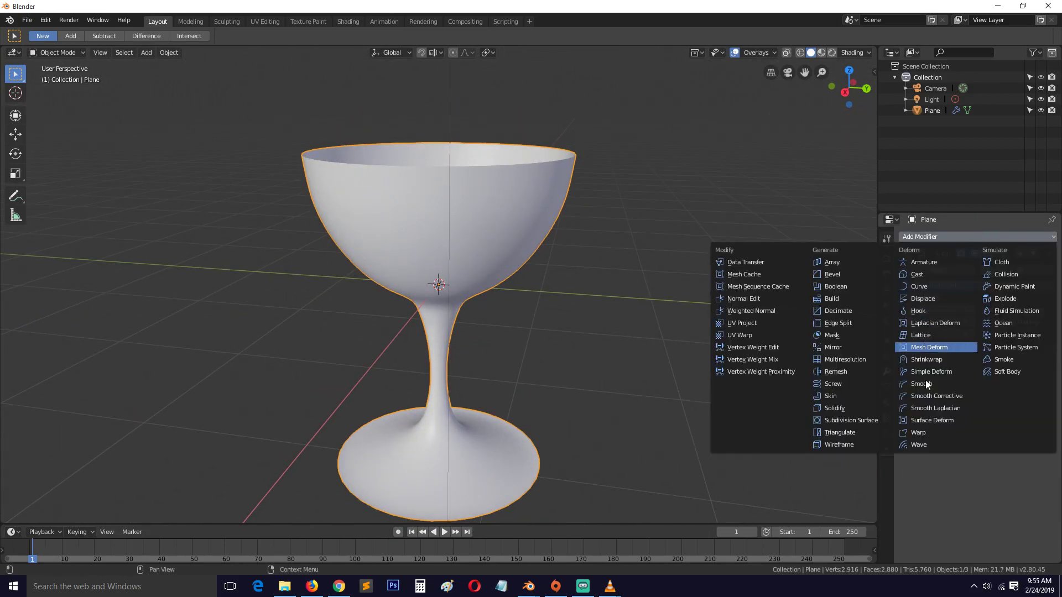
left_click(830, 396)
Check the goblet's rim and wall thickness up close and collapse the Subdivision Surface modifier's settings
middle_click_drag(545, 181, 583, 244)
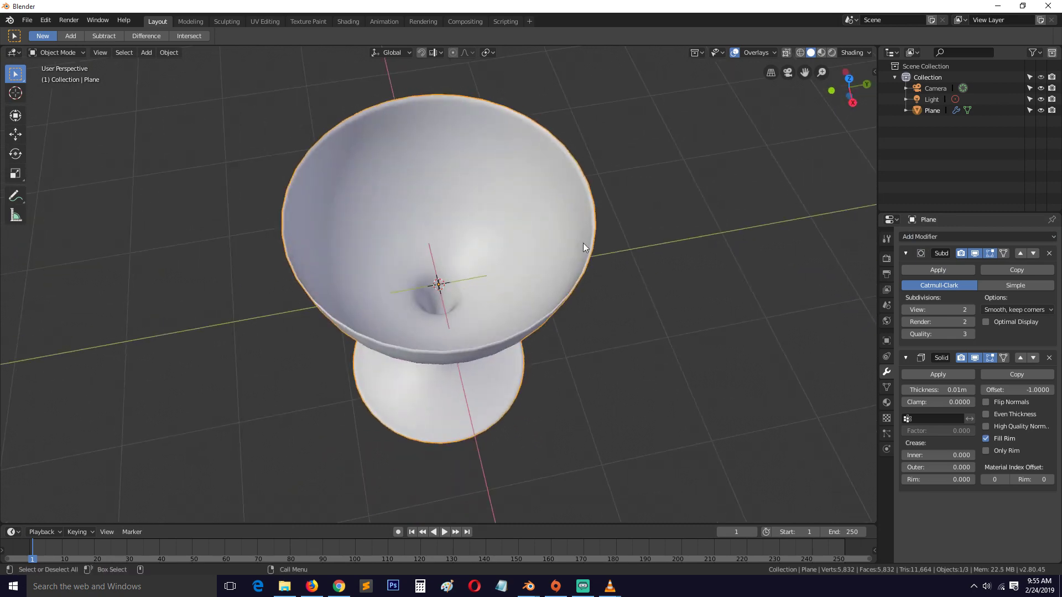
scroll(582, 230, "up", 4)
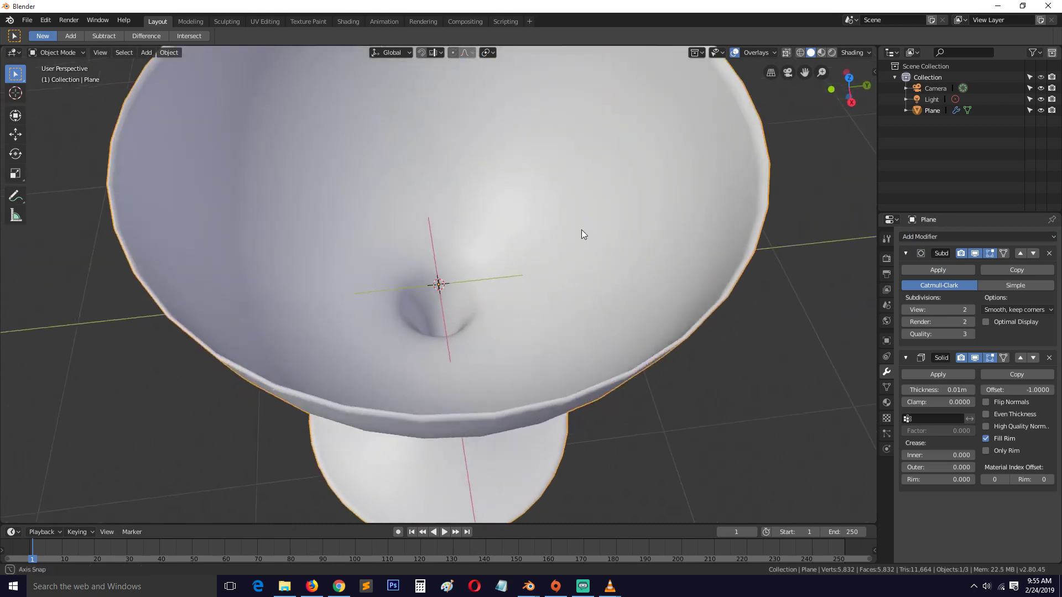
left_click(907, 253)
left_click_drag(947, 307, 946, 308)
scroll(732, 299, "down", 5)
middle_click_drag(732, 300, 512, 232)
scroll(535, 208, "down", 3)
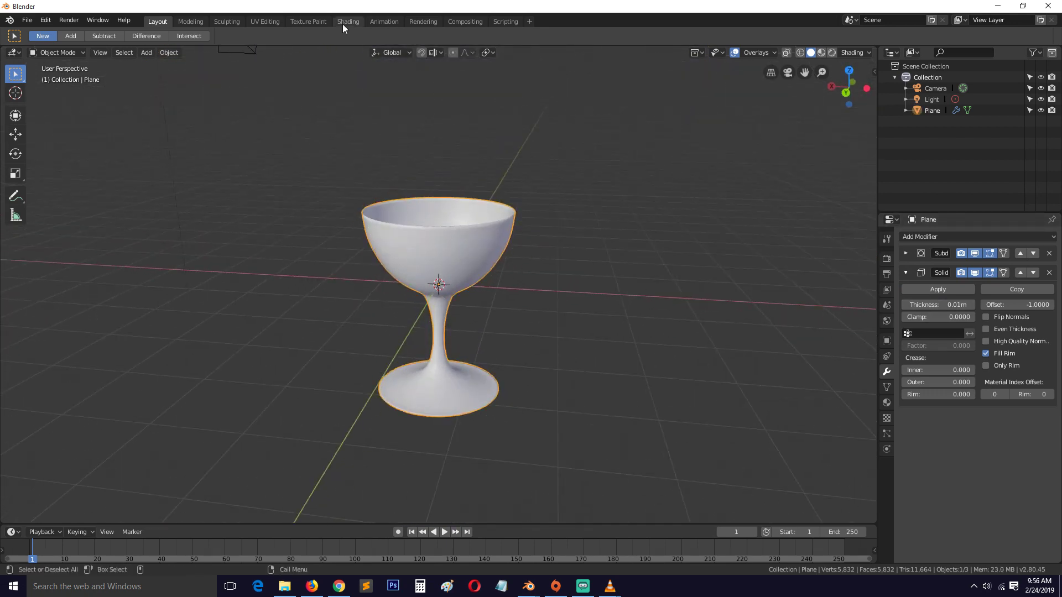
Switch to the Shading workspace and view the goblet up close in the material preview
left_click(357, 21)
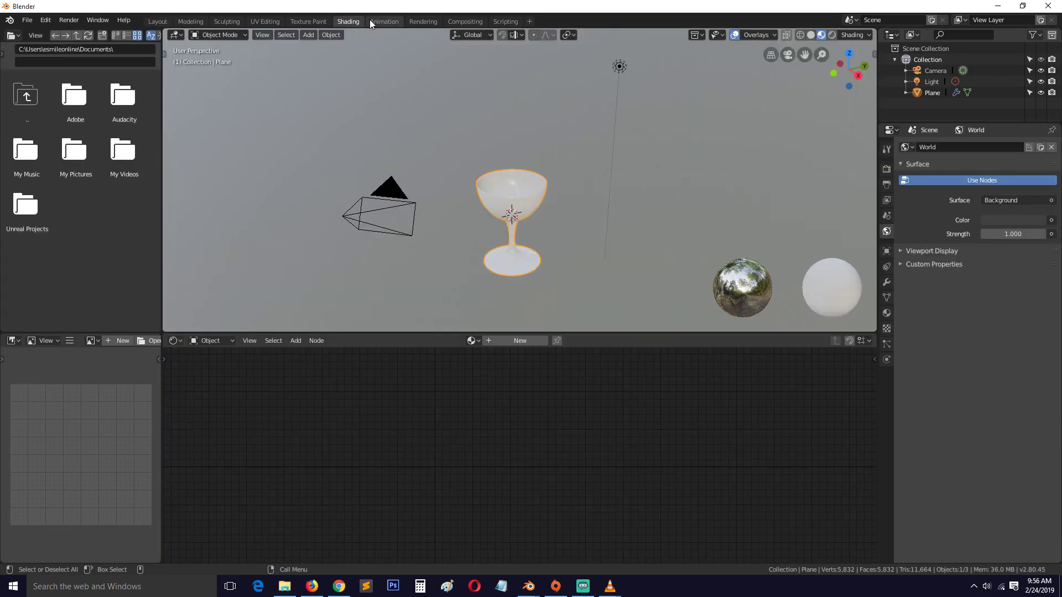
scroll(541, 252, "up", 2)
mouse_move(543, 253)
middle_mouse_down()
mouse_move(548, 194)
mouse_move(573, 210)
middle_mouse_up()
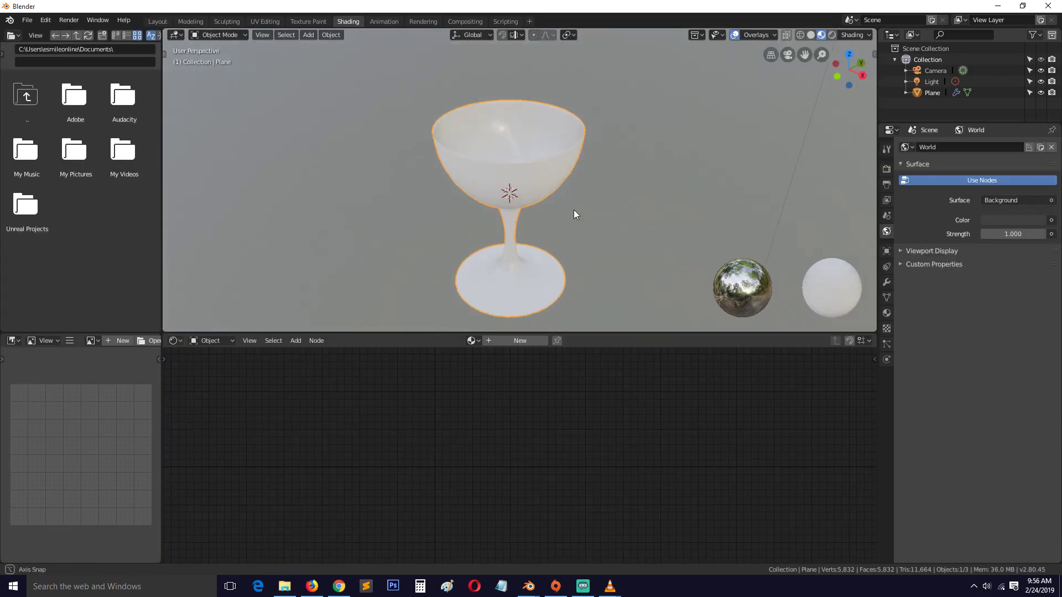
scroll(620, 210, "up", 3)
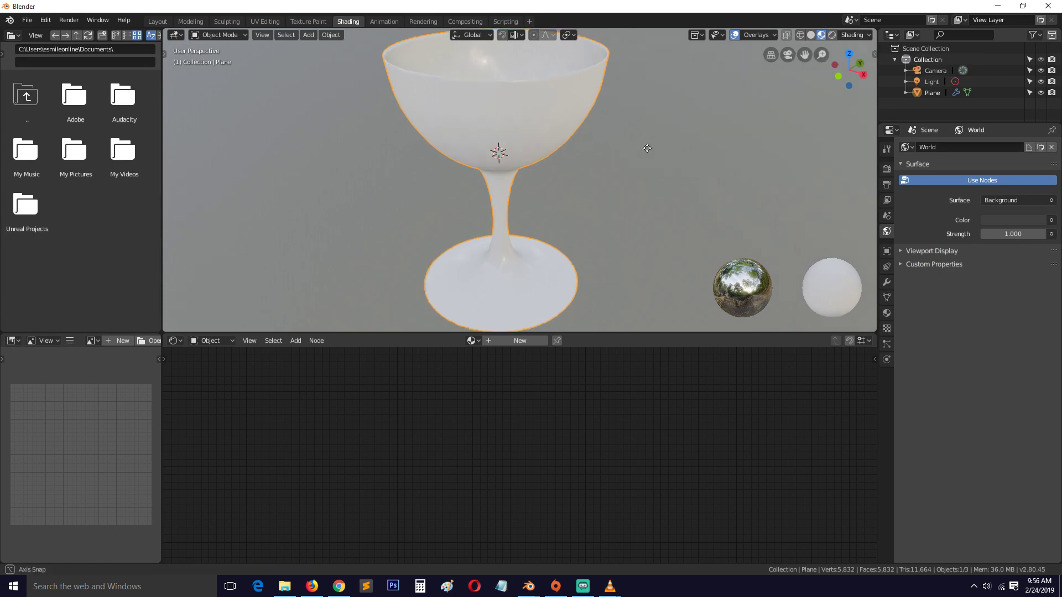
middle_click_drag(531, 217, 777, 91)
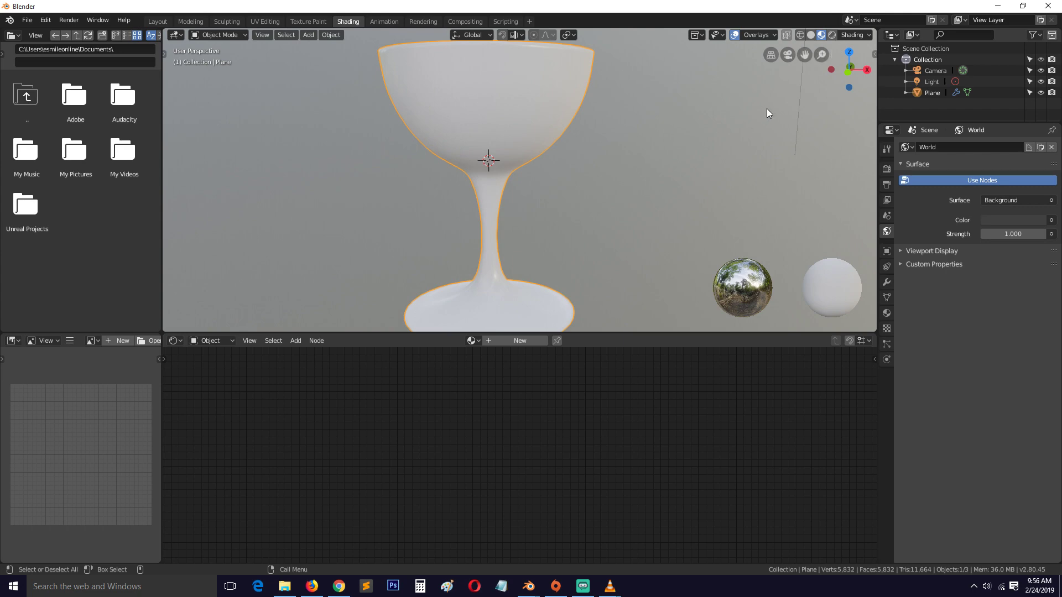
Compare the rendered and LookDev viewport modes, and enable Scene Lights for LookDev shading
left_click(831, 36)
left_click(822, 35)
scroll(846, 56, "down", 2)
left_click(868, 35)
left_click(812, 70)
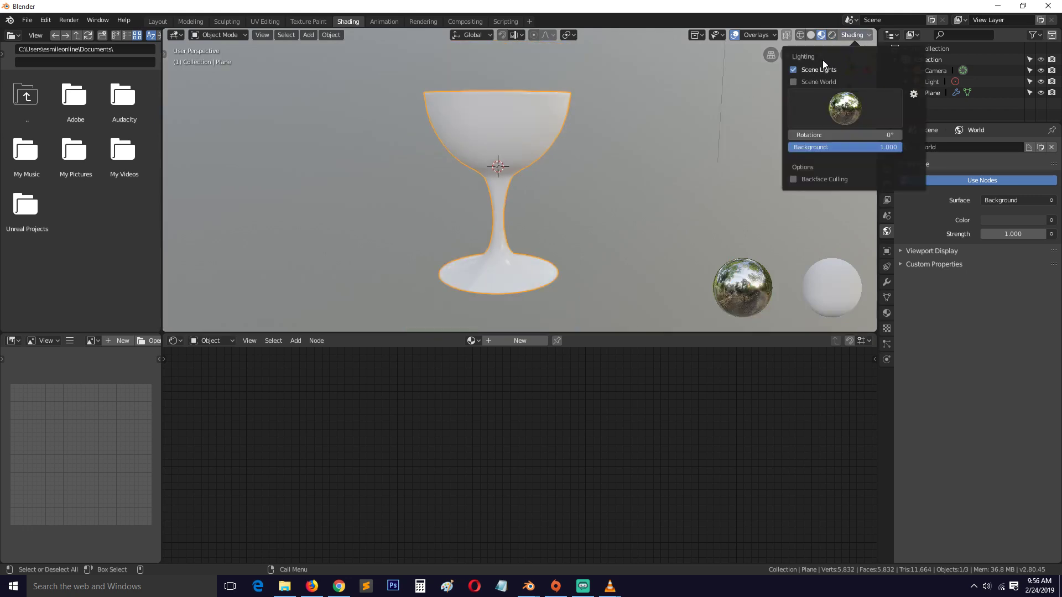
scroll(650, 131, "down", 5)
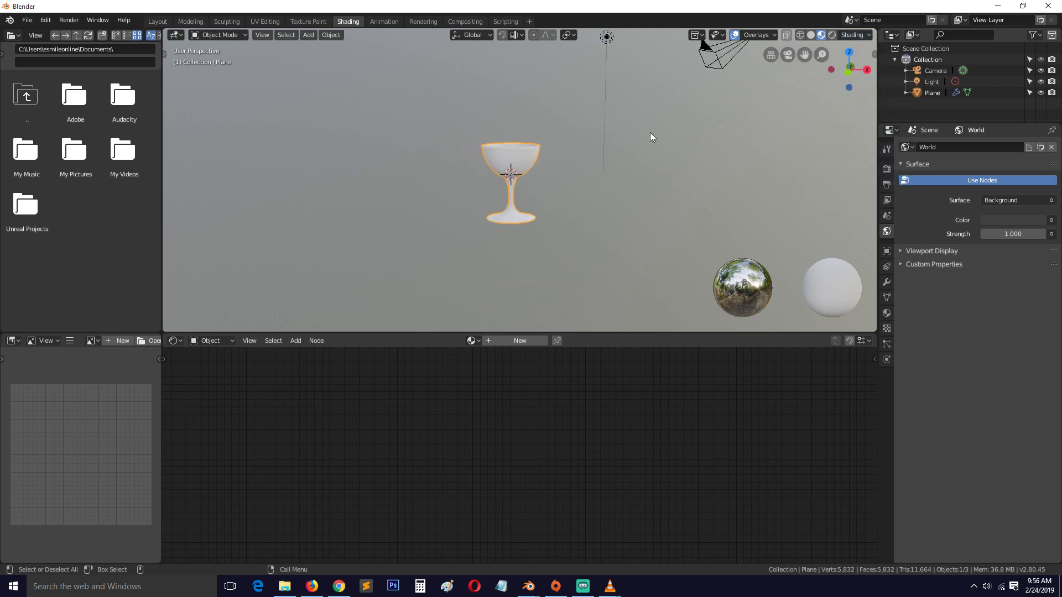
Select the light and move it closer to the goblet
left_click(611, 35)
key("g")
left_click(679, 240)
Turn the light into a square area light about 3.77 m in size and move it up and away from the goblet
left_click(886, 282)
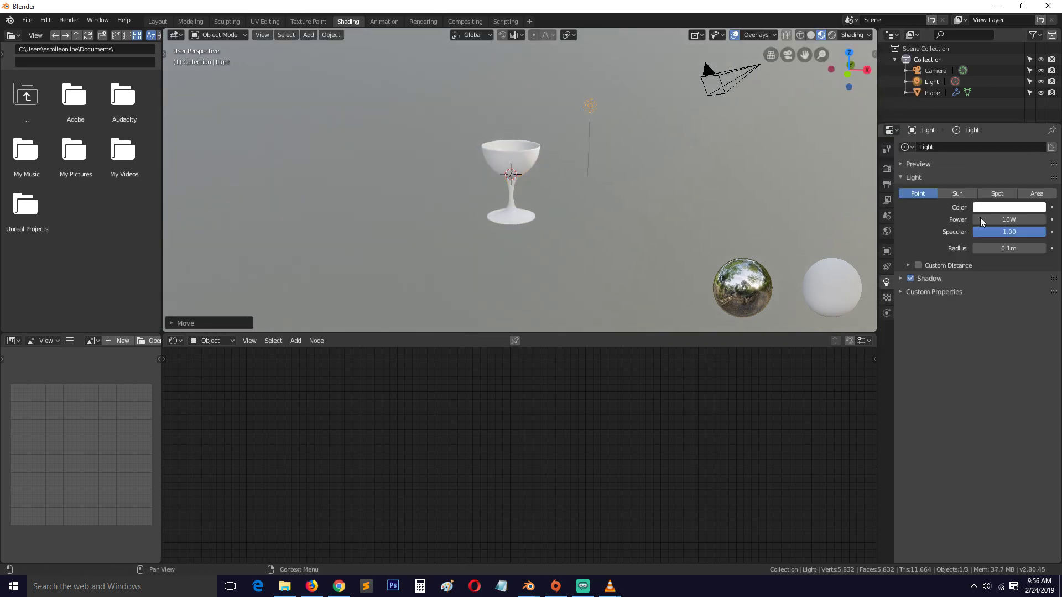
left_click(1035, 195)
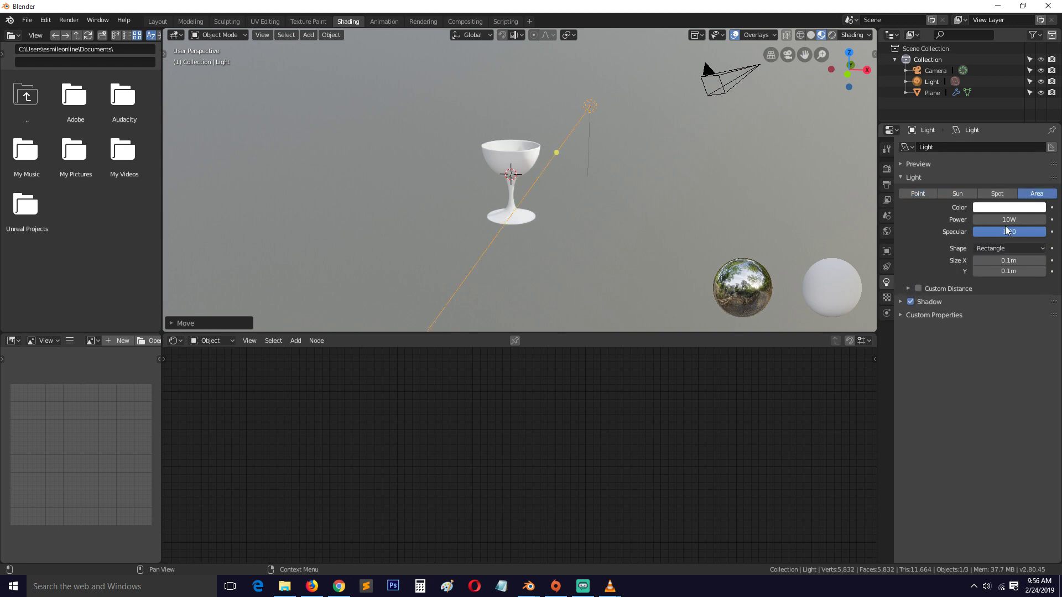
left_click(1005, 250)
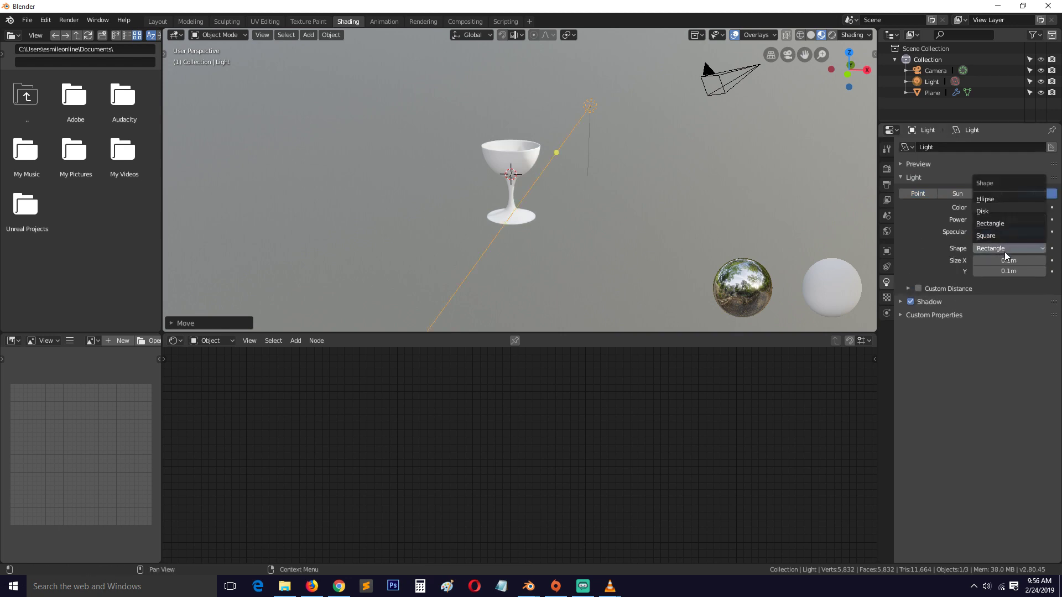
left_click(994, 240)
left_click_drag(1002, 260, 1029, 260)
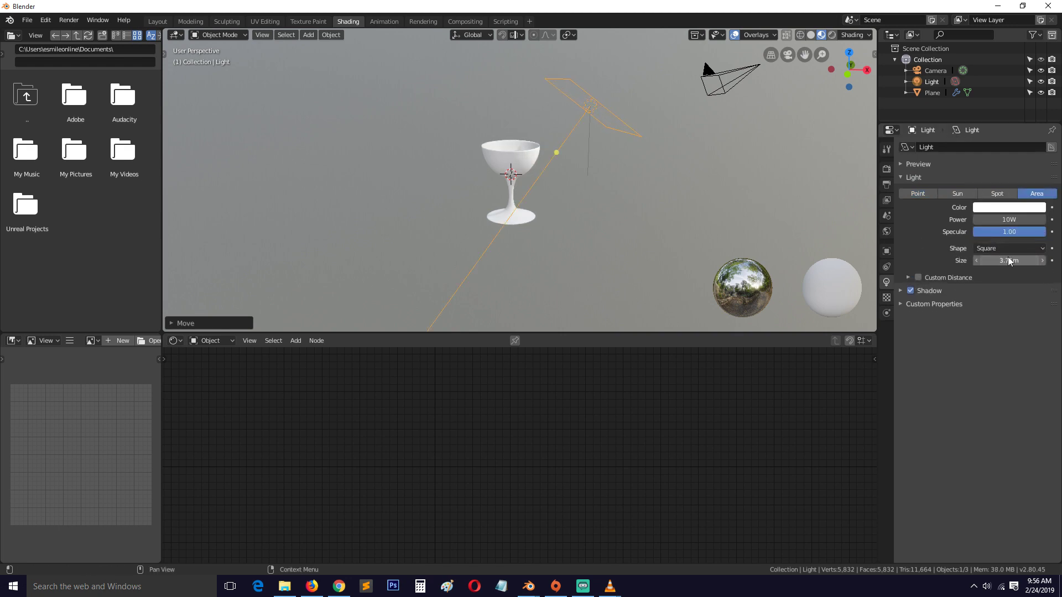
key("g")
left_click(736, 170)
Duplicate the area light and place the copy directly above the goblet with its rotation cleared
key("shift+d")
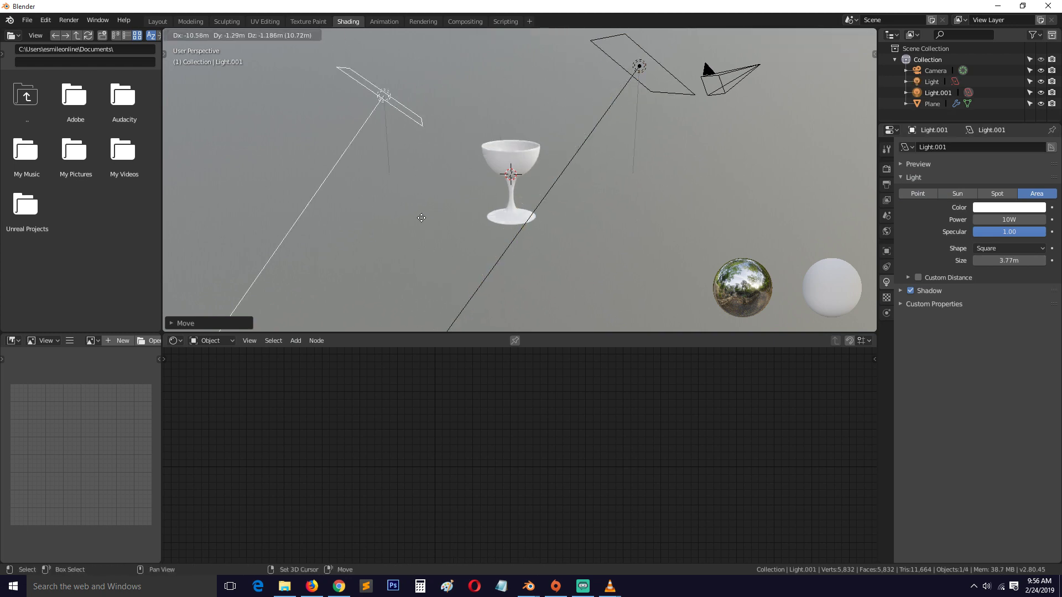
left_click(555, 167)
key("alt+r")
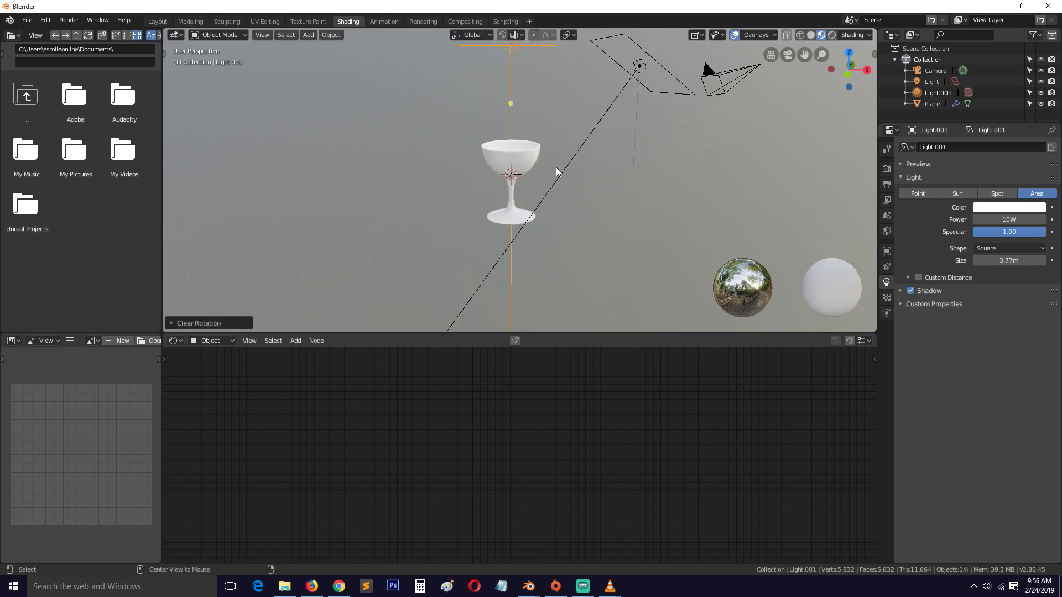
Select the goblet, give it a new material and set its Principled BSDF Transmission to 1
scroll(556, 167, "up", 5)
middle_click_drag(523, 203, 465, 168)
left_click(464, 168)
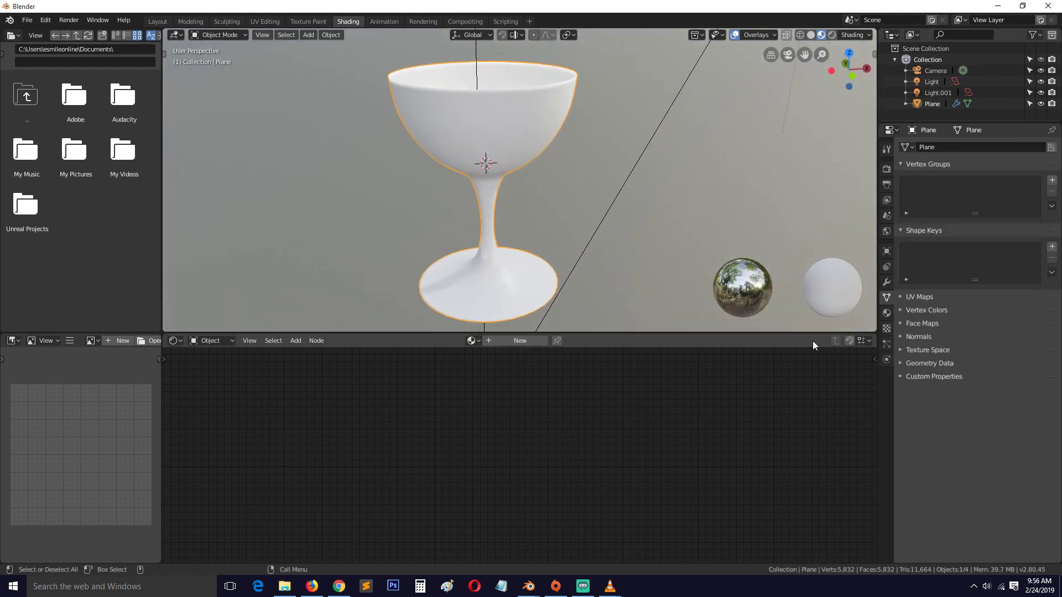
left_click(524, 344)
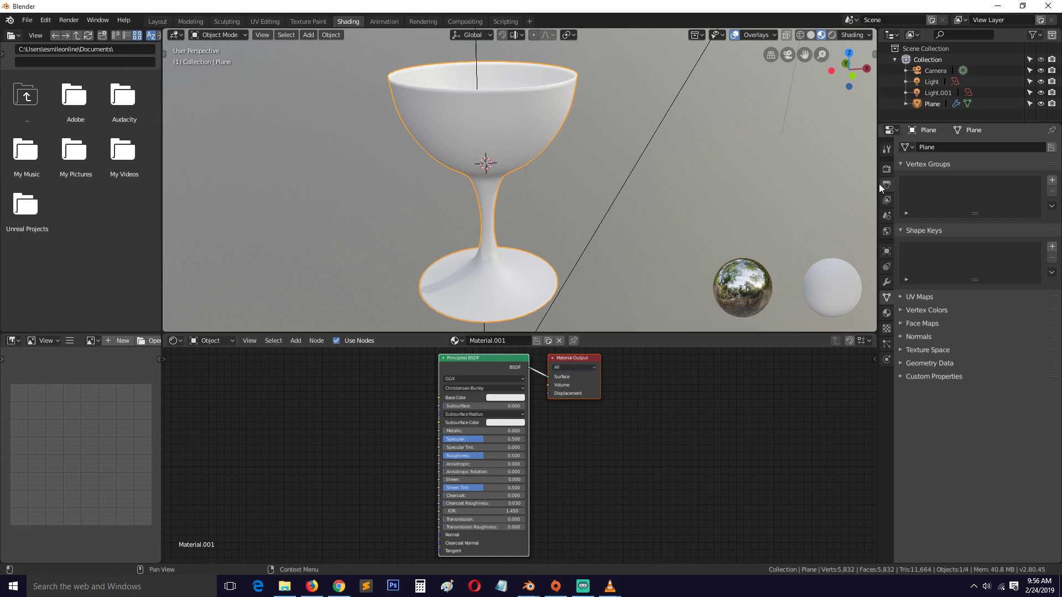
left_click(476, 519)
type("1")
key("Return")
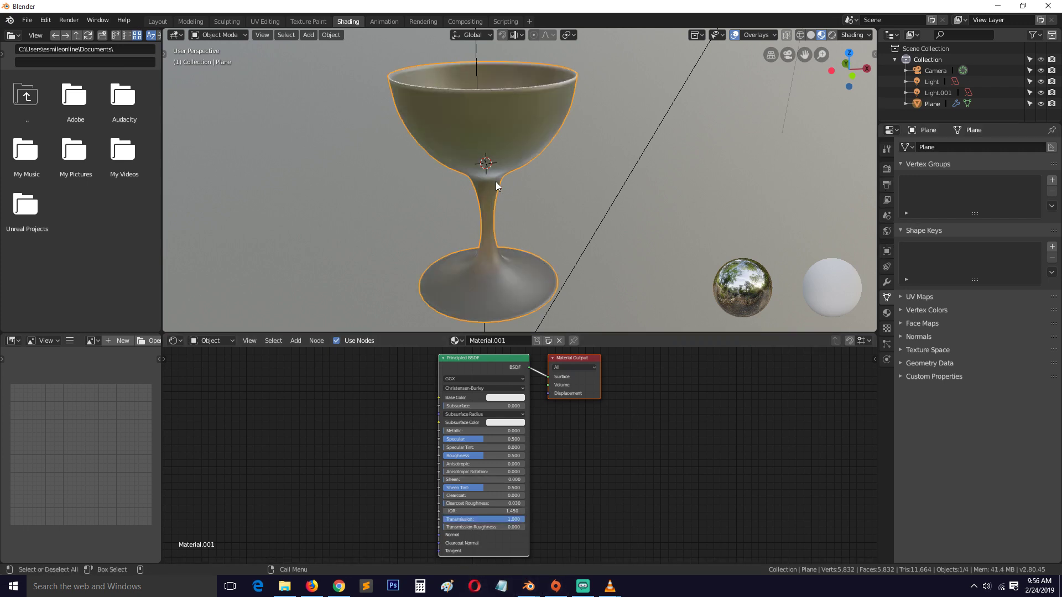
Lower the goblet material's Roughness to 0 and inspect the reflections around the bowl
mouse_move(485, 207)
middle_mouse_down()
mouse_move(440, 261)
mouse_move(405, 244)
mouse_move(432, 318)
mouse_move(573, 249)
mouse_move(558, 207)
mouse_move(403, 234)
mouse_move(378, 226)
mouse_move(467, 190)
mouse_move(431, 264)
mouse_move(467, 243)
mouse_move(471, 210)
middle_mouse_up()
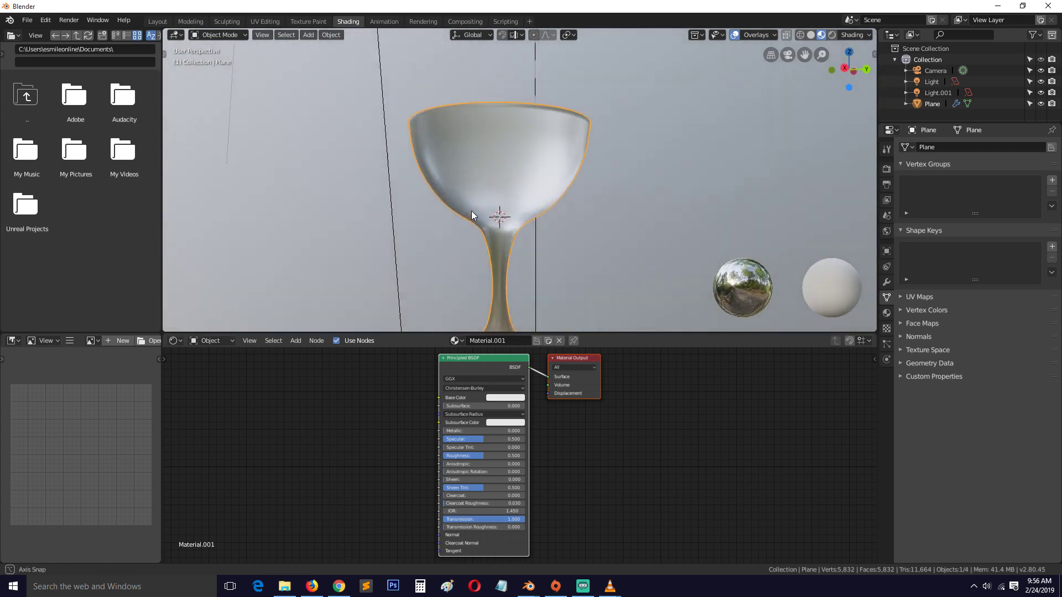
left_click_drag(485, 454, 440, 455)
middle_click_drag(440, 264, 400, 306)
left_click_drag(482, 456, 443, 456)
middle_click_drag(413, 243, 366, 197)
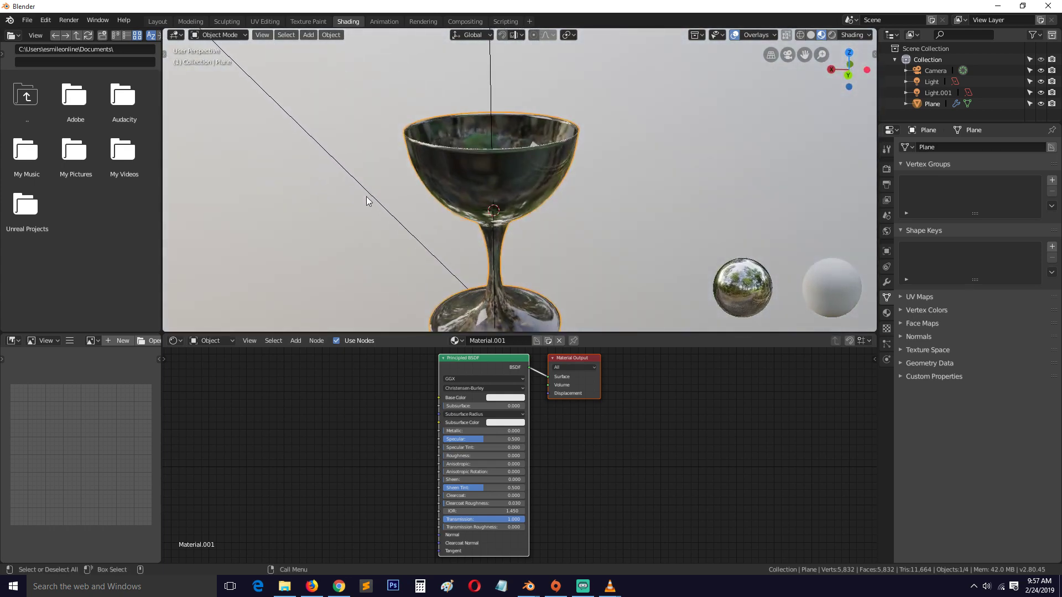
middle_click_drag(500, 191, 493, 217)
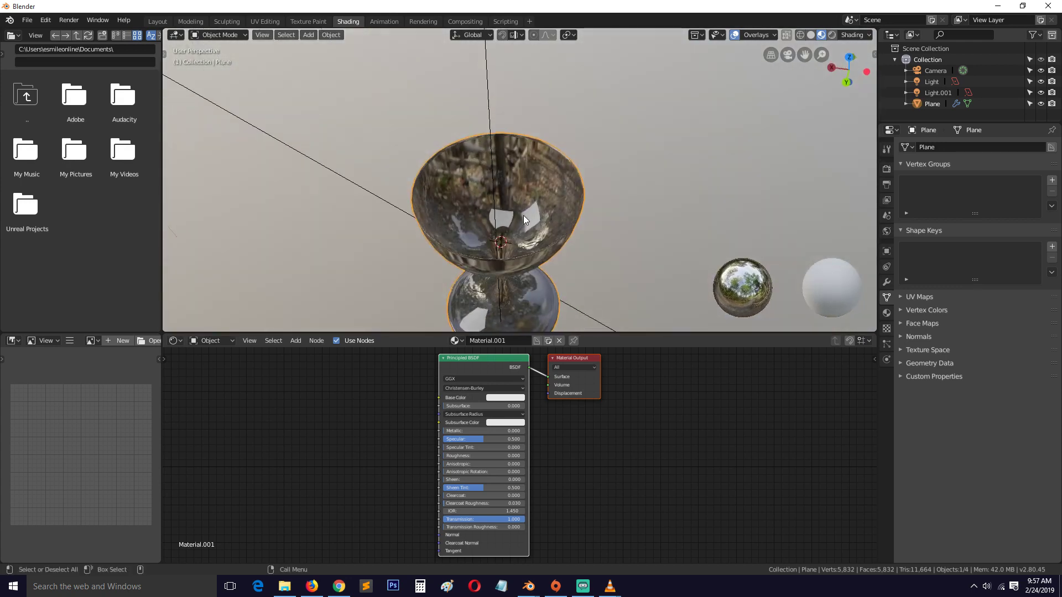
Add a UV sphere, scale it down and position it inside the goblet's bowl
key("shift+a")
mouse_move(524, 217)
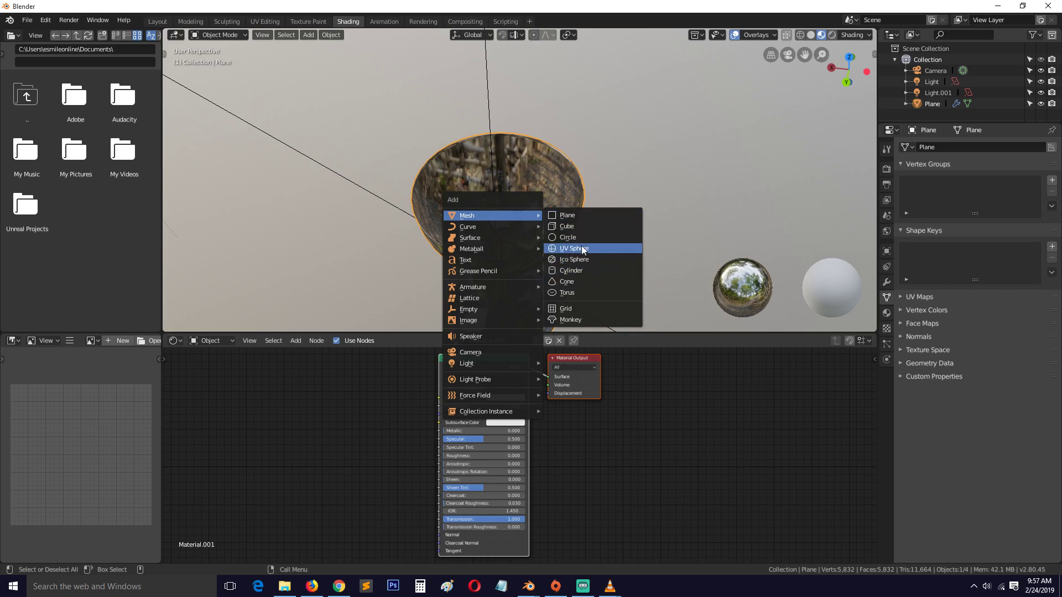
left_click(582, 250)
key("s")
left_click(561, 271)
key("g")
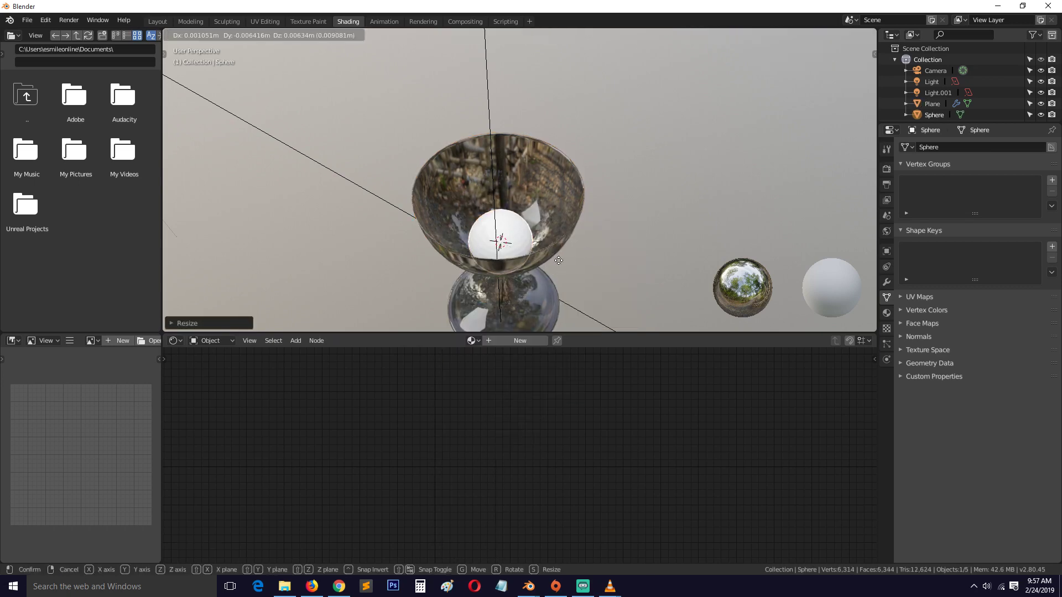
left_click(557, 236)
middle_click_drag(558, 237, 509, 288)
Give the sphere a new material with a magenta base color
left_click(522, 340)
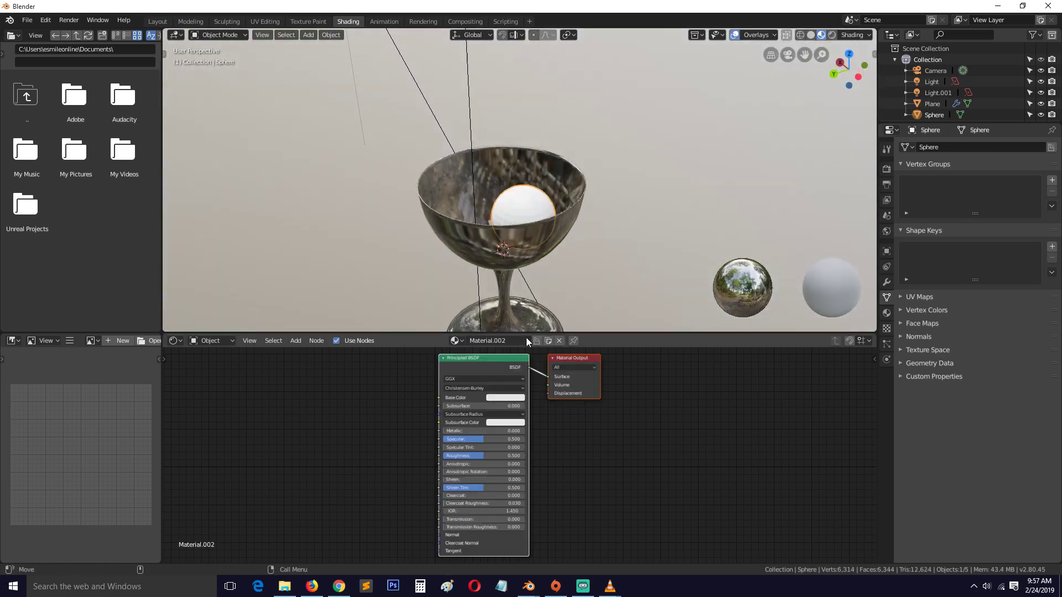
left_click(505, 398)
left_click(530, 315)
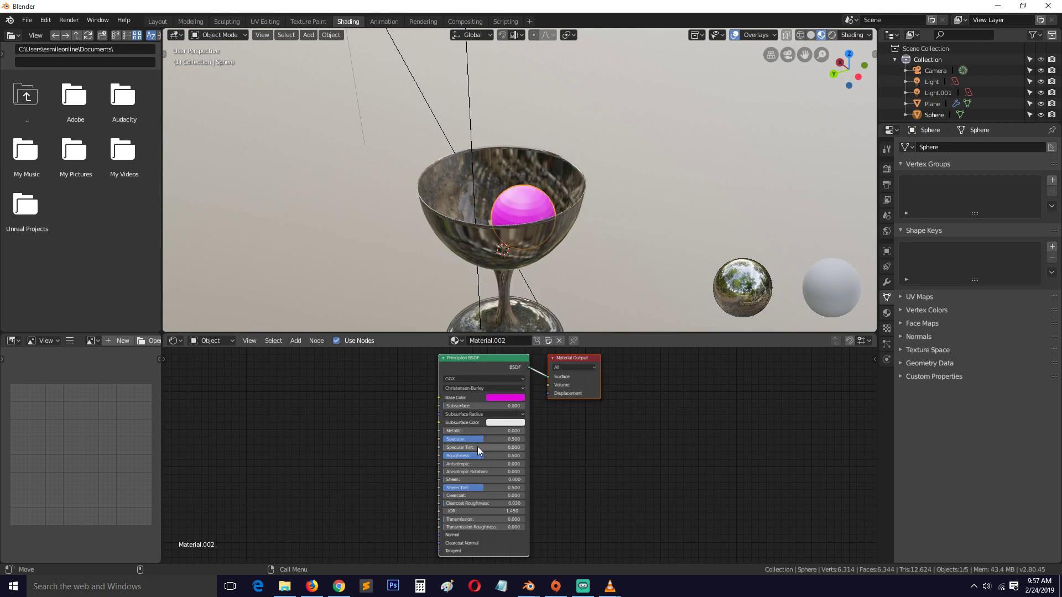
right_click(533, 208)
left_click(533, 207)
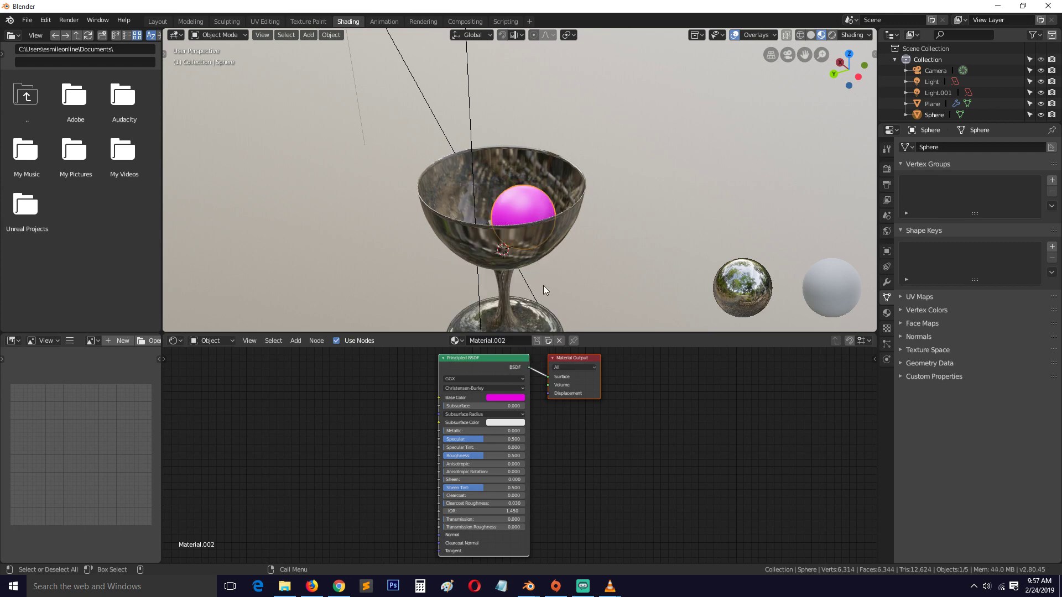
Move the magenta sphere straight up out of the bowl in the front view, so it sits above the goblet
key("KP_1")
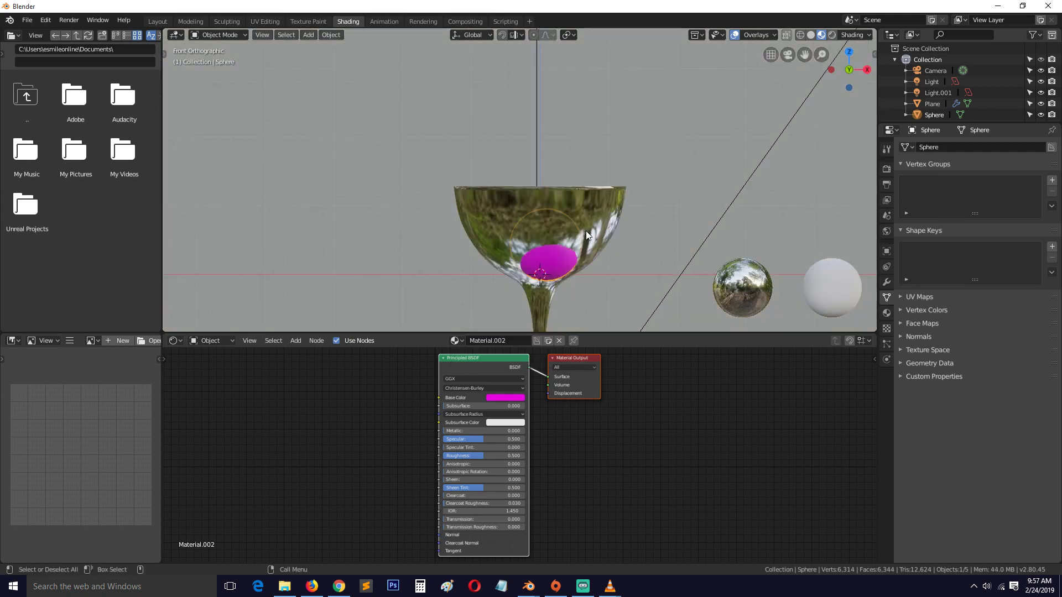
key("g")
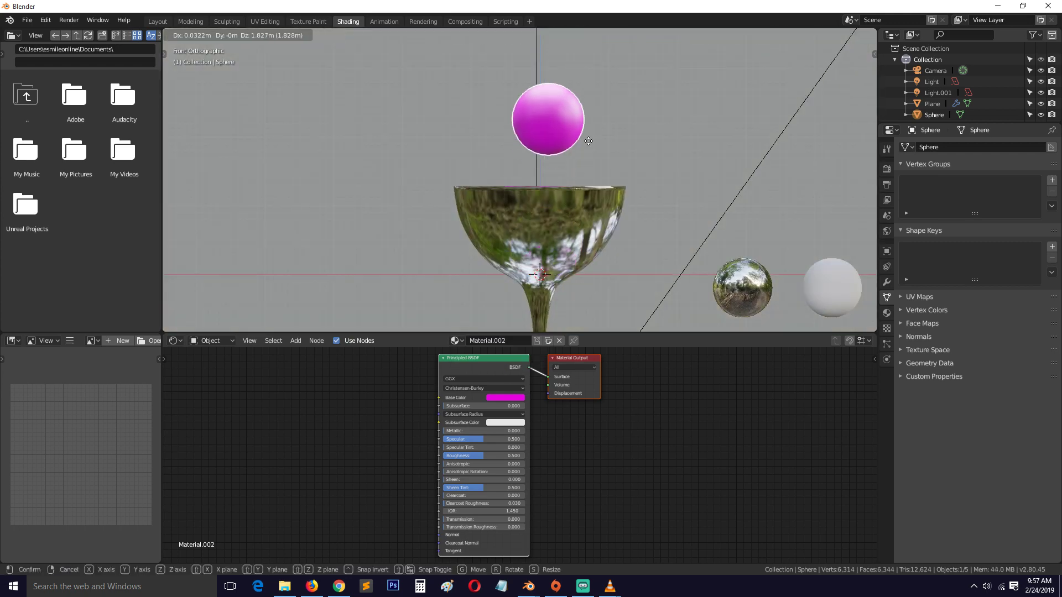
left_click(579, 196)
middle_click_drag(579, 195, 586, 263)
left_click(581, 221)
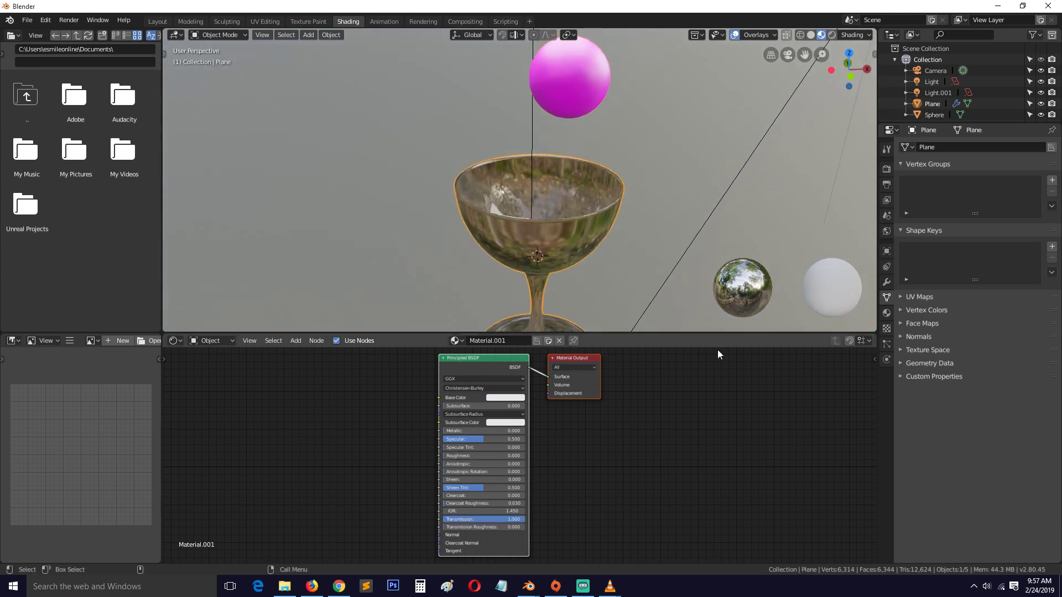
Scale the sphere down and duplicate it into a group of five spheres above the goblet, one larger than the rest
left_click(596, 94)
scroll(581, 204, "down", 3)
middle_click_drag(581, 203, 580, 277, "shift")
key("shift+d")
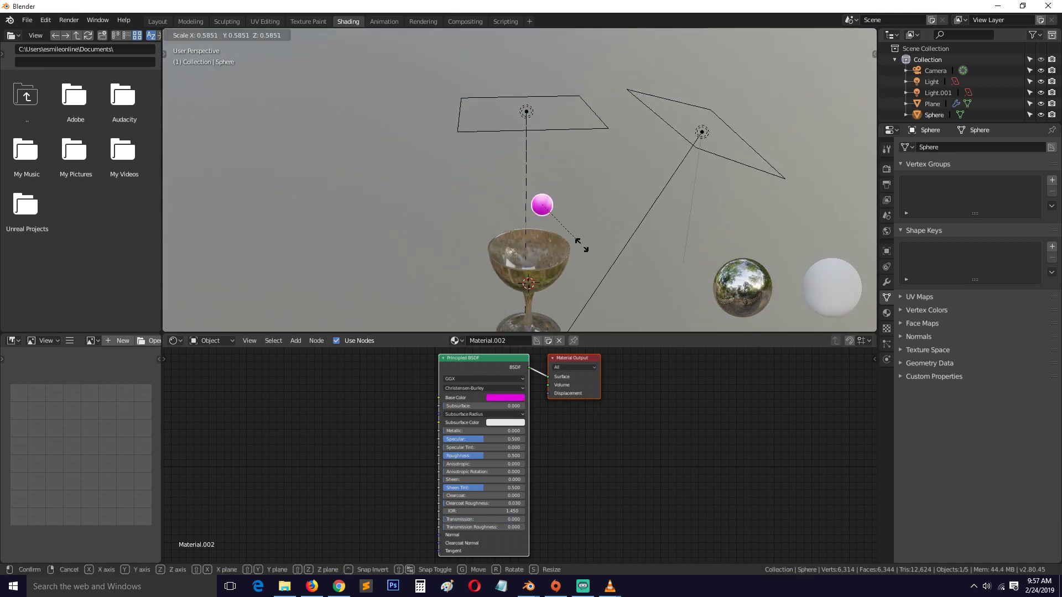
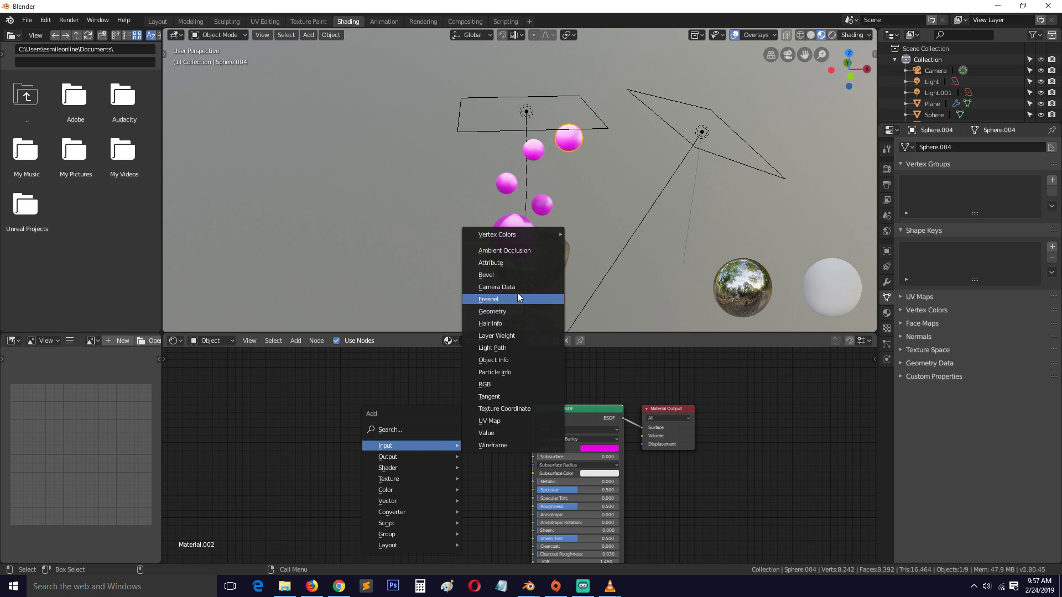
Add Object Info and ColorRamp nodes to the sphere material and link the Random output to the ramp's Fac input
left_click(509, 360)
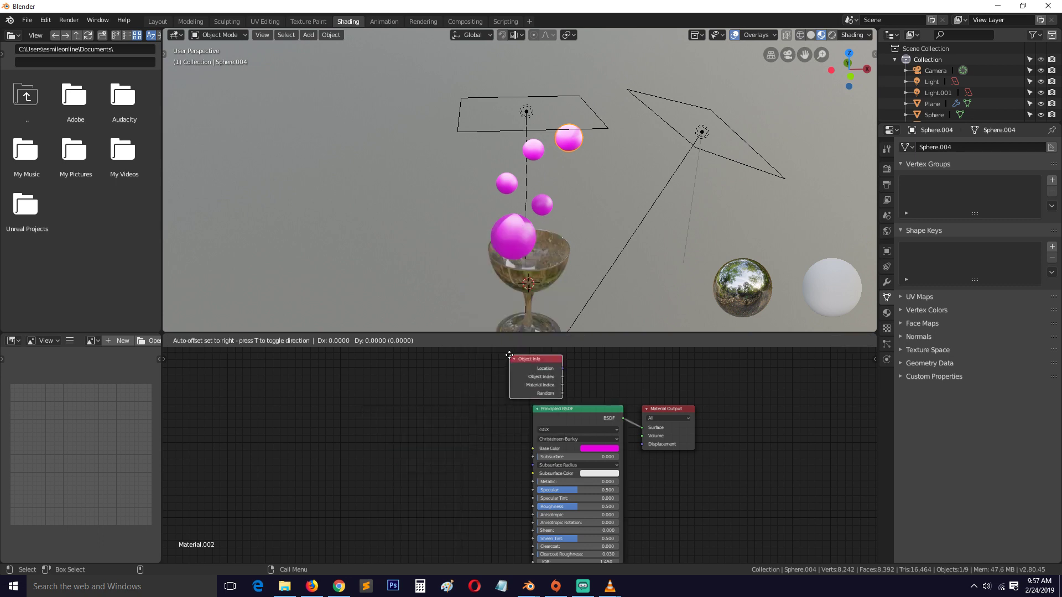
left_click(310, 407)
key("shift+a")
mouse_move(408, 487)
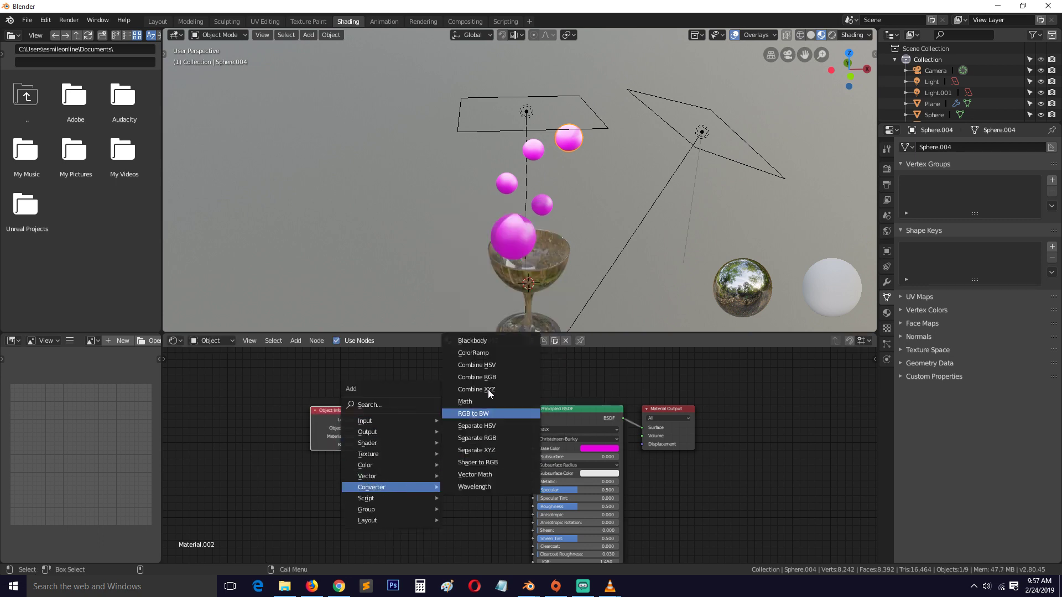
left_click(486, 350)
left_click(411, 397)
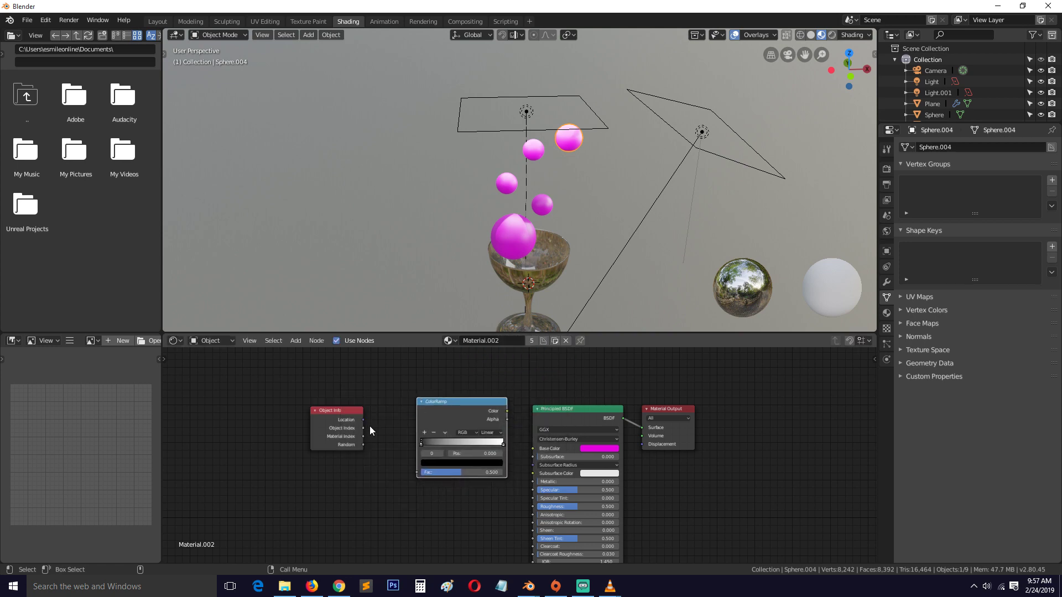
left_click_drag(364, 445, 417, 472)
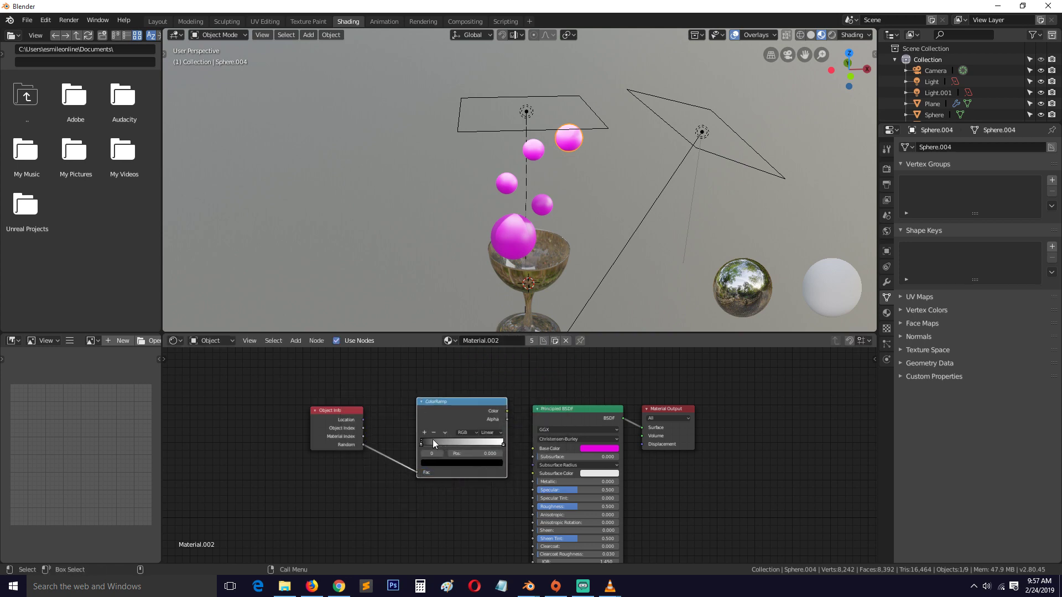
Set the ColorRamp interpolation to Constant and move the white stop to position 0.491
left_click(487, 432)
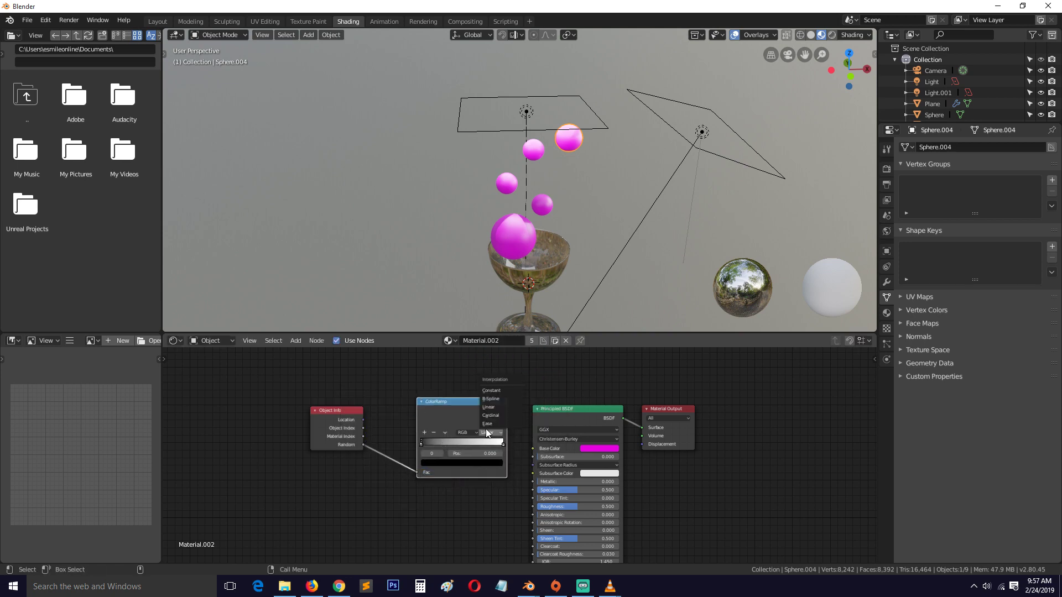
left_click(500, 391)
left_click_drag(468, 446, 447, 418)
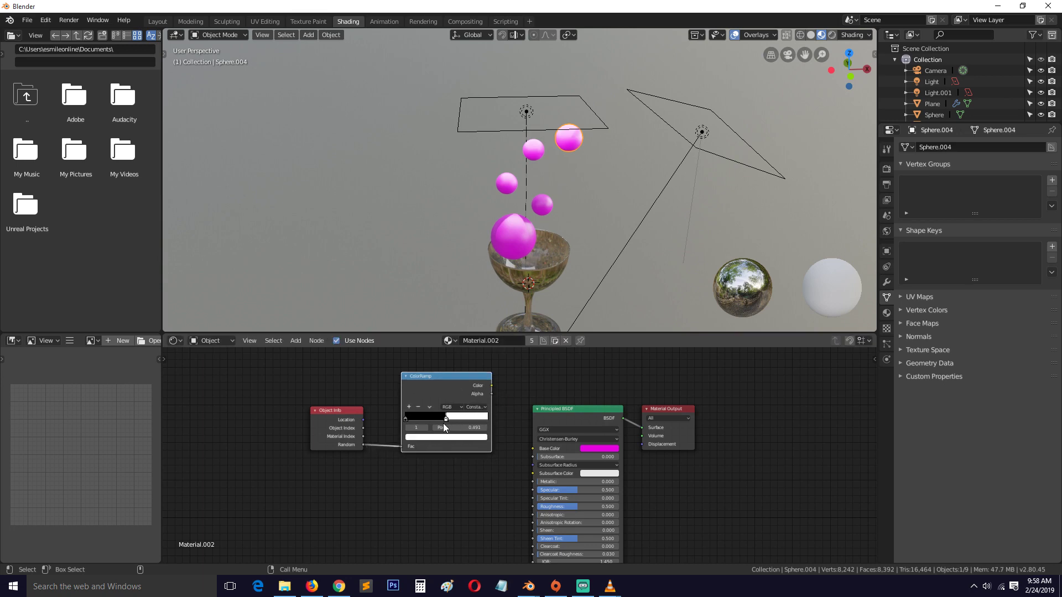
Connect the ColorRamp's Color output to the Principled BSDF Base Color and check the shading on the spheres
left_click_drag(491, 386, 536, 446)
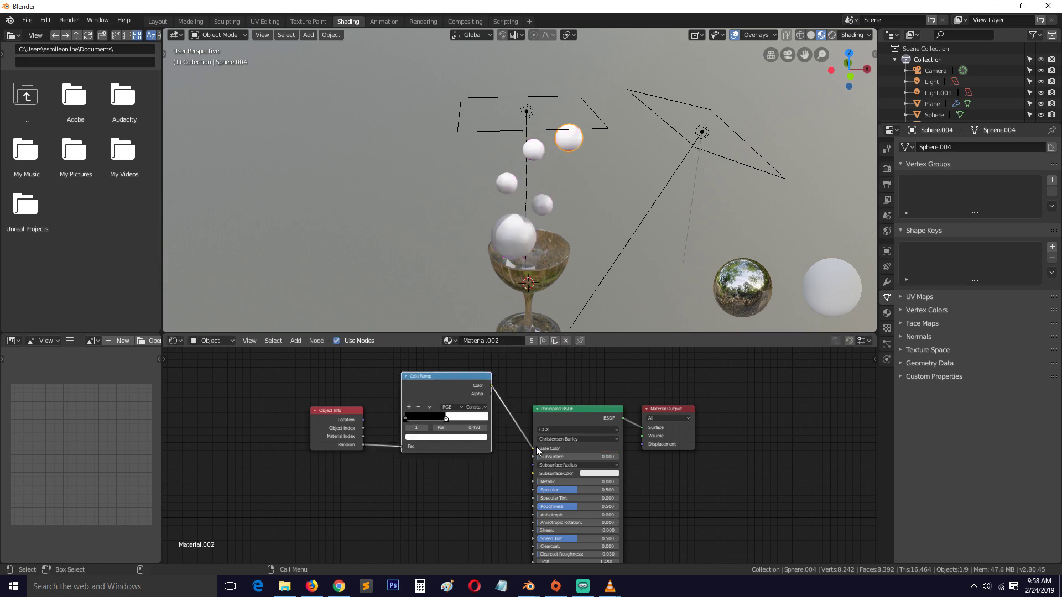
scroll(582, 171, "up", 4)
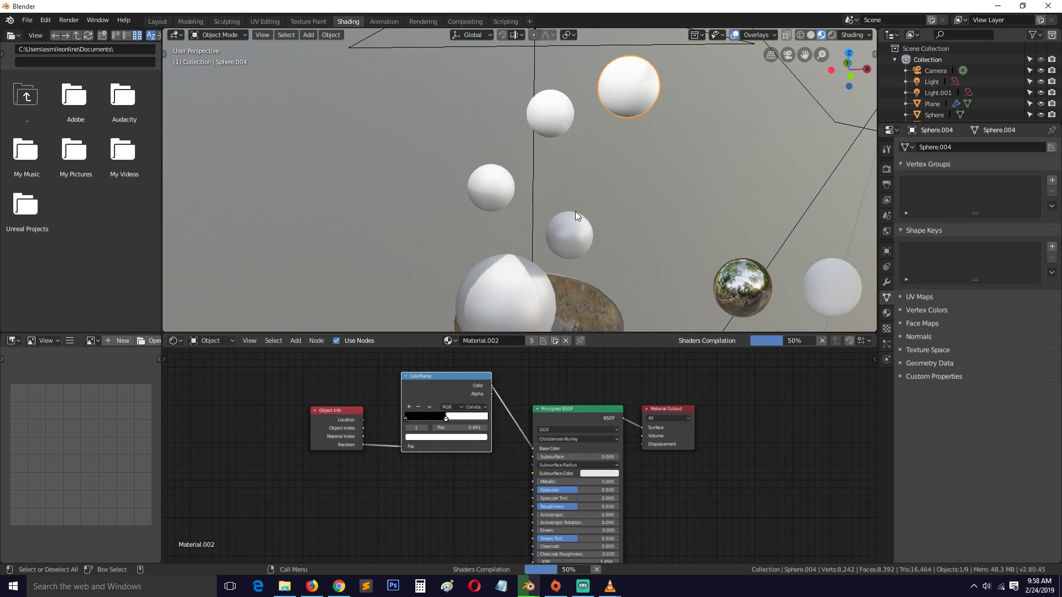
scroll(583, 201, "down", 3)
middle_click_drag(592, 204, 605, 190)
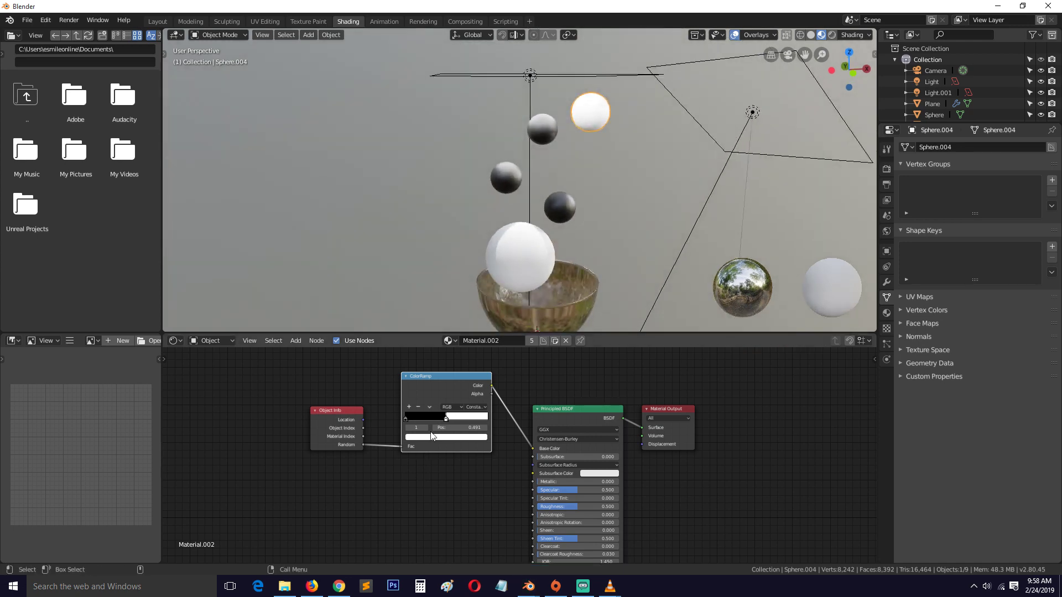
Color the ramp's white stop magenta and its black stop blue with hue 0.617, saturation 1 and value 0.809
scroll(407, 407, "up", 2)
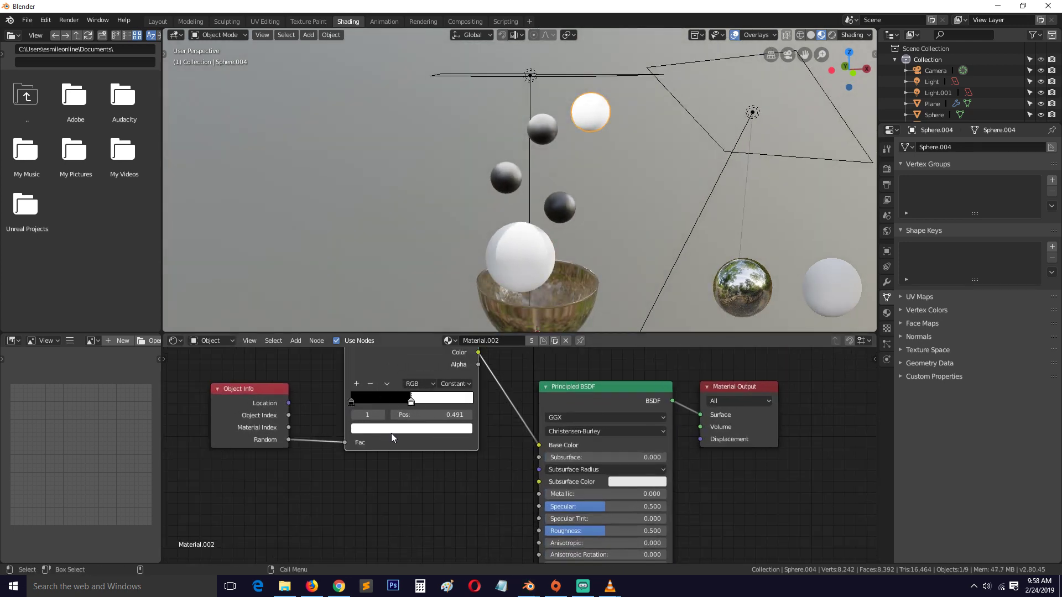
left_click(429, 428)
key("ctrl+v")
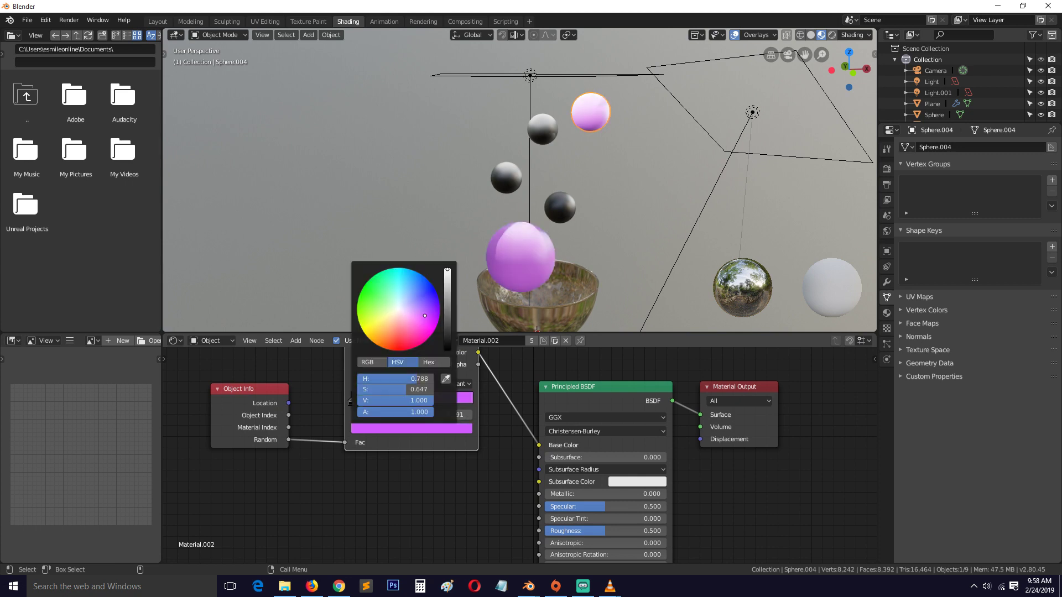
key("ctrl+z")
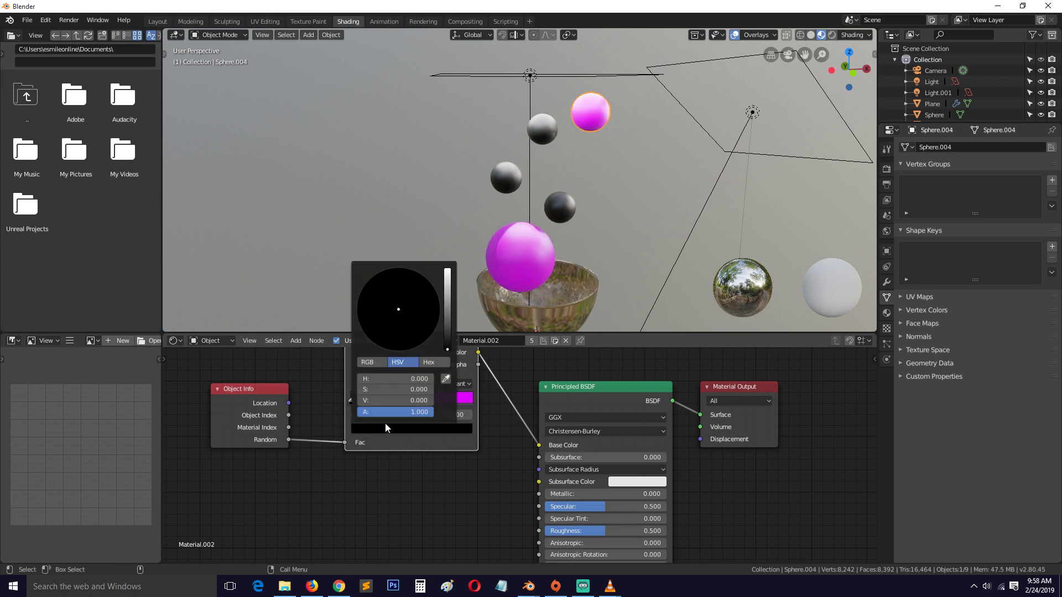
left_click_drag(447, 318, 447, 271)
left_click(420, 337)
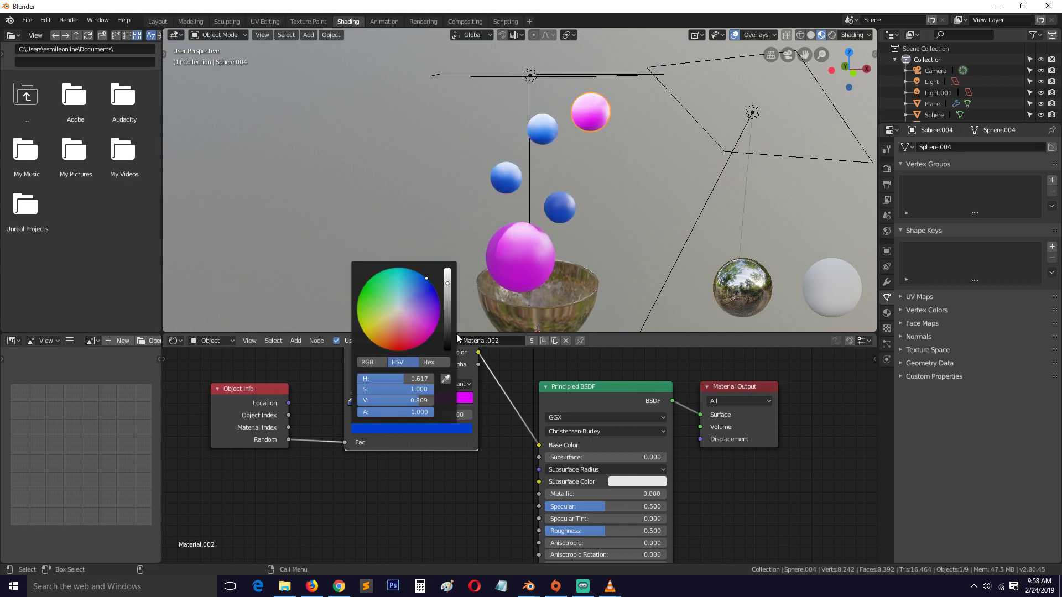
Add a third stop to the ColorRamp between blue and magenta, at position 0.252, and color it orange
left_click(357, 384)
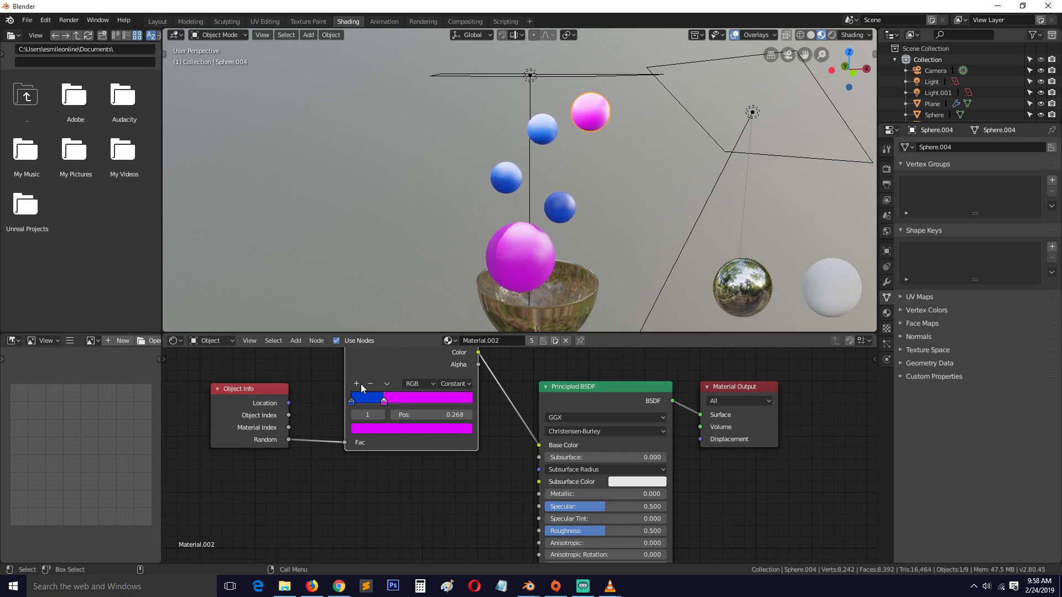
left_click(357, 384)
left_click(384, 401)
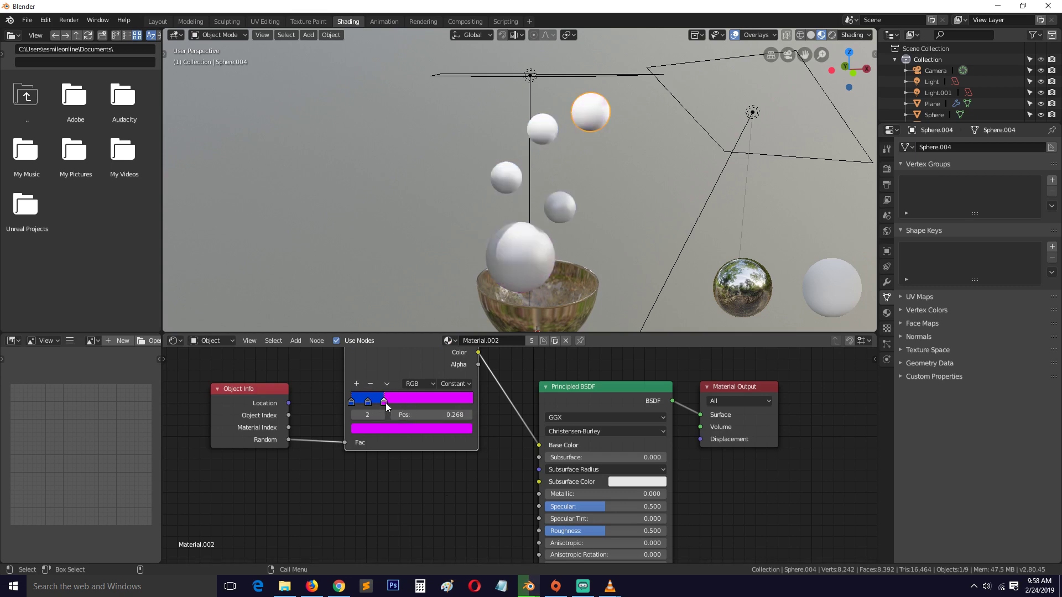
mouse_move(386, 402)
left_mouse_down()
mouse_move(422, 400)
mouse_move(368, 401)
mouse_move(382, 402)
left_mouse_up()
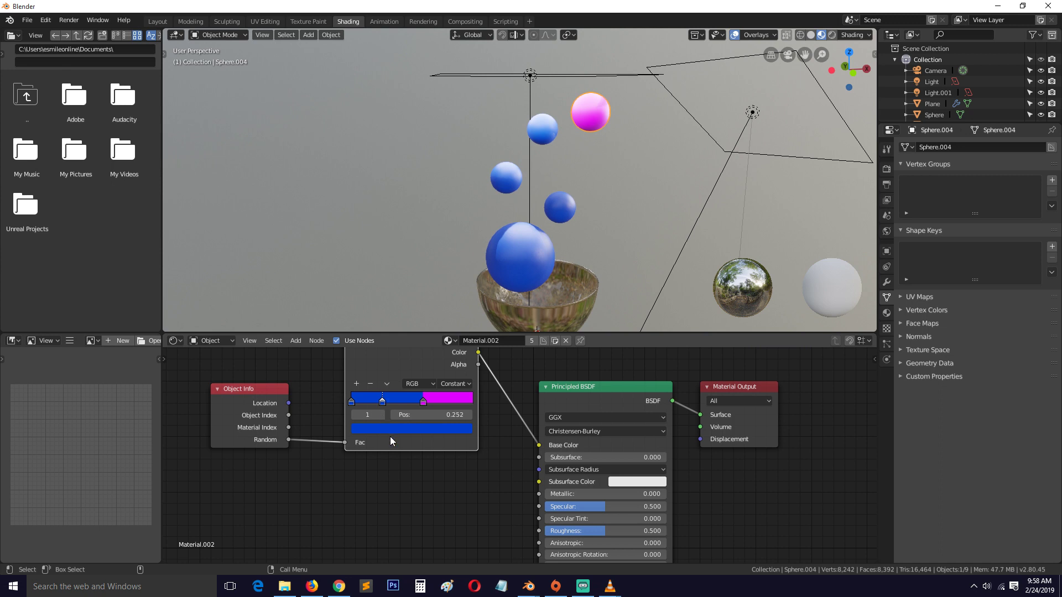
left_click(390, 430)
left_click_drag(390, 332, 418, 289)
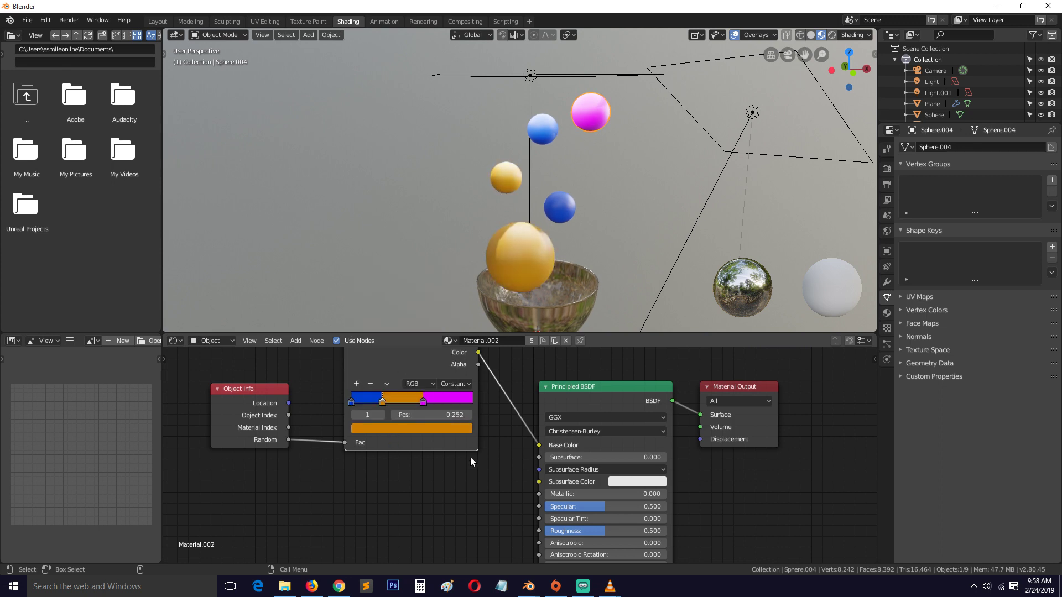
Add a fourth ramp stop, spread the stops evenly, and color the one at position 0.263 turquoise
left_click(357, 385)
left_click_drag(382, 402, 438, 398)
key("g")
left_click(461, 403)
left_click(434, 397)
key("g")
left_click(424, 404)
left_click(444, 424)
left_click_drag(463, 344, 451, 267)
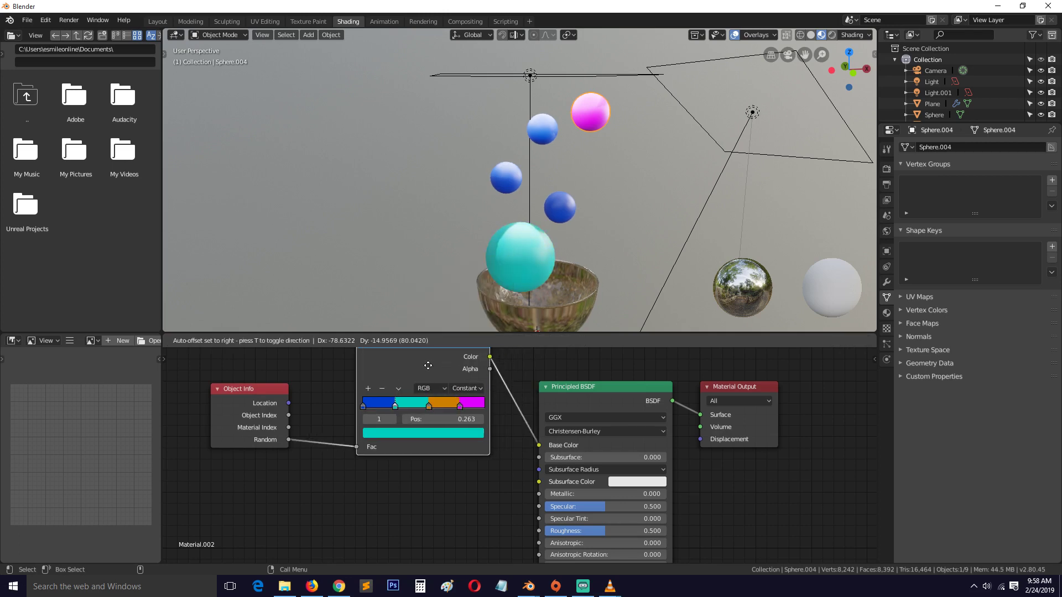
Shift the Object Info and ColorRamp nodes away from the Principled BSDF to free space below the ramp
middle_click_drag(516, 456, 556, 465)
scroll(514, 451, "down", 1)
left_click_drag(315, 399, 256, 388)
left_click_drag(442, 375, 395, 336)
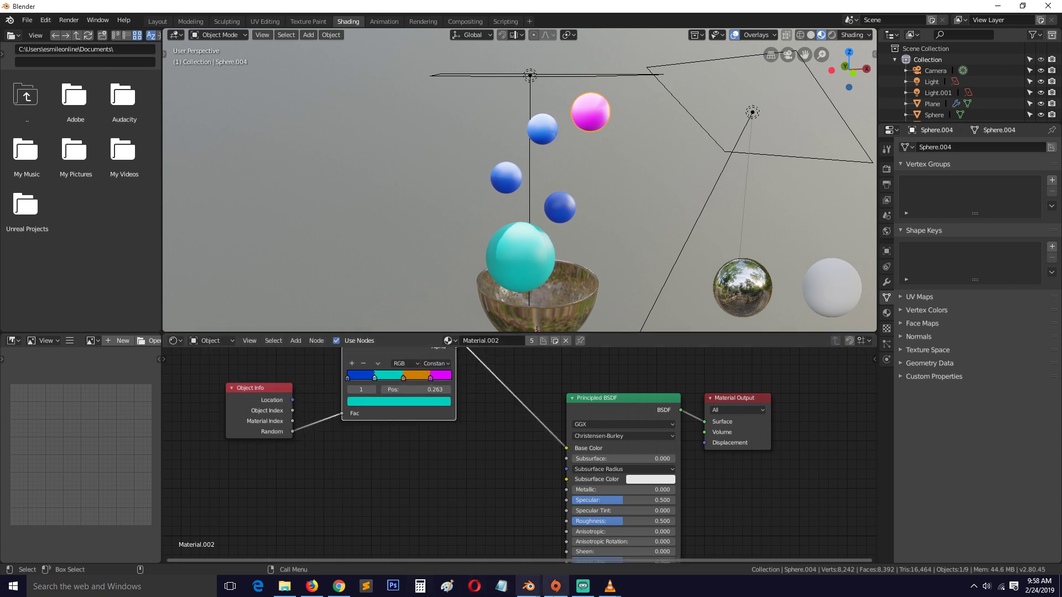
Add a second ColorRamp below the first with Constant interpolation, shift its black stop inward and move its white stop to position 0.532
key("shift+a")
mouse_move(399, 475)
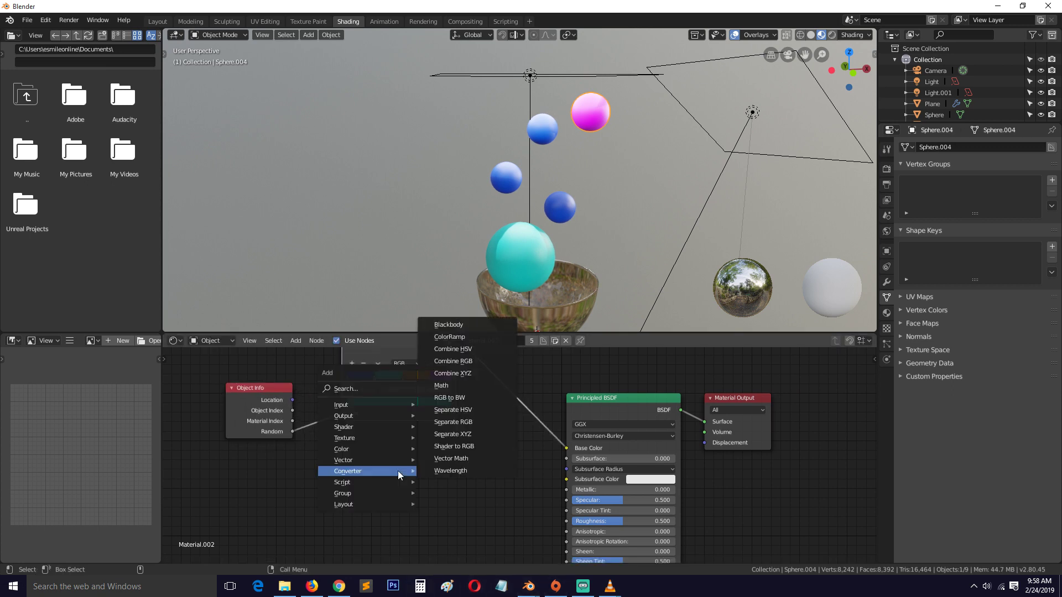
left_click(464, 339)
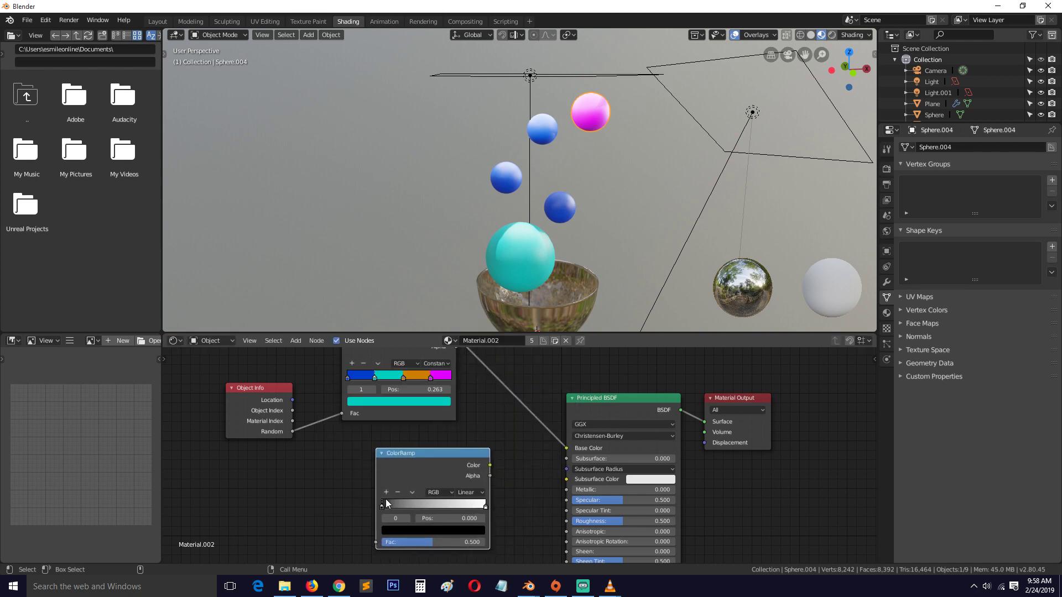
left_click(473, 495)
left_click(481, 437)
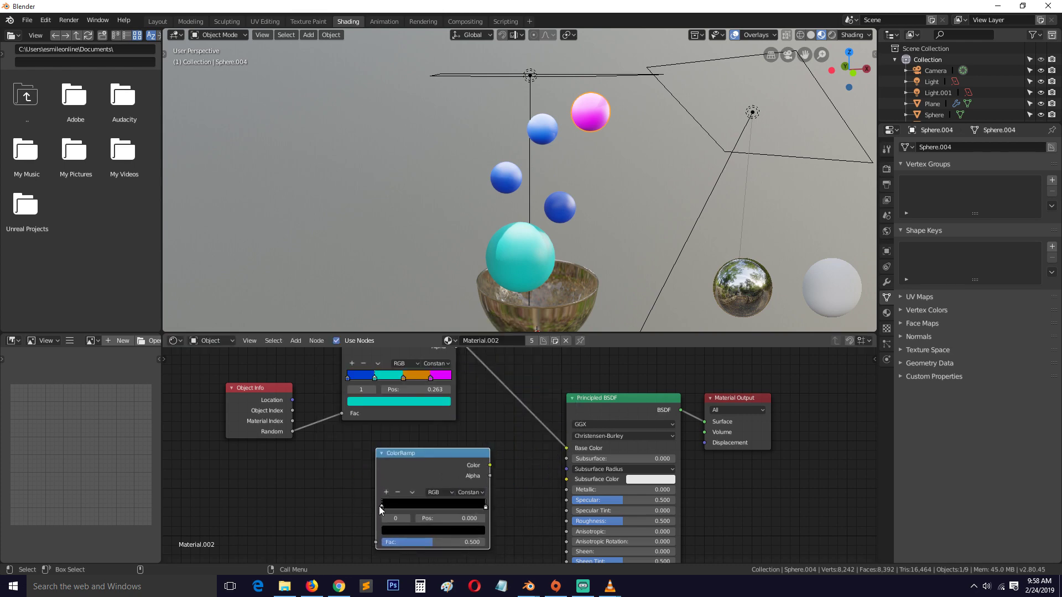
left_click_drag(379, 507, 394, 506)
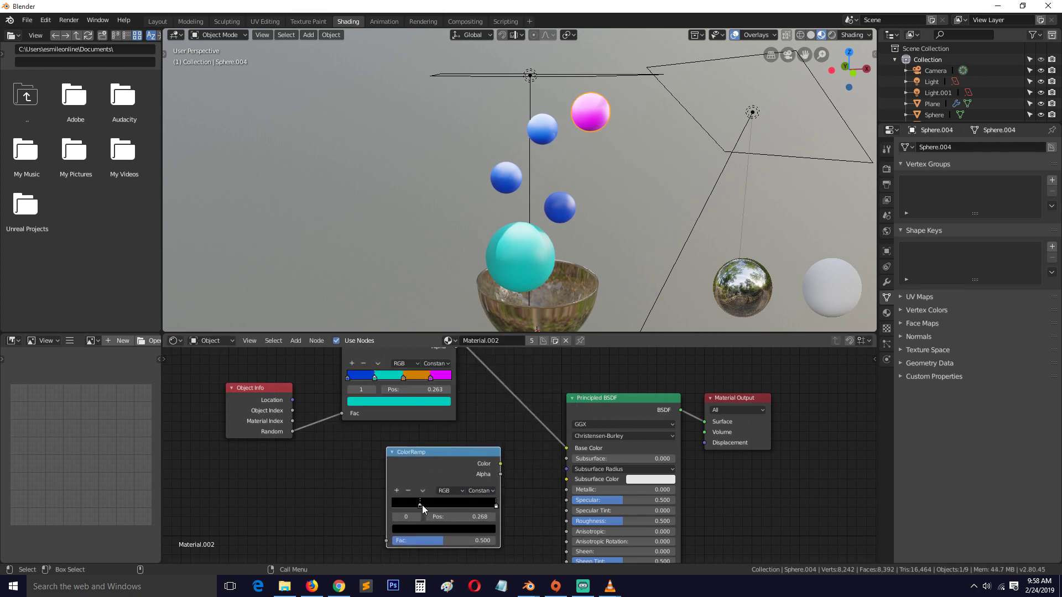
left_click_drag(499, 503, 447, 504)
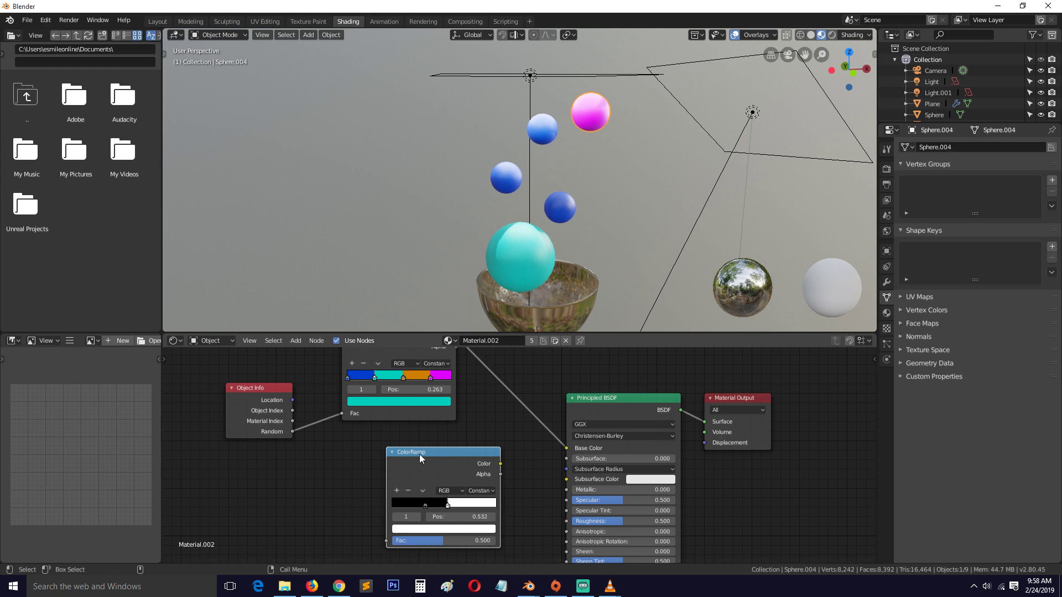
Link Object Info's Random output to the second ramp's Fac input and preview the ramp's output on the spheres
left_click_drag(420, 454, 417, 443)
left_click_drag(298, 431, 387, 531)
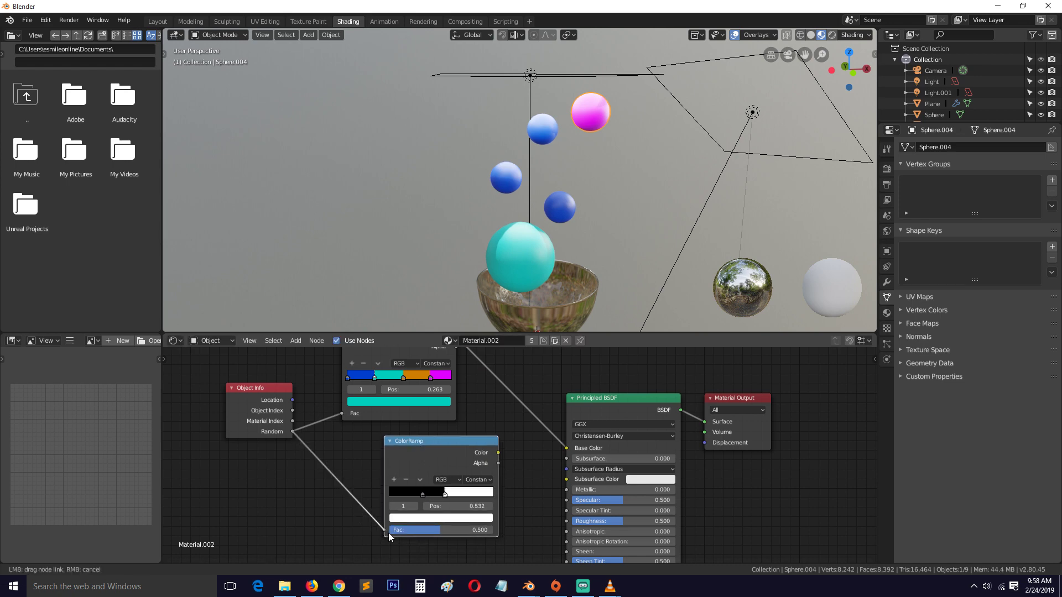
left_click(453, 463, "ctrl+shift")
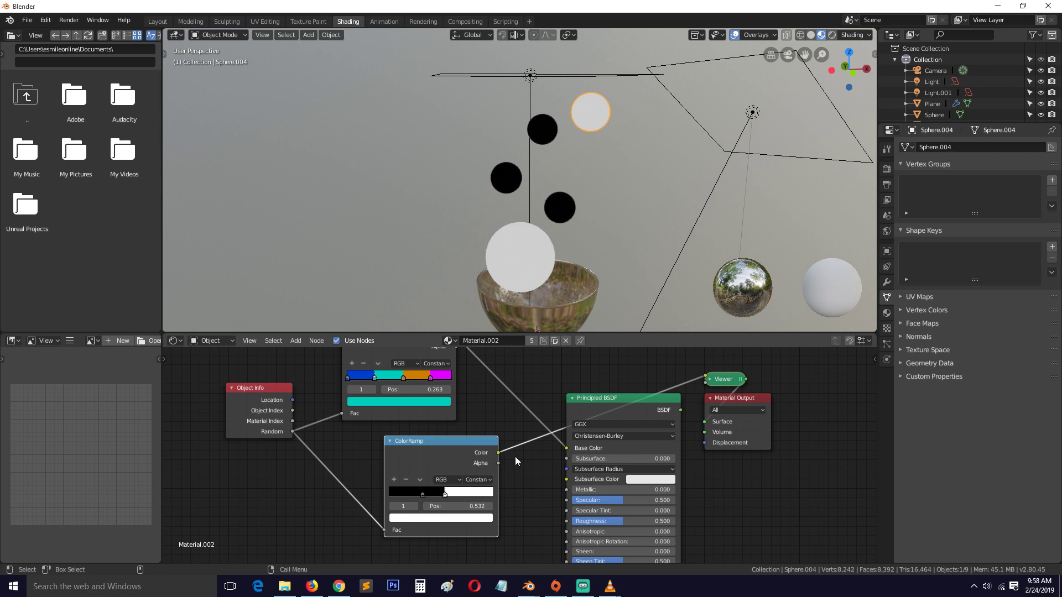
left_click(632, 406, "ctrl+shift")
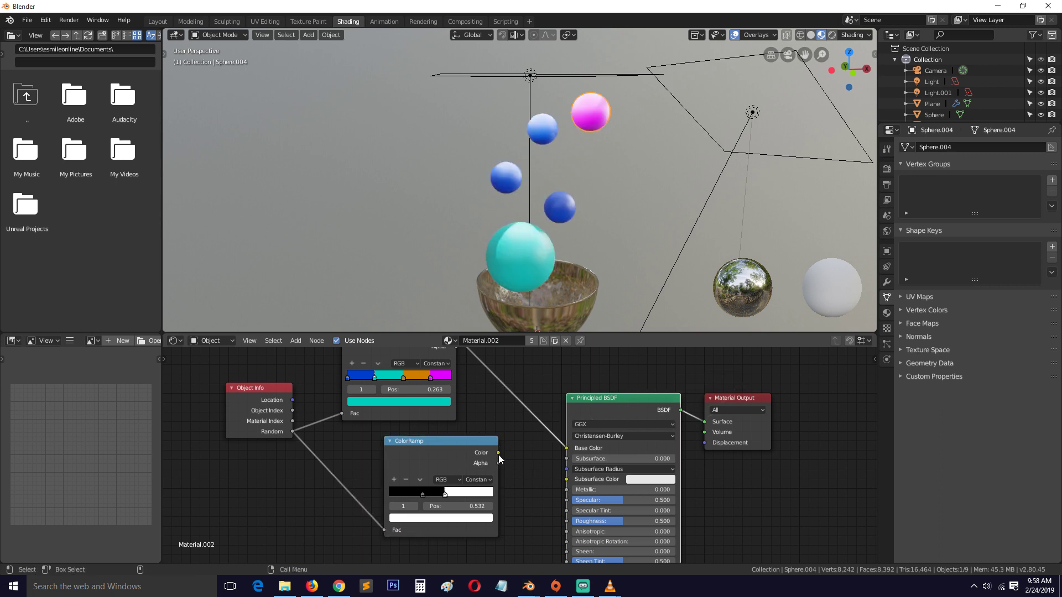
Connect the second ramp's Color output to Metallic on the Principled BSDF, set Roughness to 0 and check the reflections
left_click_drag(501, 454, 506, 461)
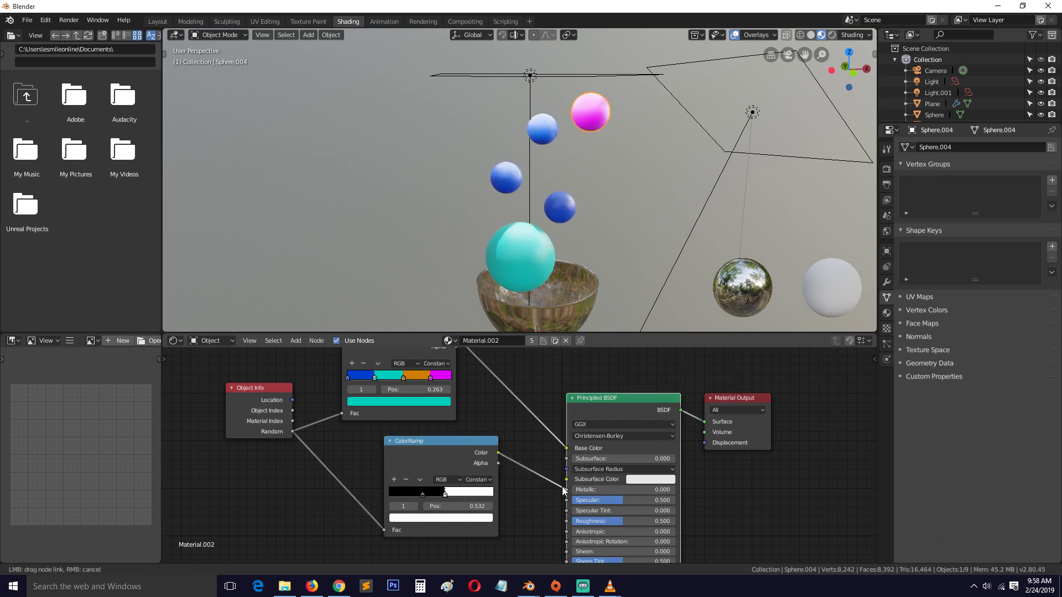
left_click_drag(562, 487, 566, 489)
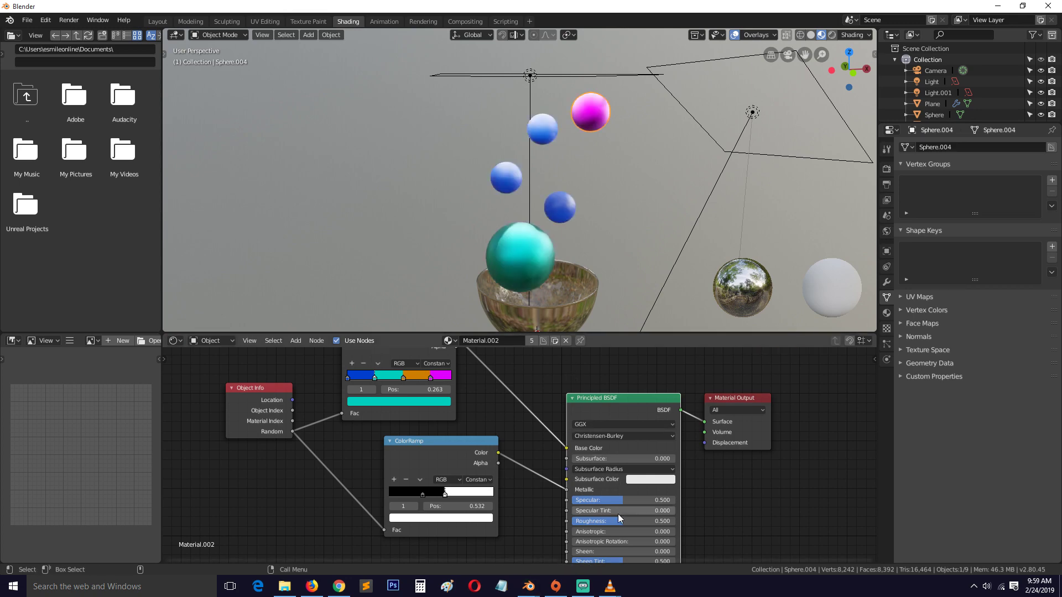
left_click_drag(623, 521, 573, 521)
left_click(538, 222)
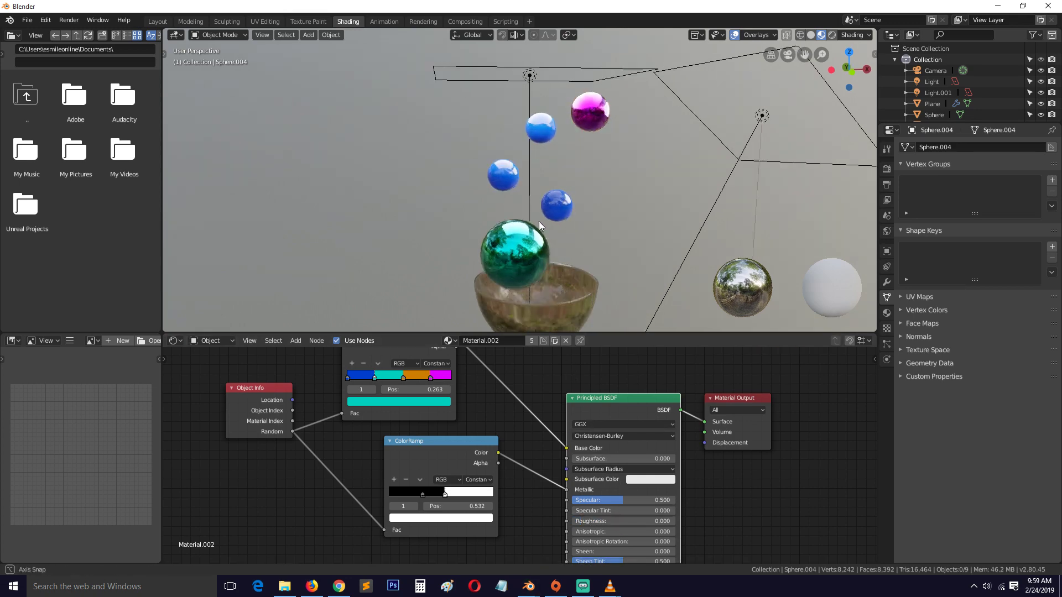
middle_click_drag(539, 221, 480, 195)
scroll(481, 215, "up", 2)
scroll(549, 219, "down", 5)
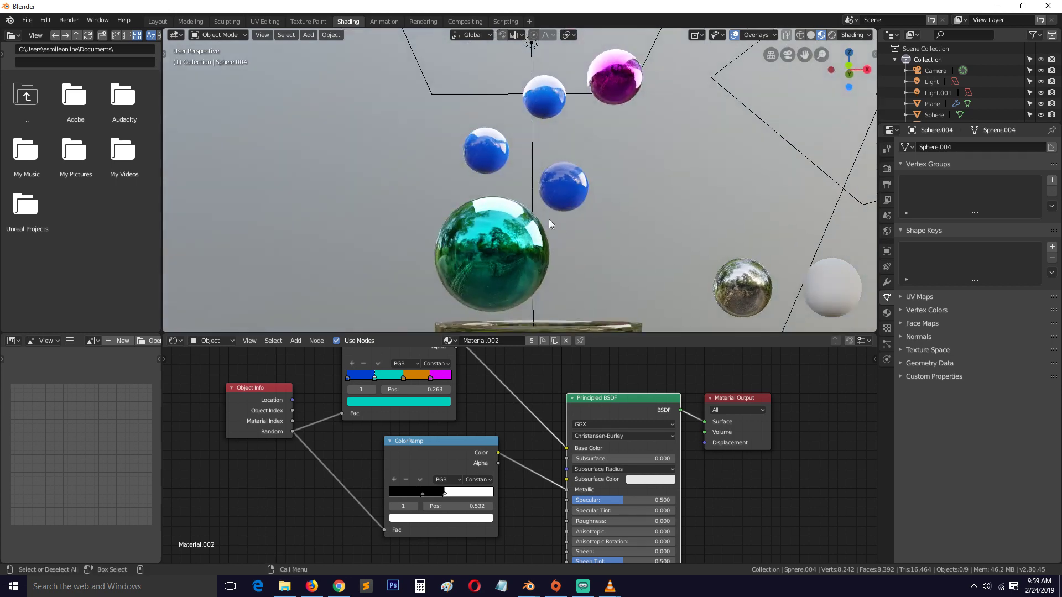
middle_click_drag(562, 234, 521, 268)
Enable Rigid Body physics on the goblet and set its type to Passive
left_click(539, 270)
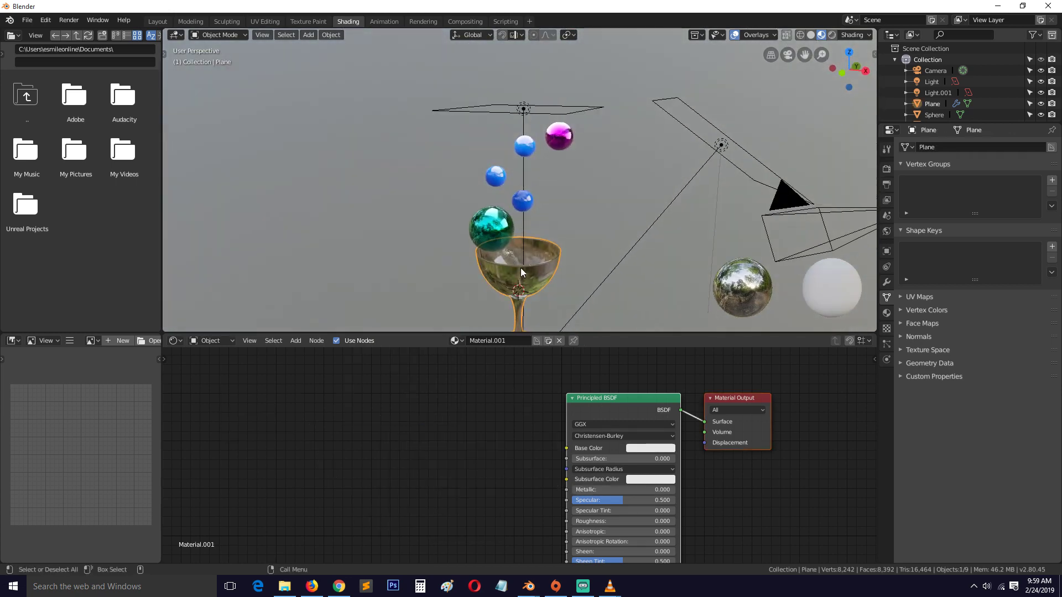
left_click(887, 344)
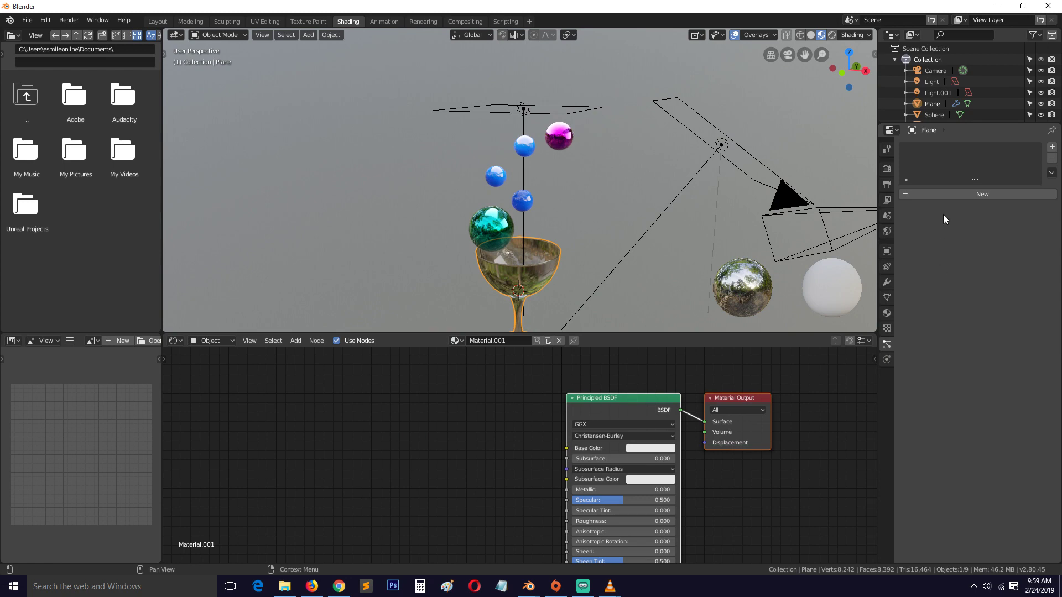
left_click(886, 360)
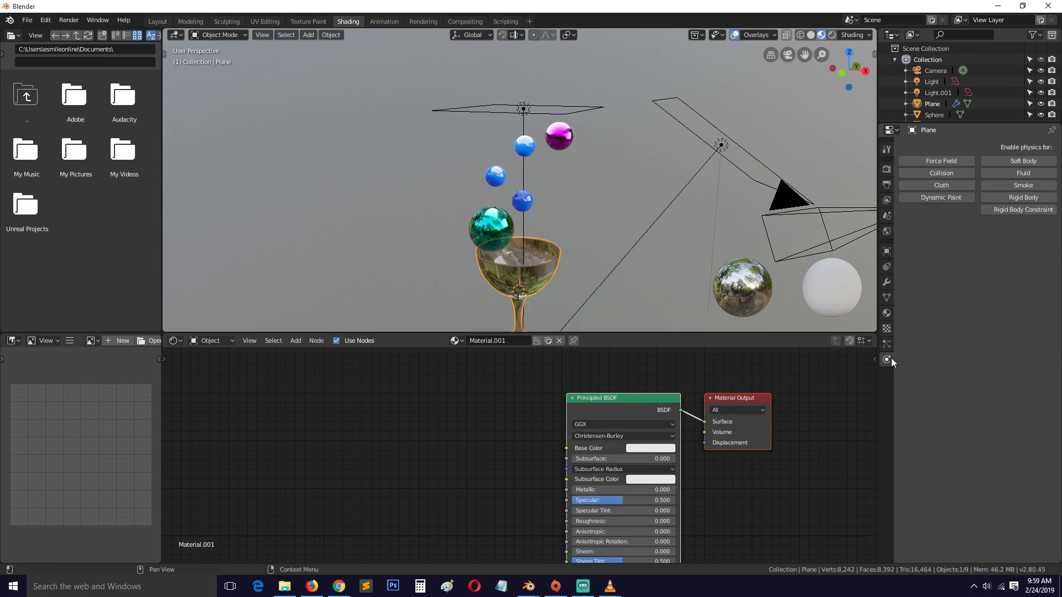
left_click(961, 174)
left_click(905, 174)
left_click(1008, 201)
left_click(1004, 243)
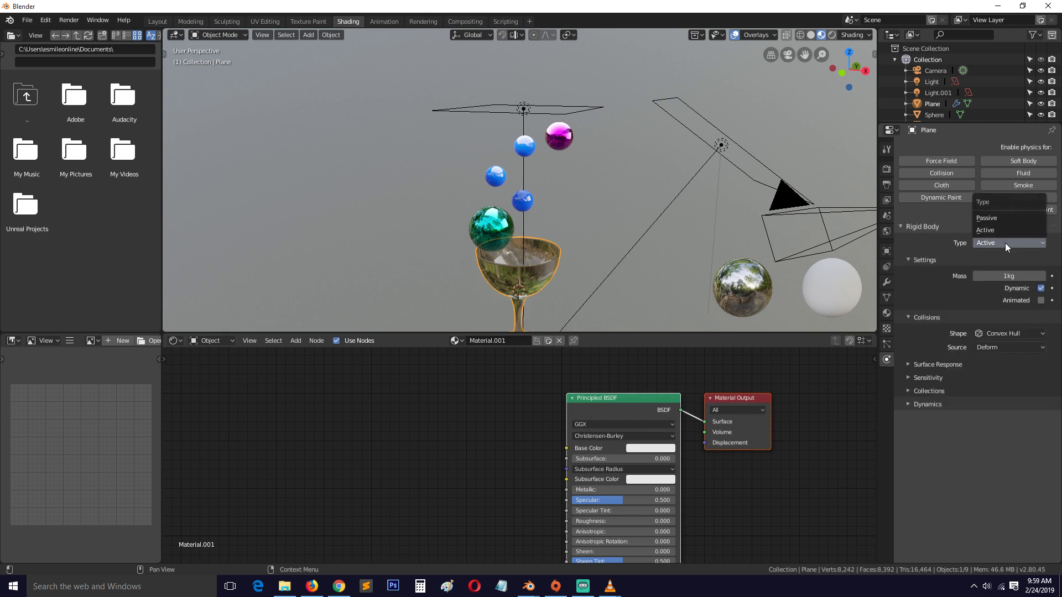
left_click(998, 219)
Enable Rigid Body physics of type Active with all five spheres selected, and check the turquoise sphere's physics settings
left_click_drag(494, 211, 526, 153)
left_click(558, 138, "shift")
left_click(1016, 197)
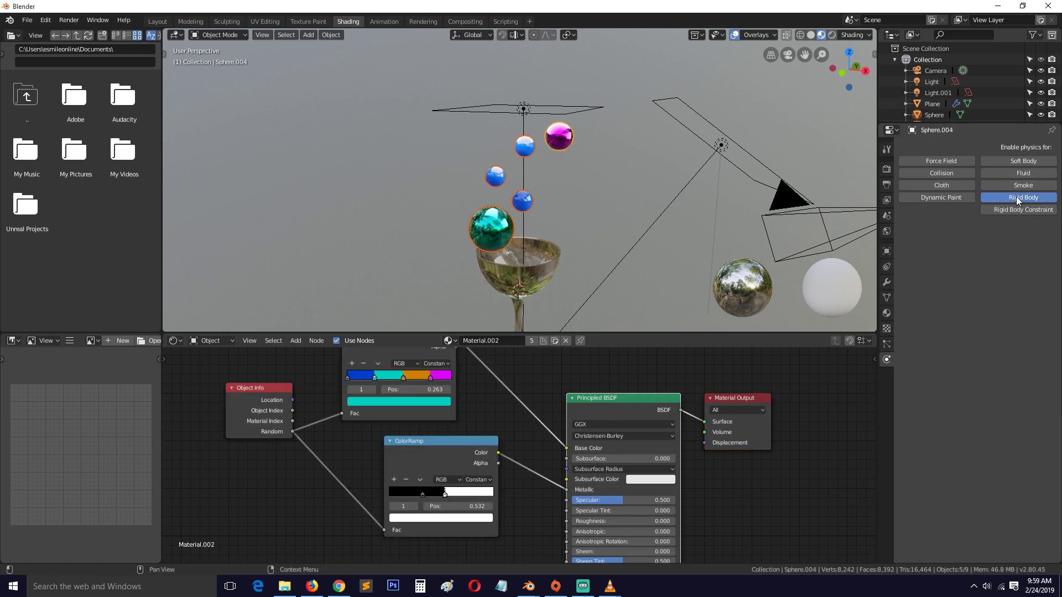
left_click(1017, 243)
left_click(1003, 230)
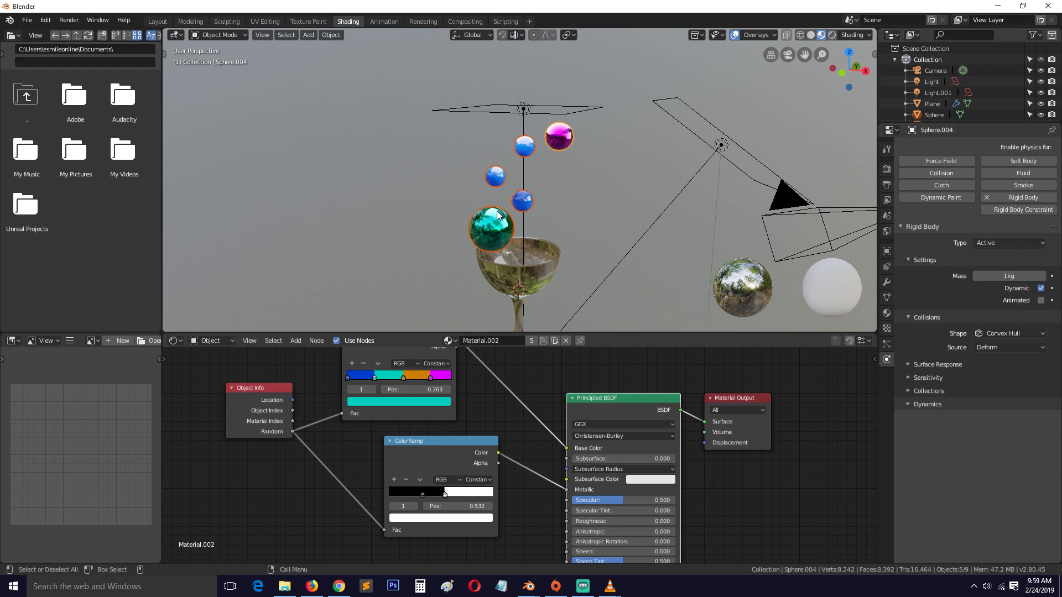
left_click(520, 203)
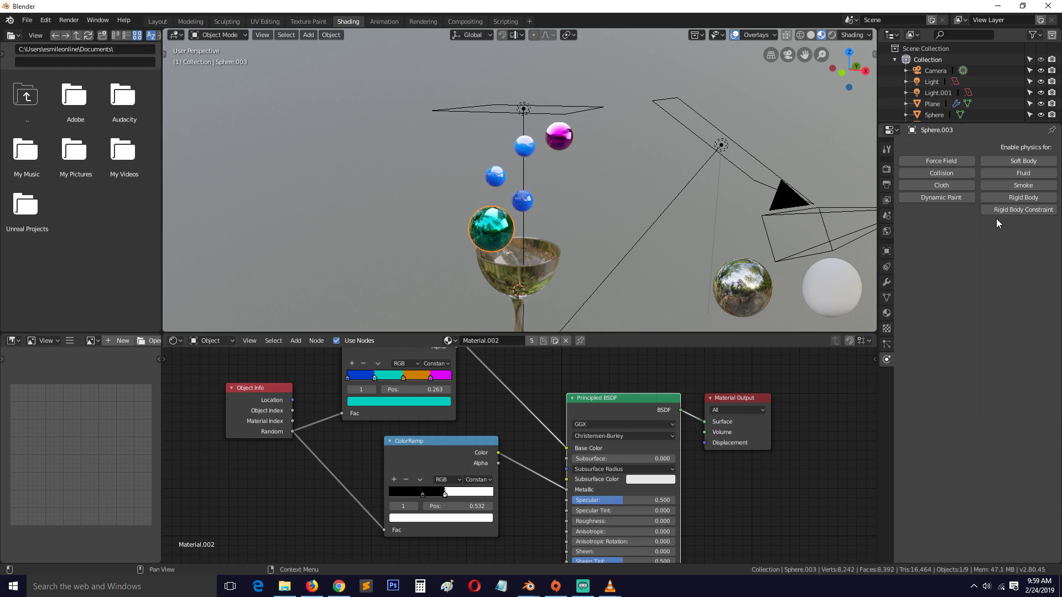
left_click(1017, 209)
left_click(1009, 244)
left_click(994, 240)
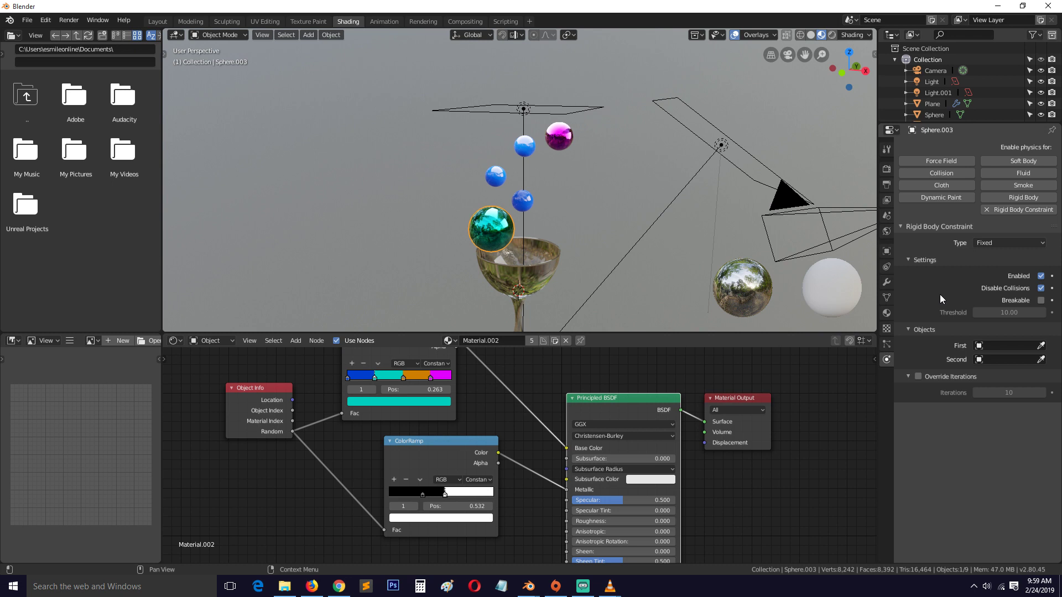
left_click(990, 240)
left_click(974, 242)
left_click(1011, 209)
Enable Rigid Body physics on the turquoise sphere and on each of the three blue spheres
left_click(1017, 197)
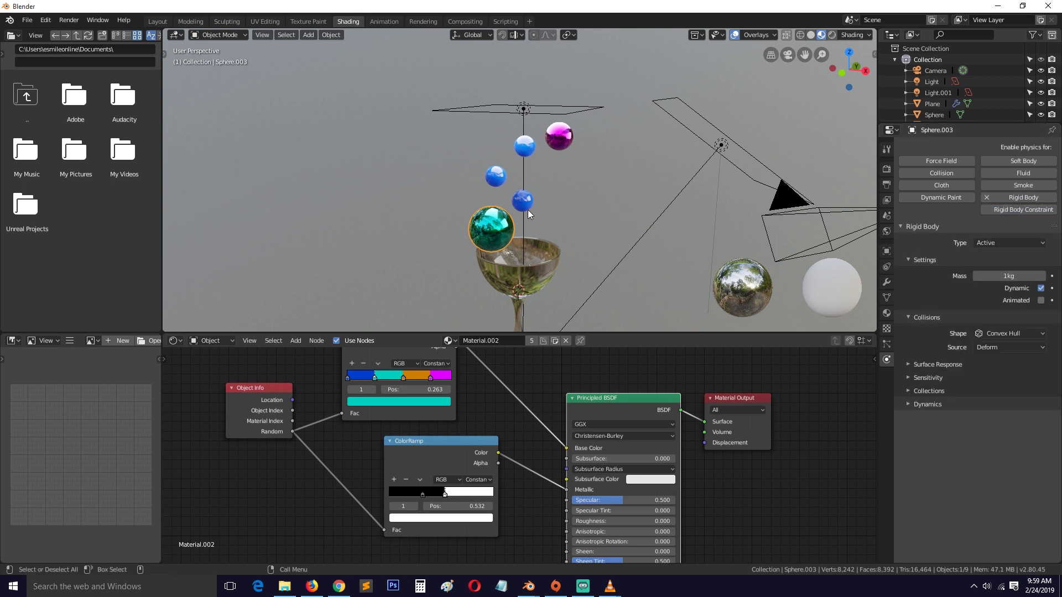
left_click(526, 208)
left_click(1007, 209)
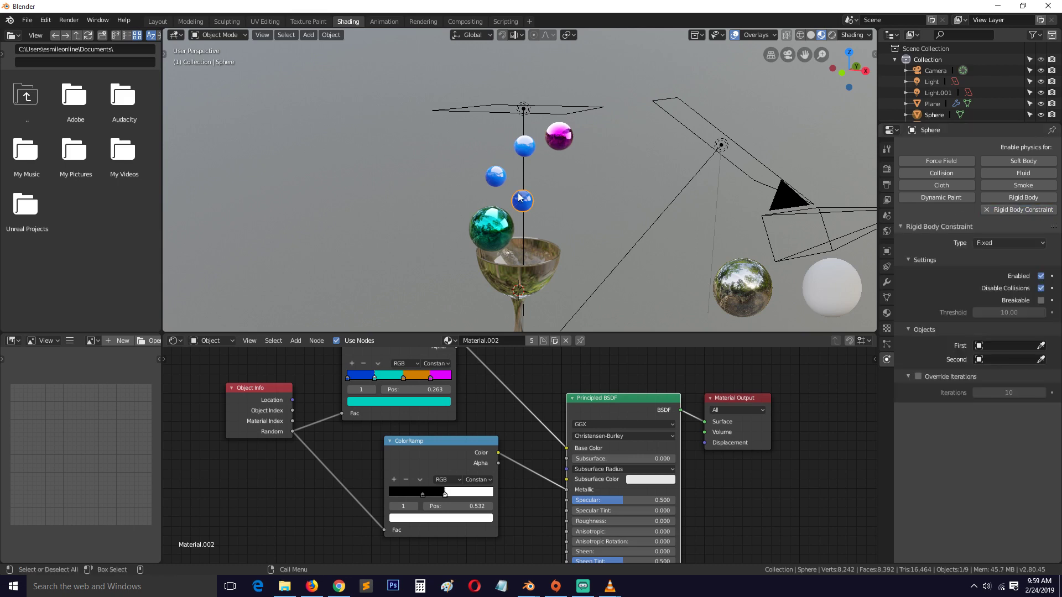
left_click(1001, 210)
left_click(1018, 197)
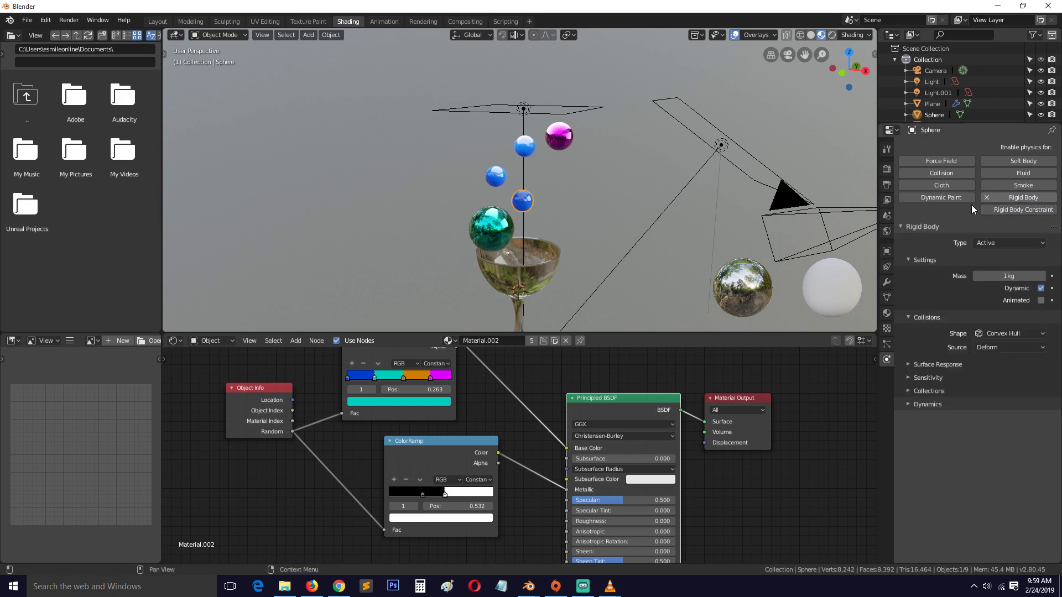
left_click(495, 176)
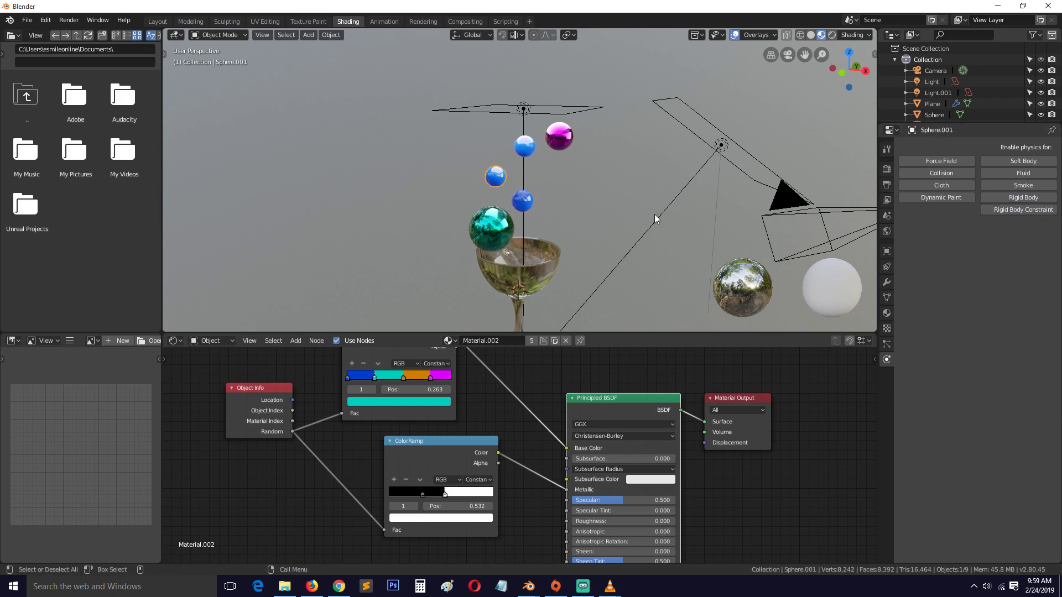
left_click(1030, 197)
left_click(526, 148)
left_click(1017, 198)
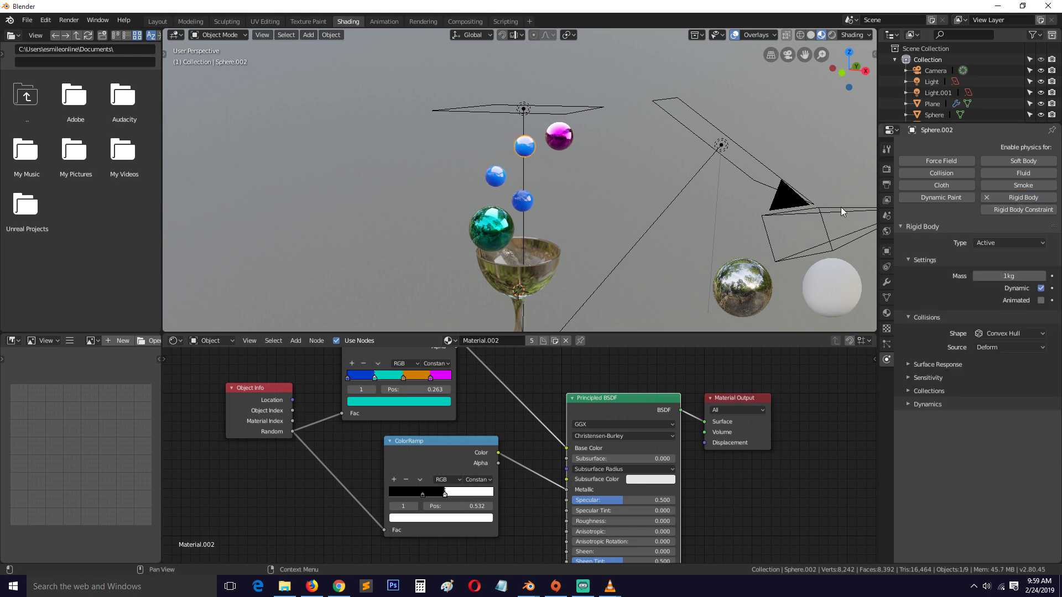
Move the magenta and turquoise spheres inward in top view so they sit over the goblet's opening
left_click(553, 136)
key("KP_7")
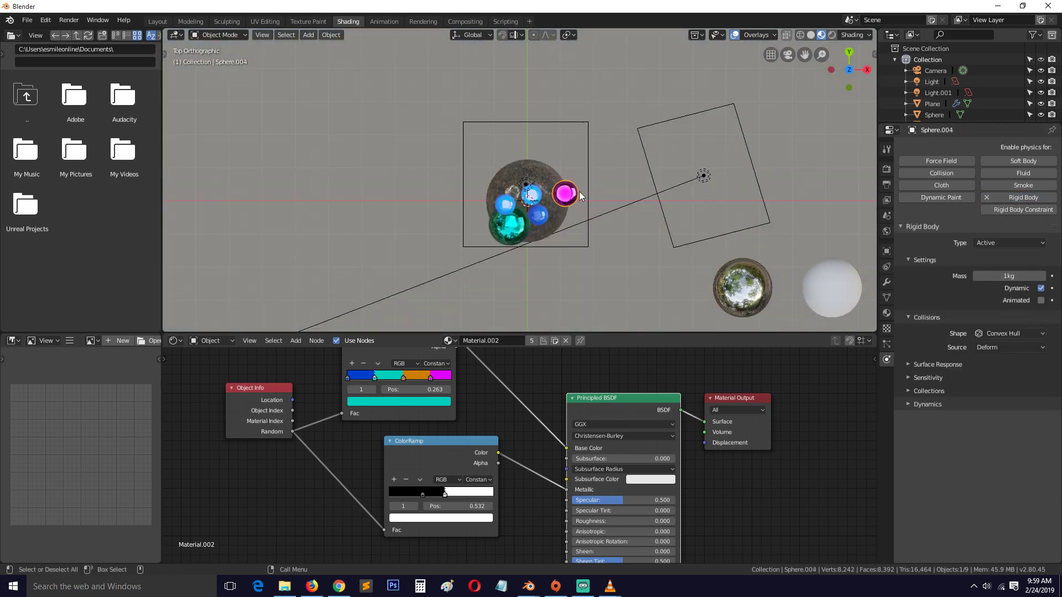
key("g")
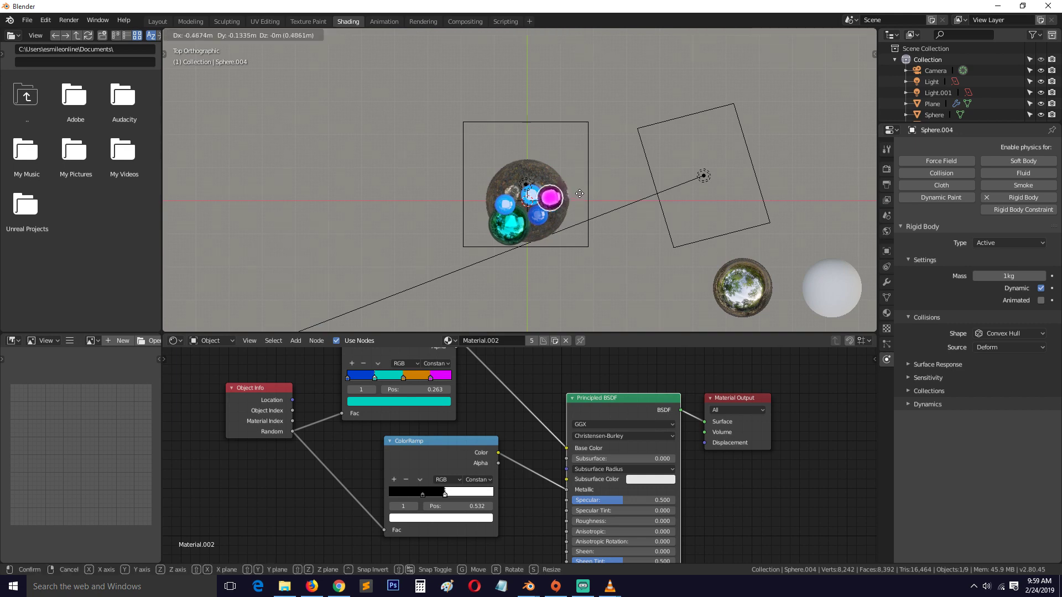
left_click(562, 196)
left_click_drag(524, 223, 536, 210)
Deselect the spheres and play the rigid body animation to preview them falling into the goblet
middle_click_drag(536, 213, 563, 117)
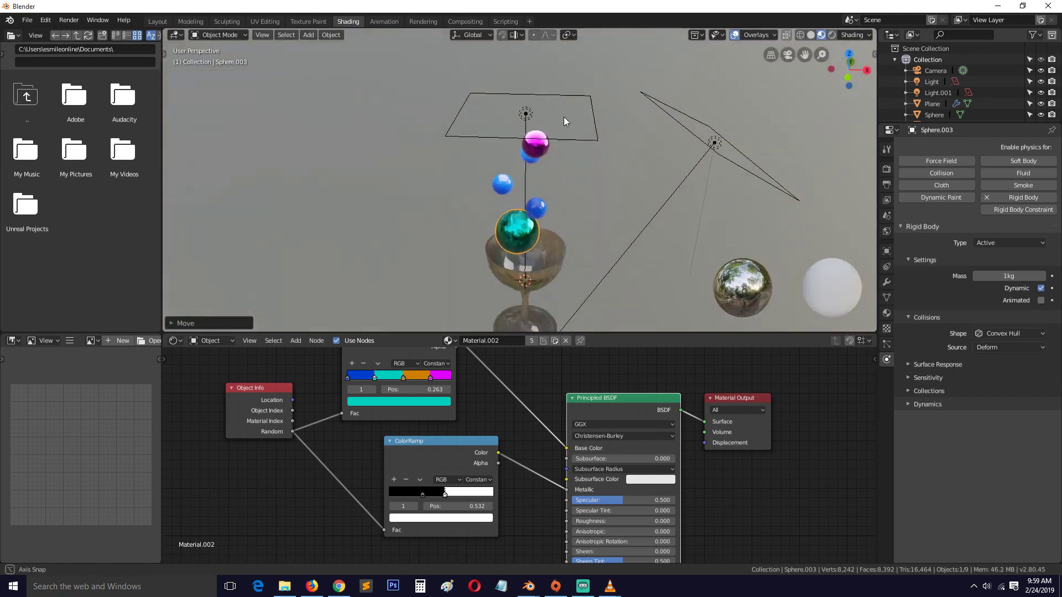
left_click(551, 172)
middle_click_drag(552, 172, 577, 259)
key("space")
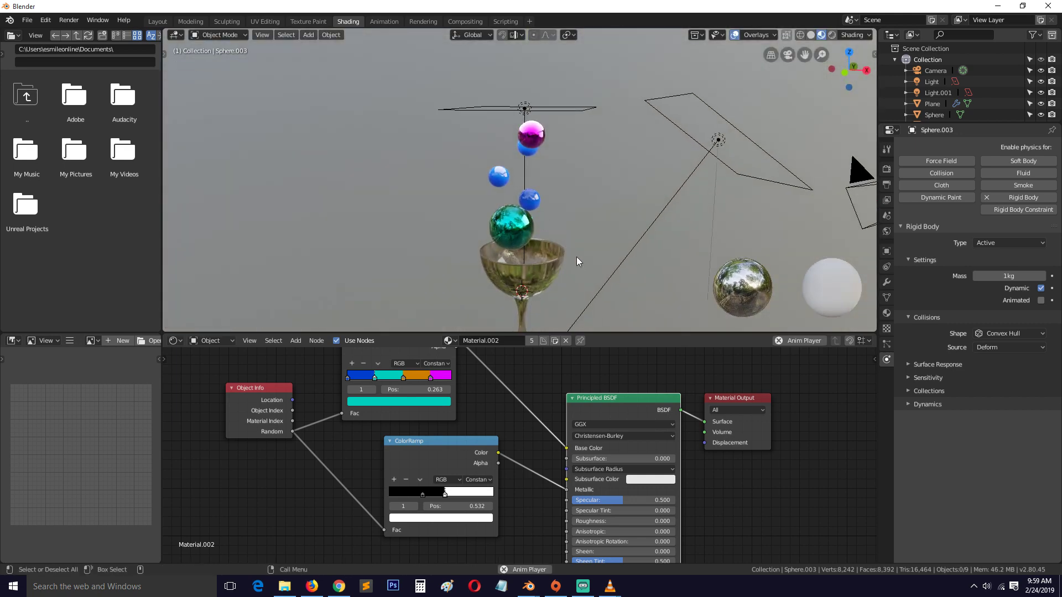
Set the goblet's rigid body collision shape to Mesh and replay the animation to check how the spheres fall
key("Escape")
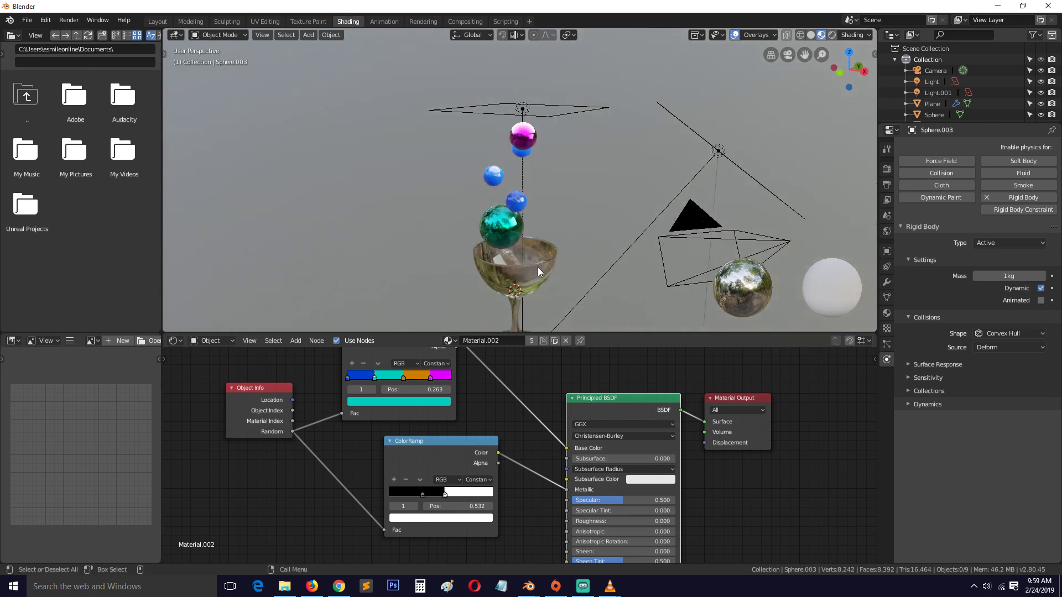
left_click(538, 267)
left_click(1011, 311)
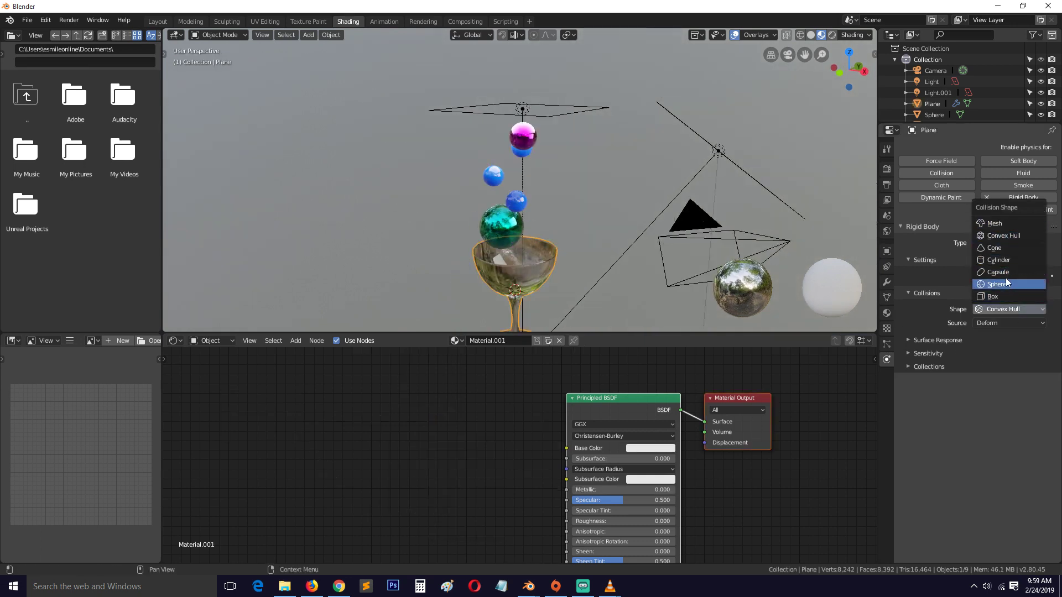
left_click(1006, 224)
key("space")
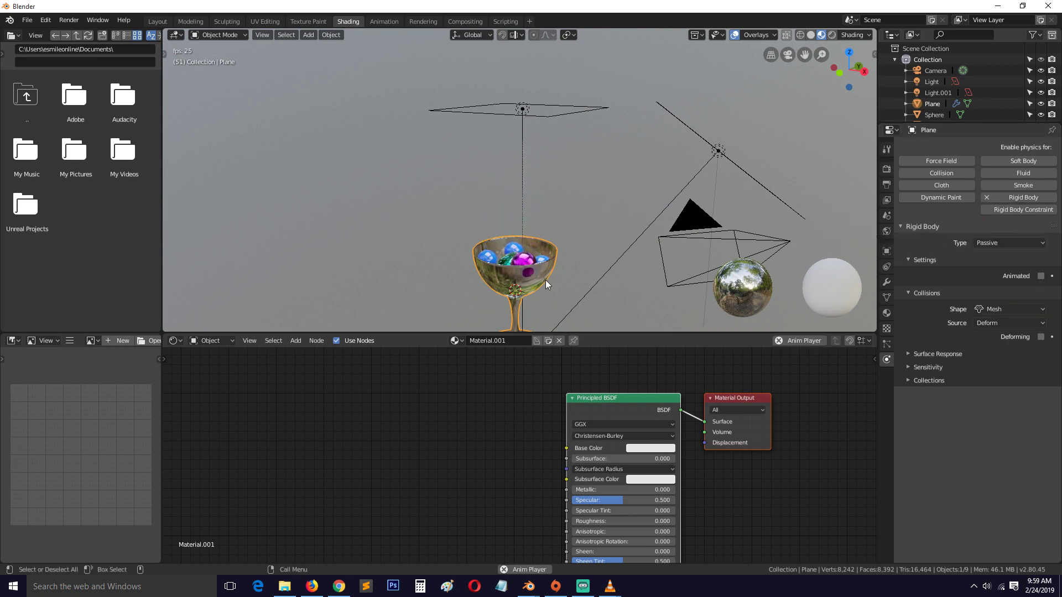
key("Escape")
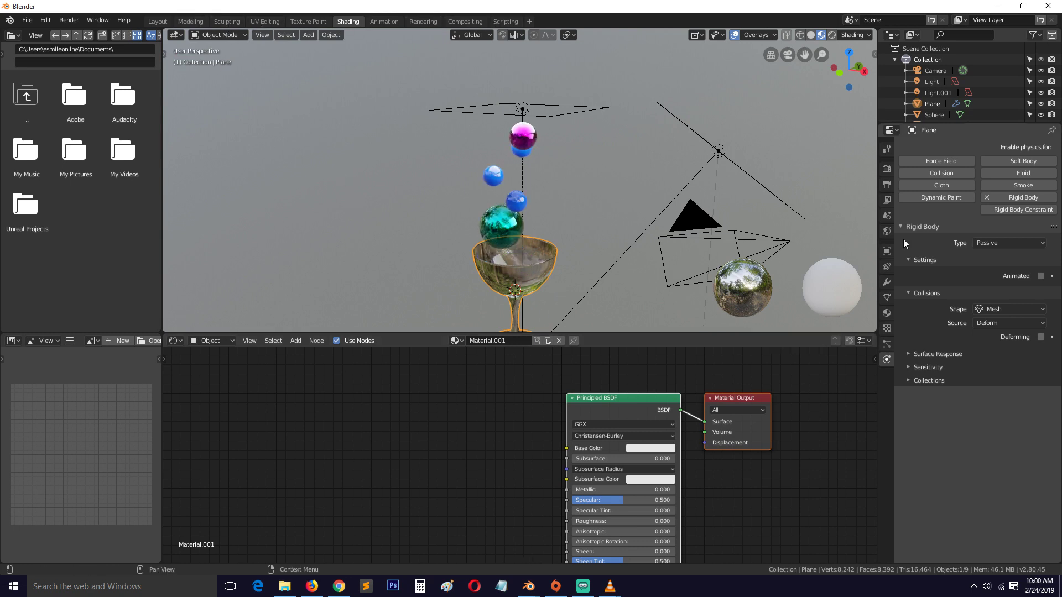
Find the scene's Rigid Body World cache settings and bake all dynamics for frames 1 to 250
left_click(886, 169)
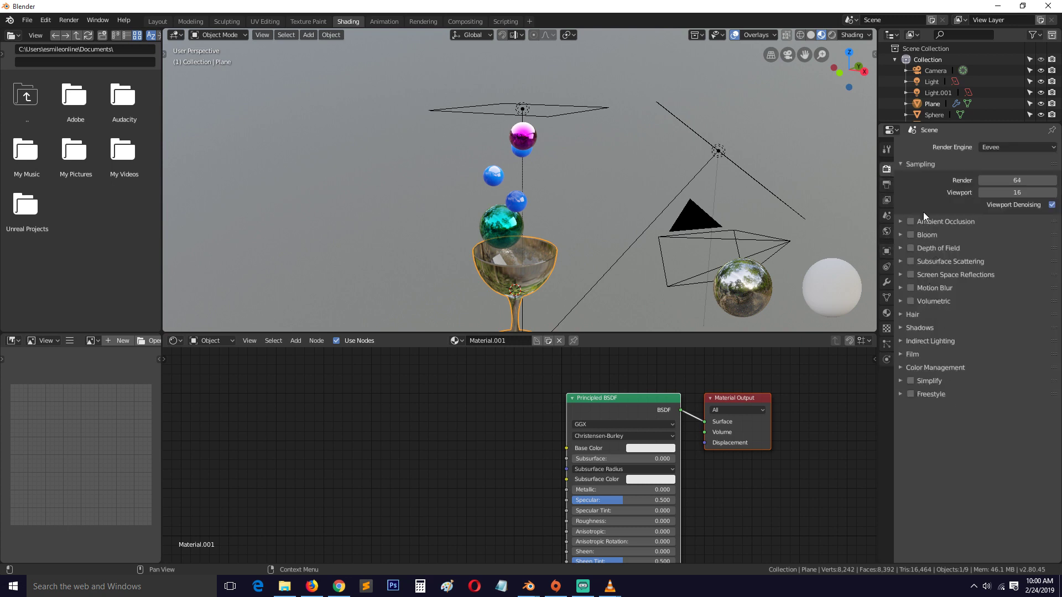
left_click(888, 189)
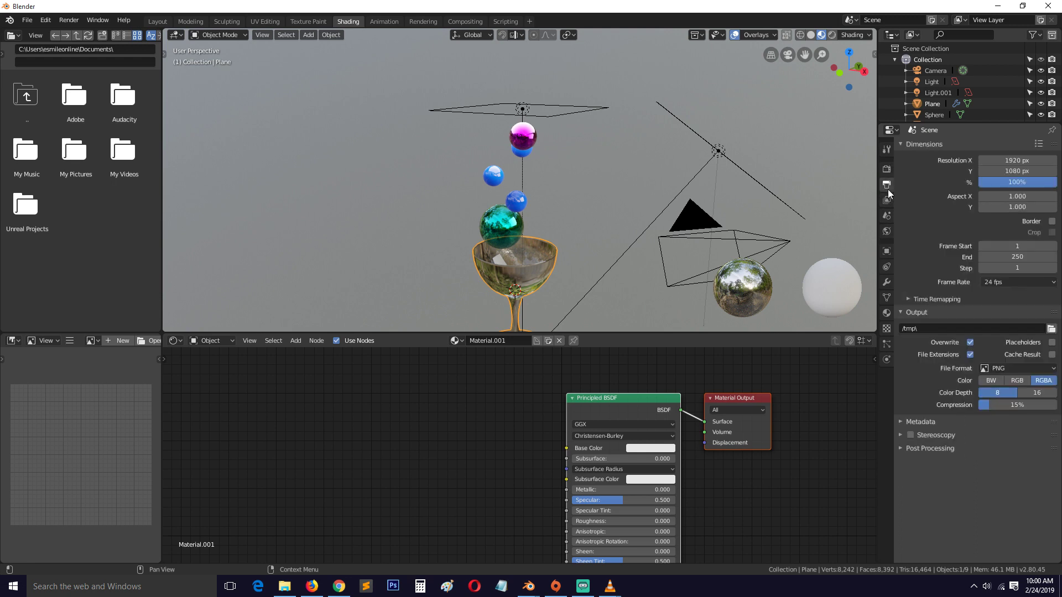
left_click(889, 202)
left_click(888, 218)
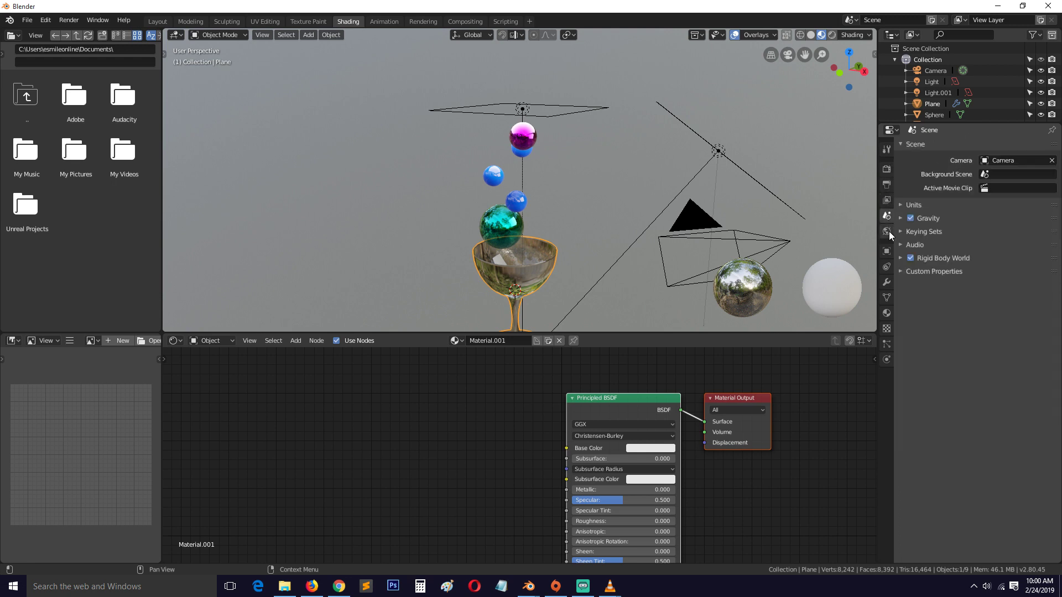
left_click(888, 186)
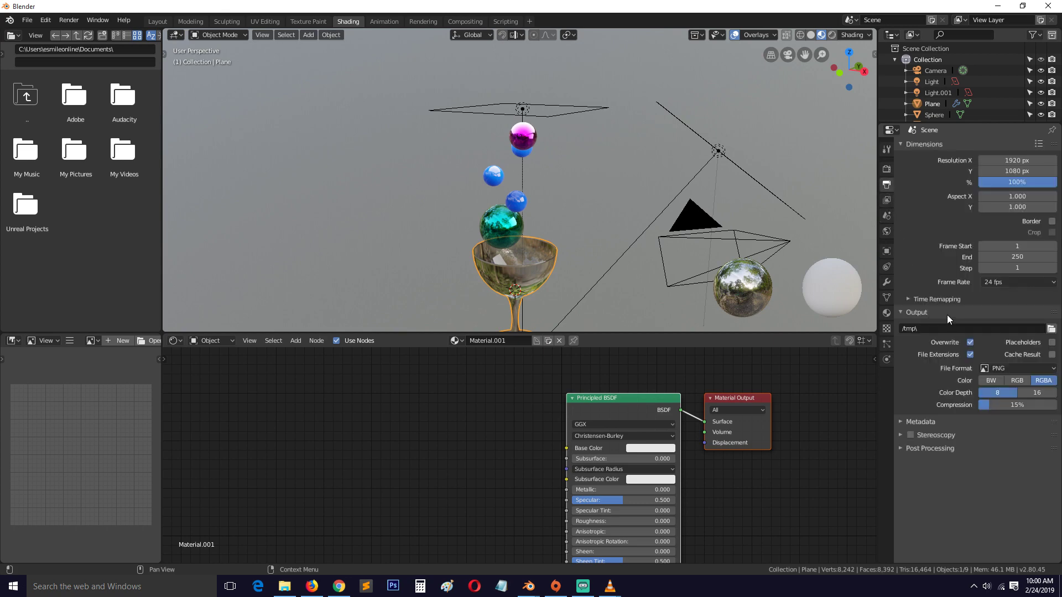
left_click(888, 201)
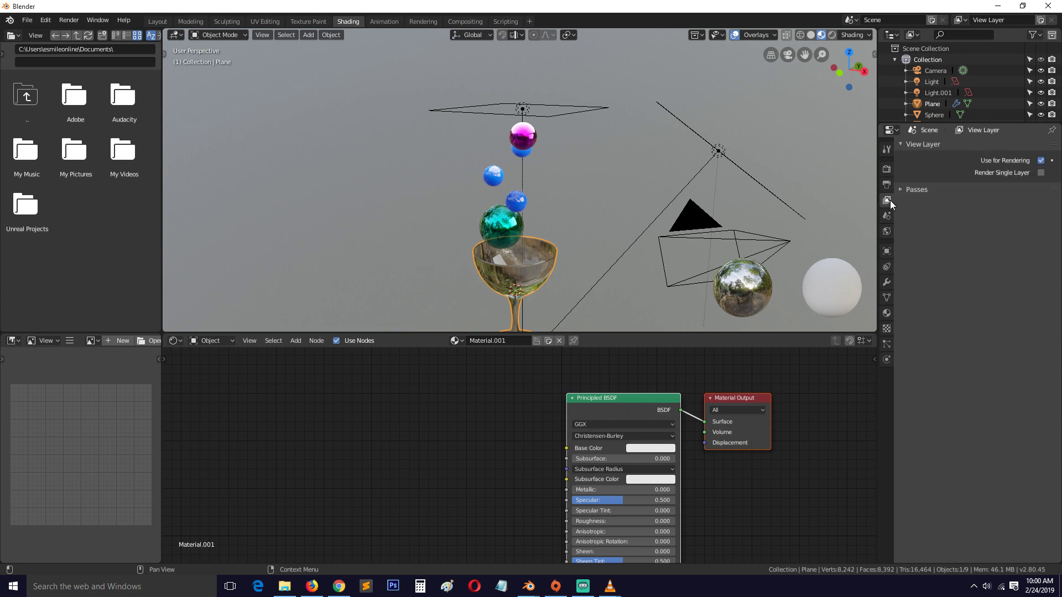
left_click(887, 217)
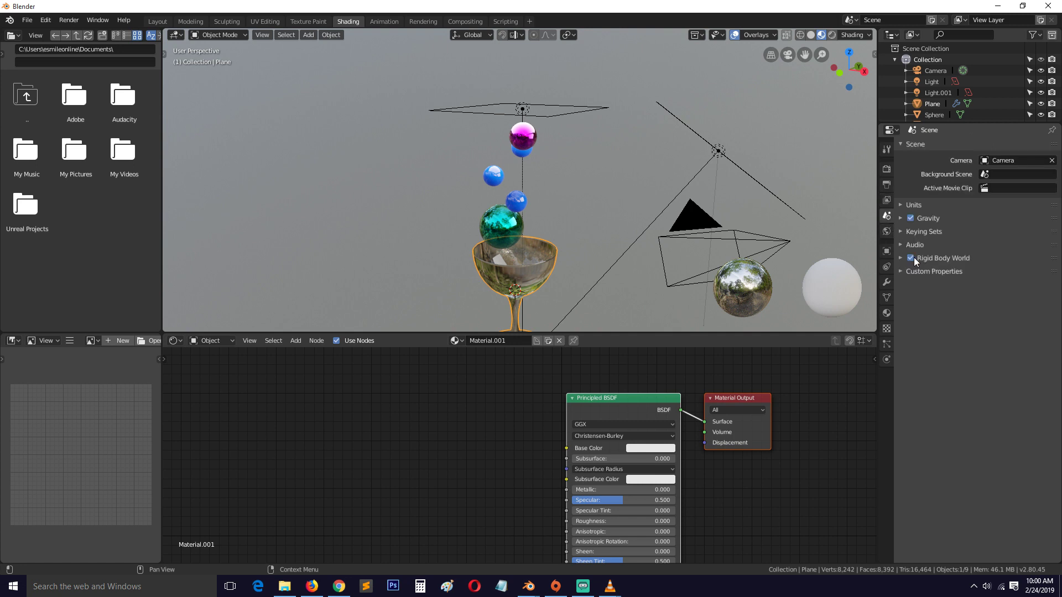
left_click(934, 260)
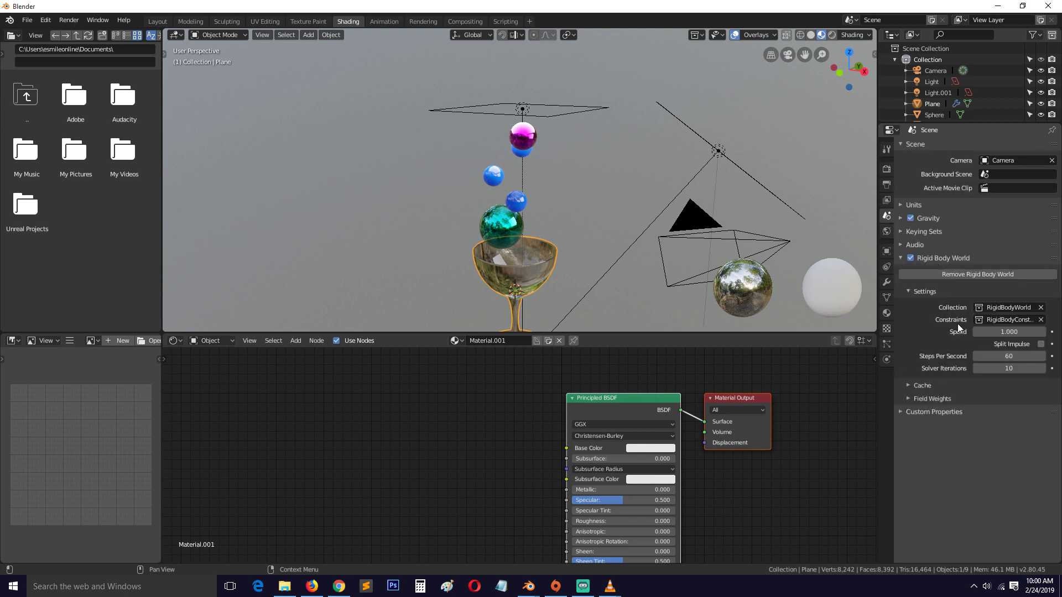
left_click(953, 385)
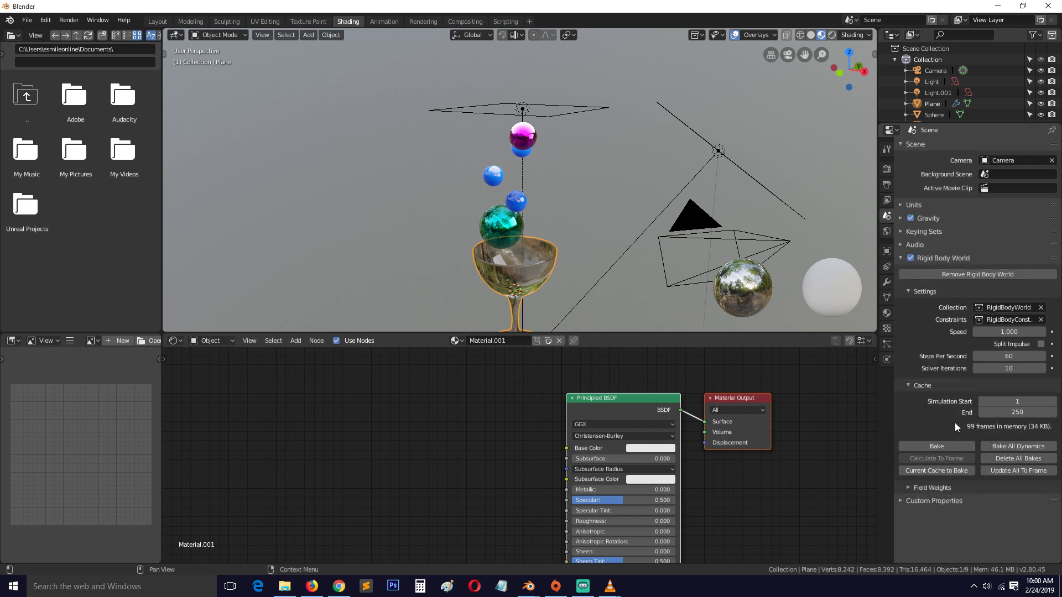
left_click(1015, 449)
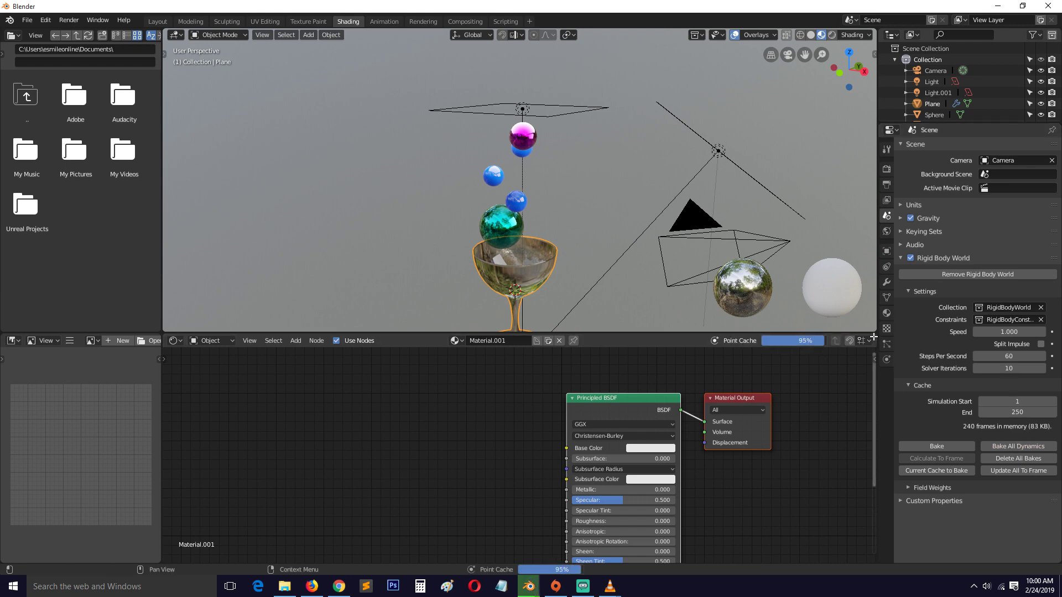
Split off a Timeline editor beneath the shader nodes, move to frame 37 and inspect the filled goblet up close
left_click_drag(873, 339, 874, 469)
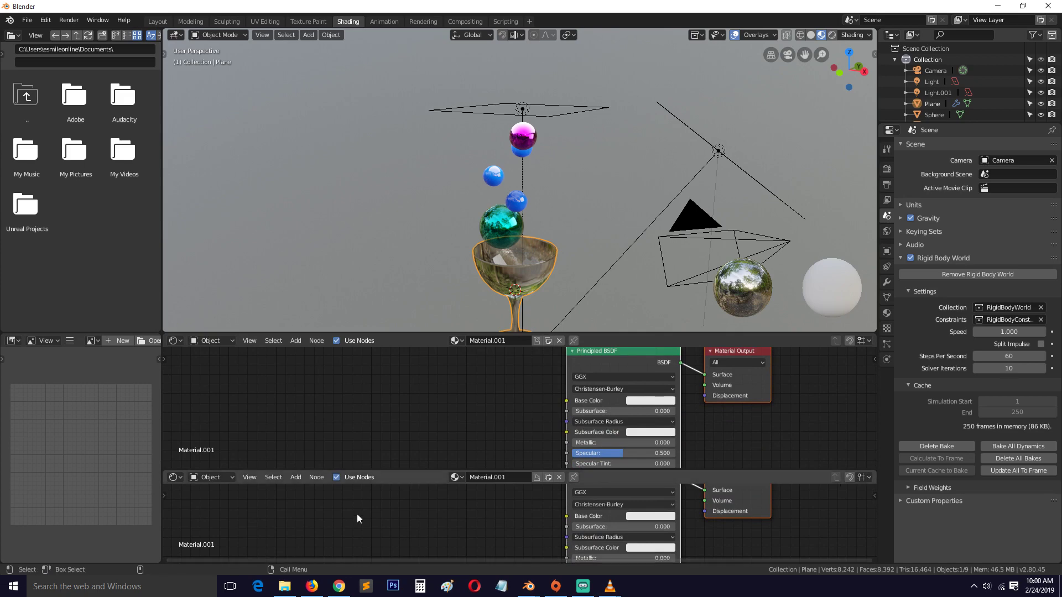
left_click(176, 478)
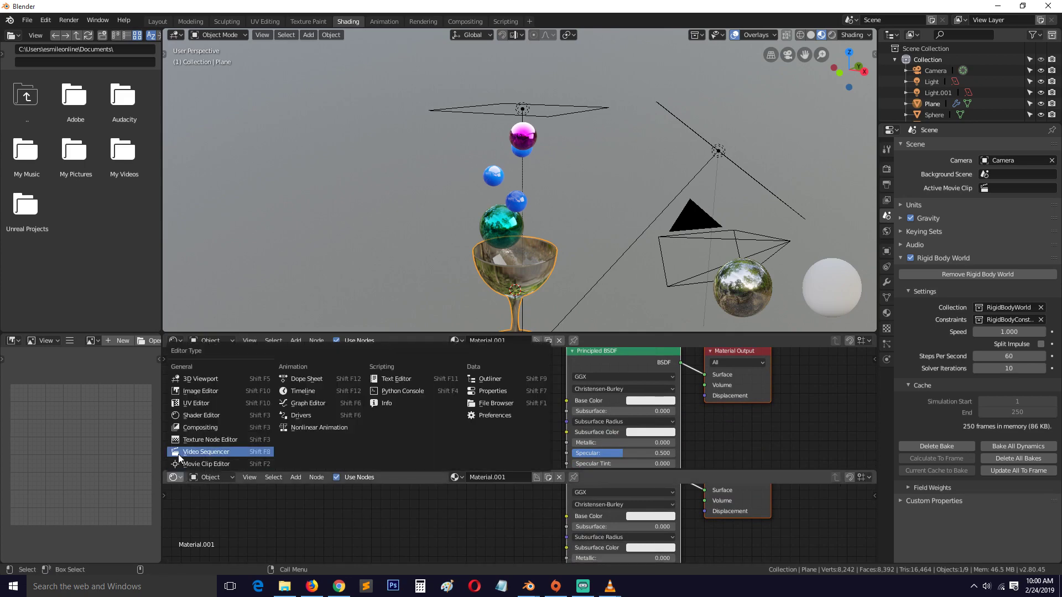
left_click(323, 390)
left_click_drag(330, 527, 375, 513)
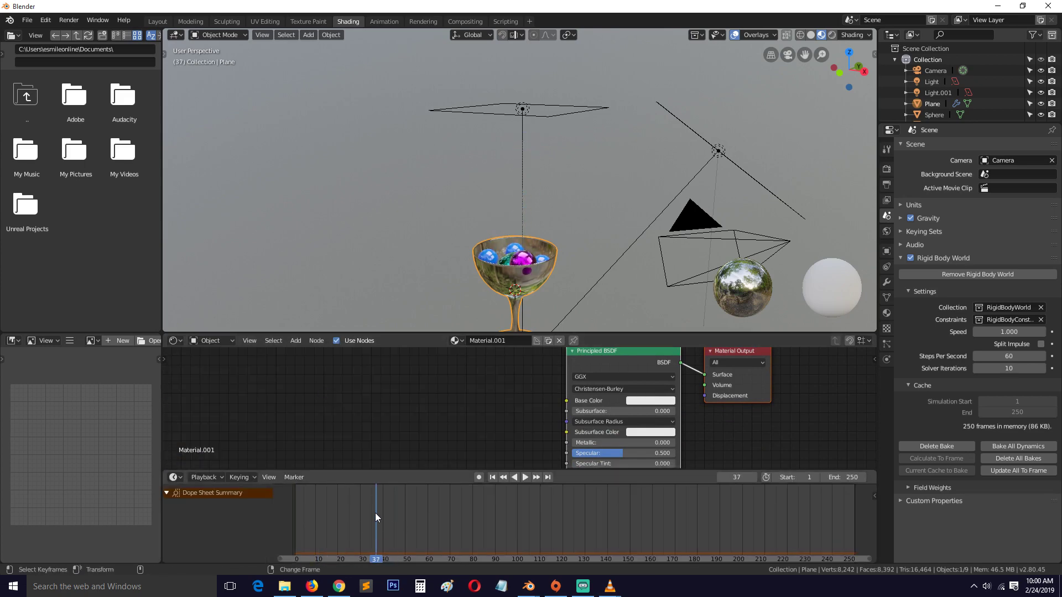
key("space")
key("KP_Decimal")
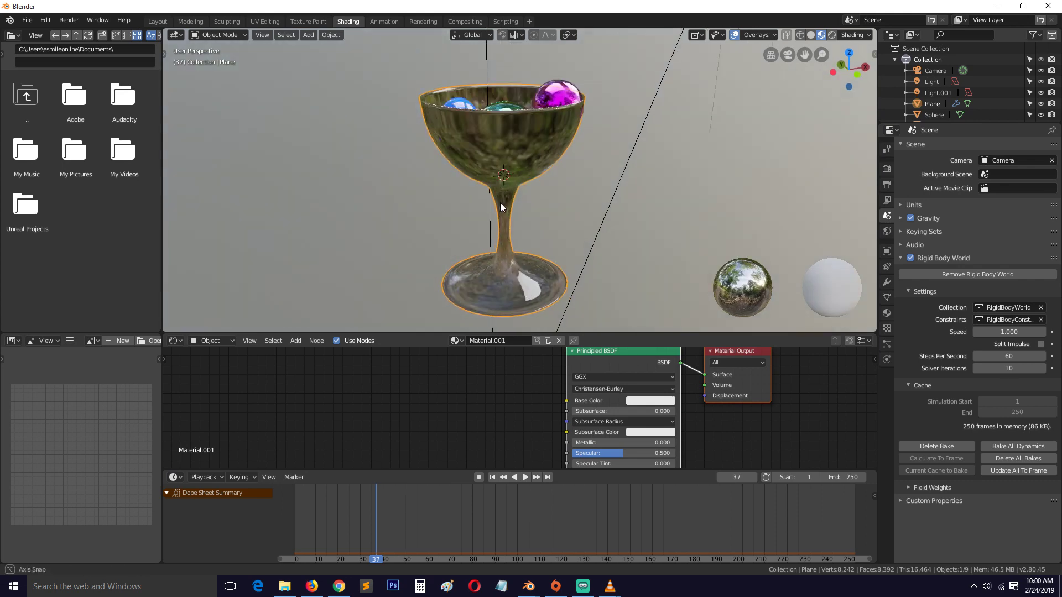
middle_click_drag(473, 184, 487, 218)
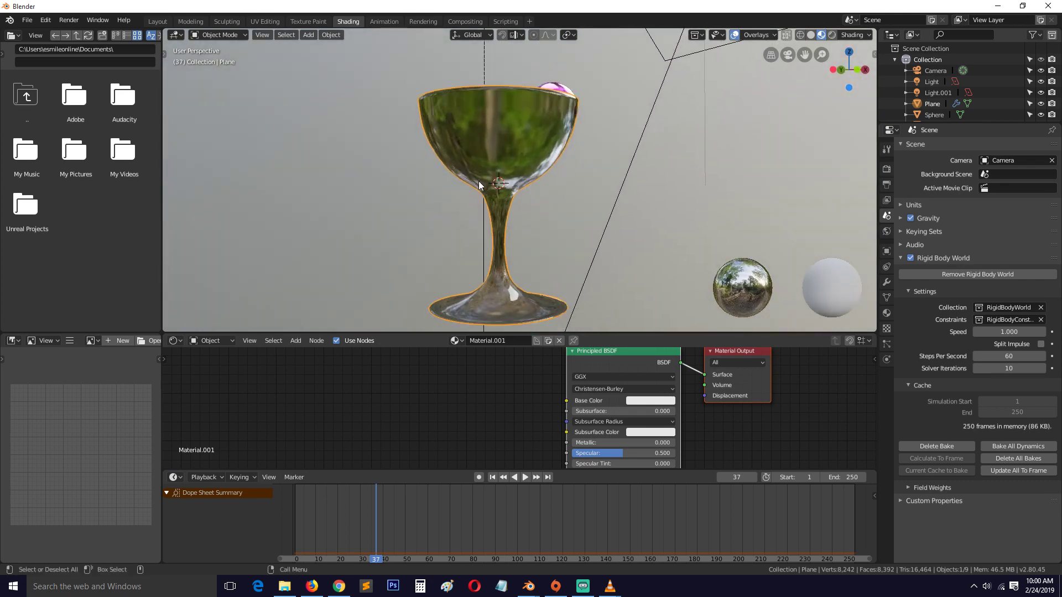
key("ctrl+s")
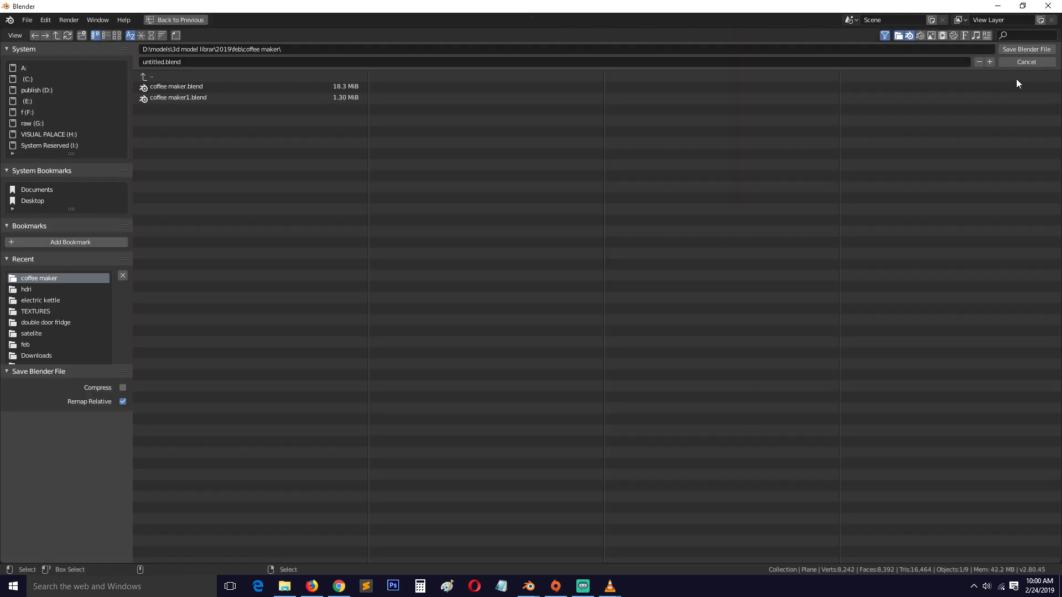
left_click(1026, 61)
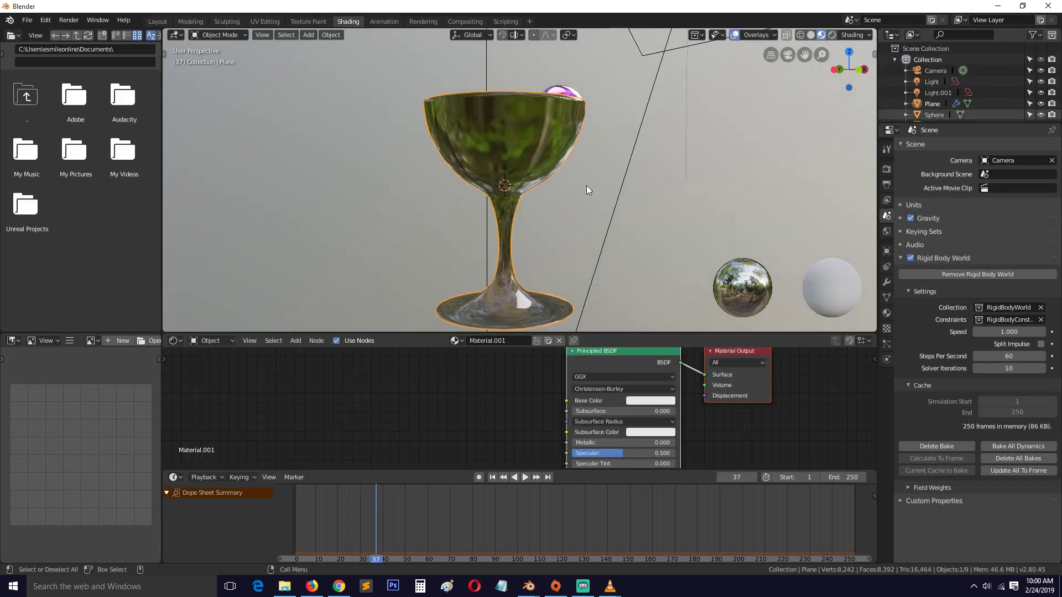
middle_click_drag(573, 167, 467, 162)
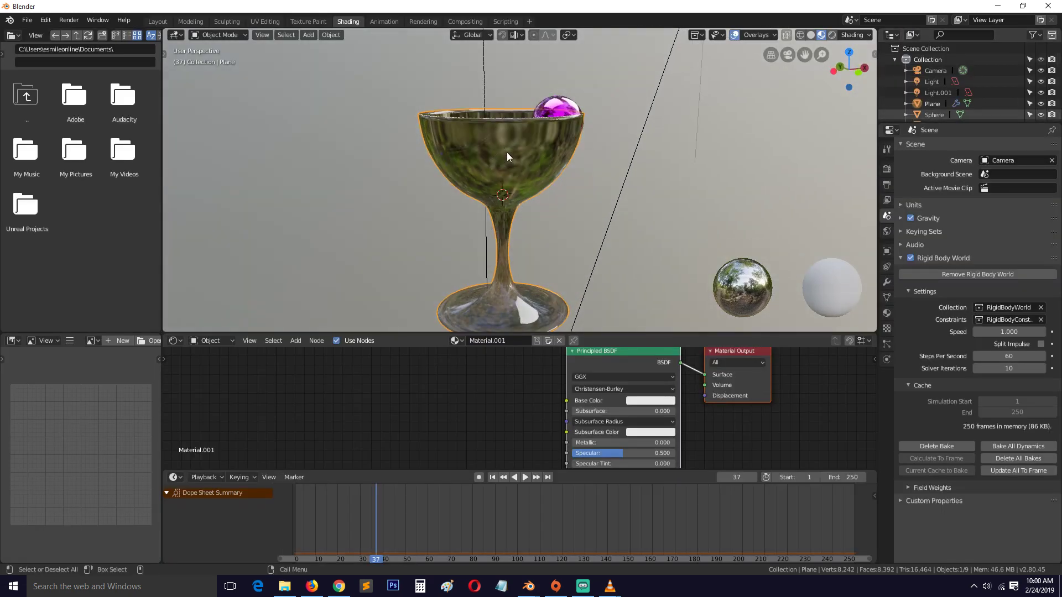
Enable Eevee's Screen Space Reflections and compare the goblet in material preview, rendered and solid shading
left_click(810, 35)
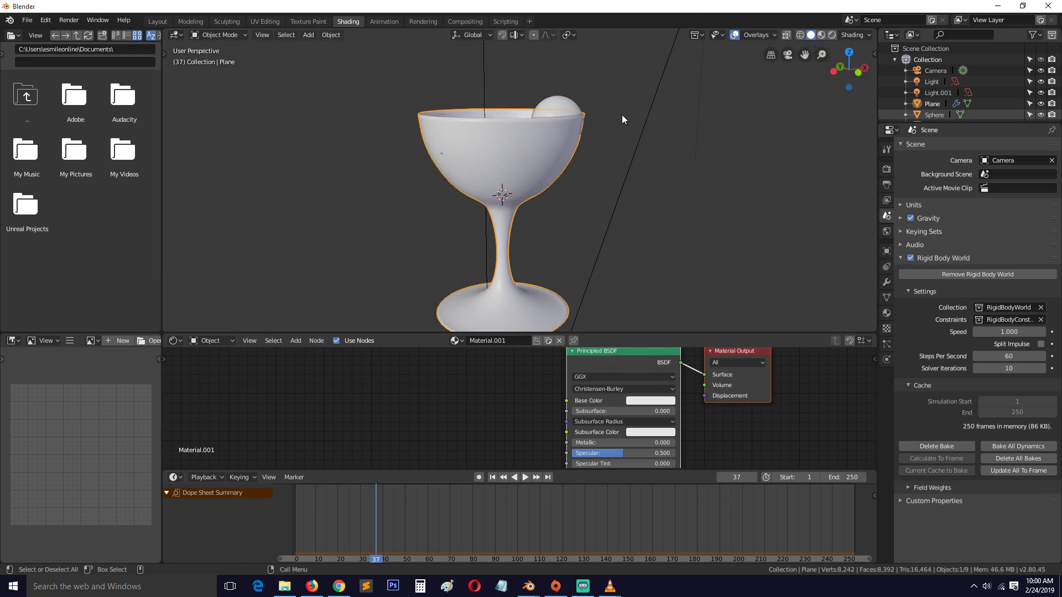
left_click(887, 169)
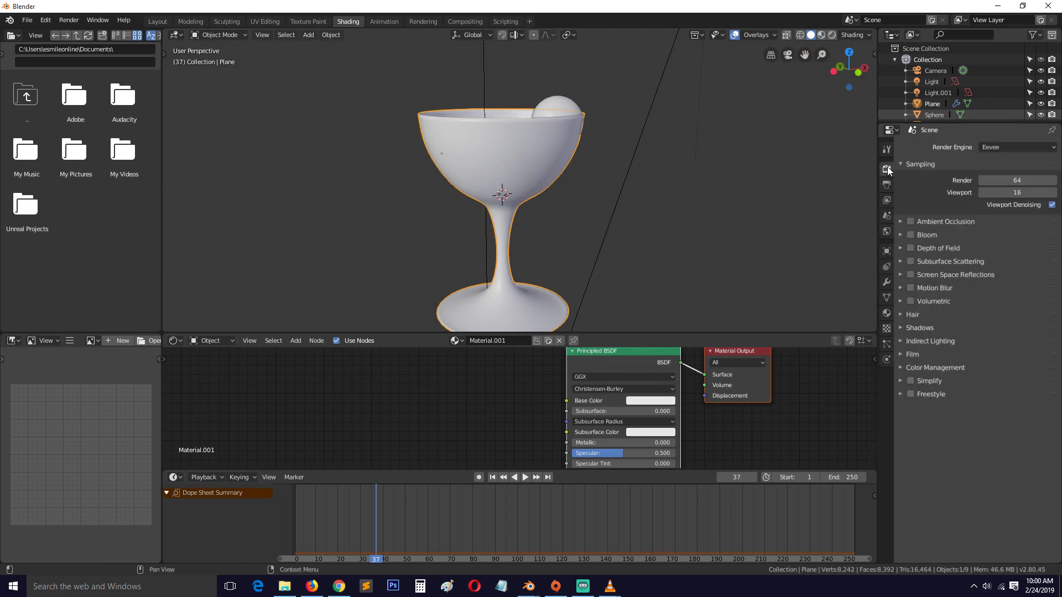
left_click(911, 274)
left_click(821, 35)
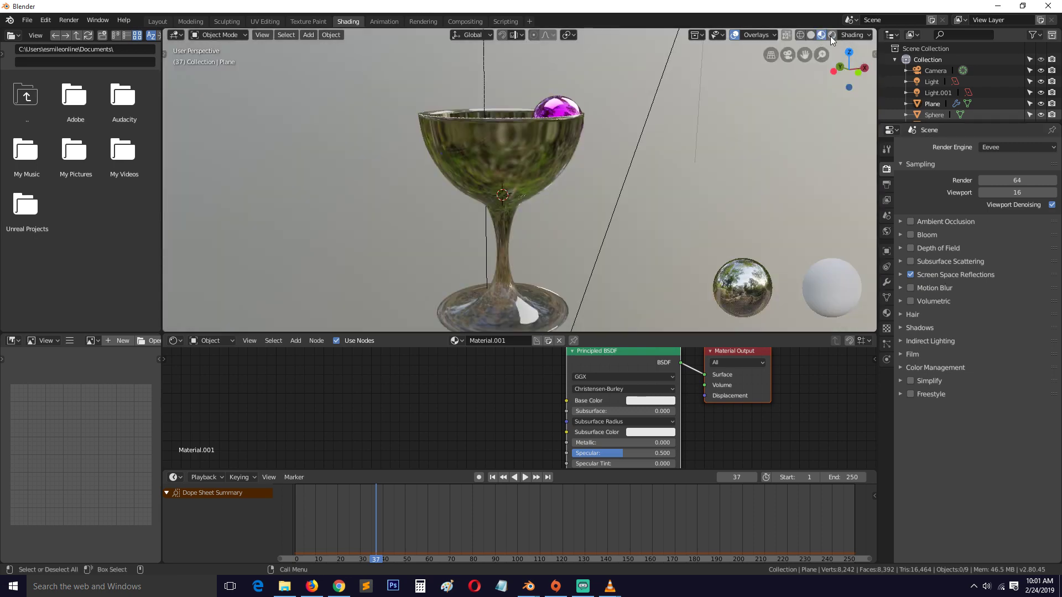
left_click(832, 36)
left_click(821, 35)
left_click(811, 35)
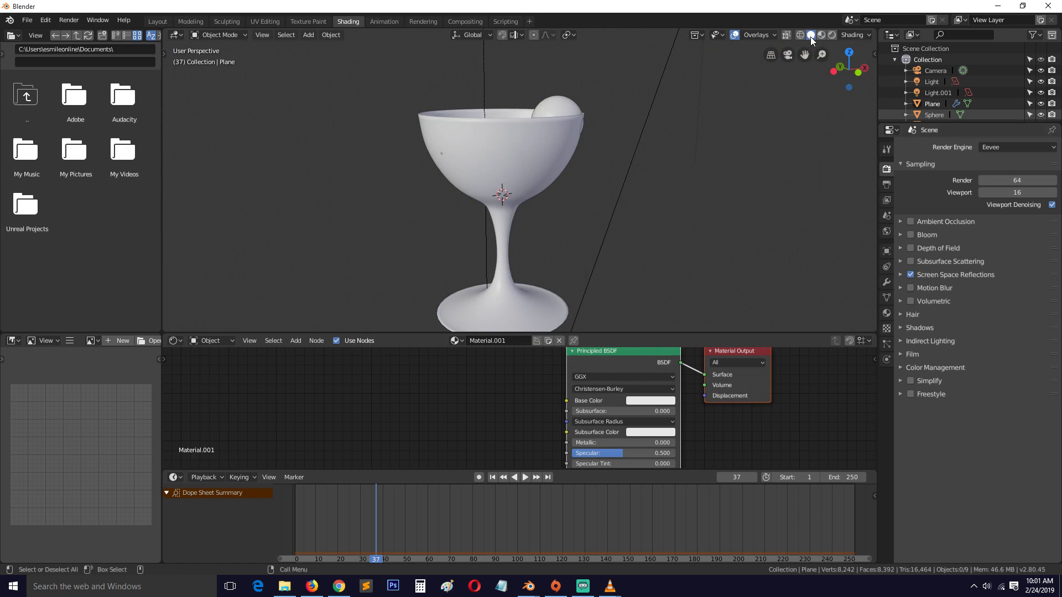
Enable Refraction for Screen Space Reflections and show the goblet in material preview shading
left_click(904, 273)
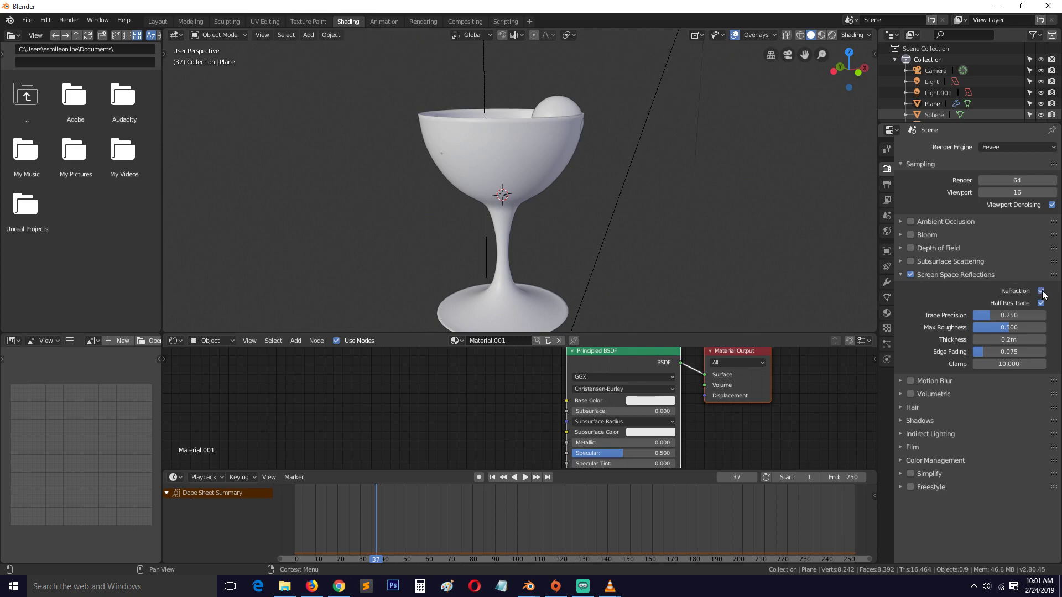
left_click(822, 36)
mouse_move(608, 166)
middle_mouse_down()
mouse_move(513, 190)
mouse_move(467, 171)
mouse_move(450, 137)
mouse_move(553, 157)
mouse_move(594, 183)
mouse_move(623, 177)
mouse_move(559, 177)
middle_mouse_up()
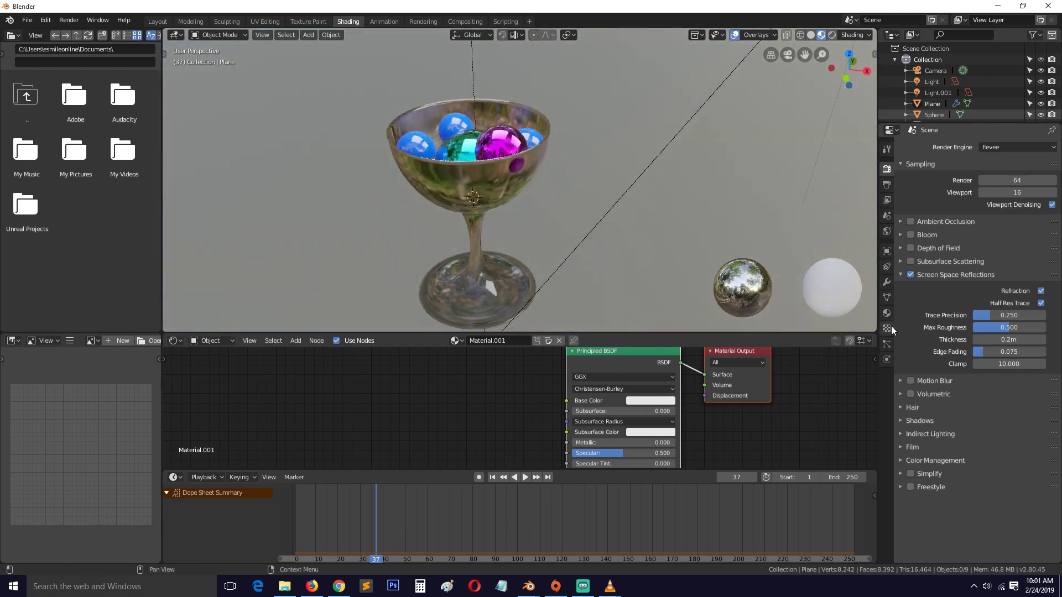
Turn Screen Space Reflections off and back on to compare the effect on the goblet
left_click(910, 274)
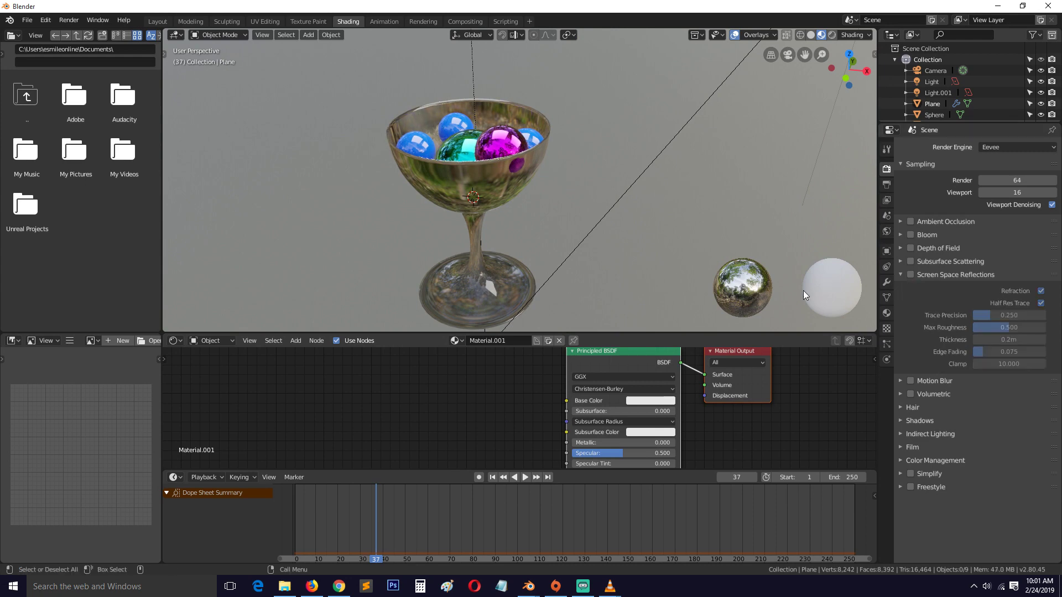
left_click(910, 274)
middle_click_drag(468, 155, 468, 163)
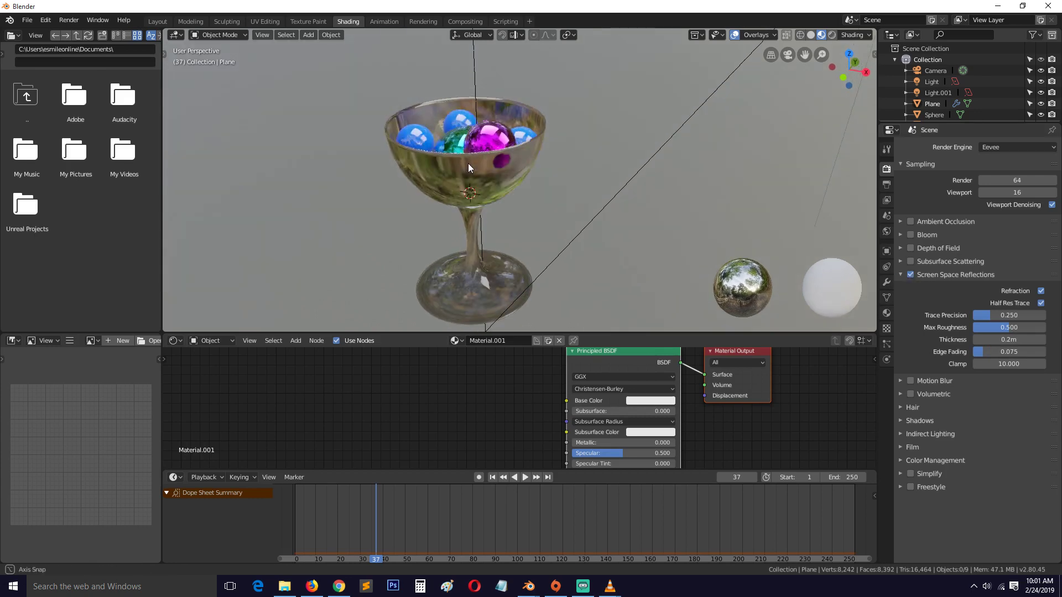
left_click(901, 274)
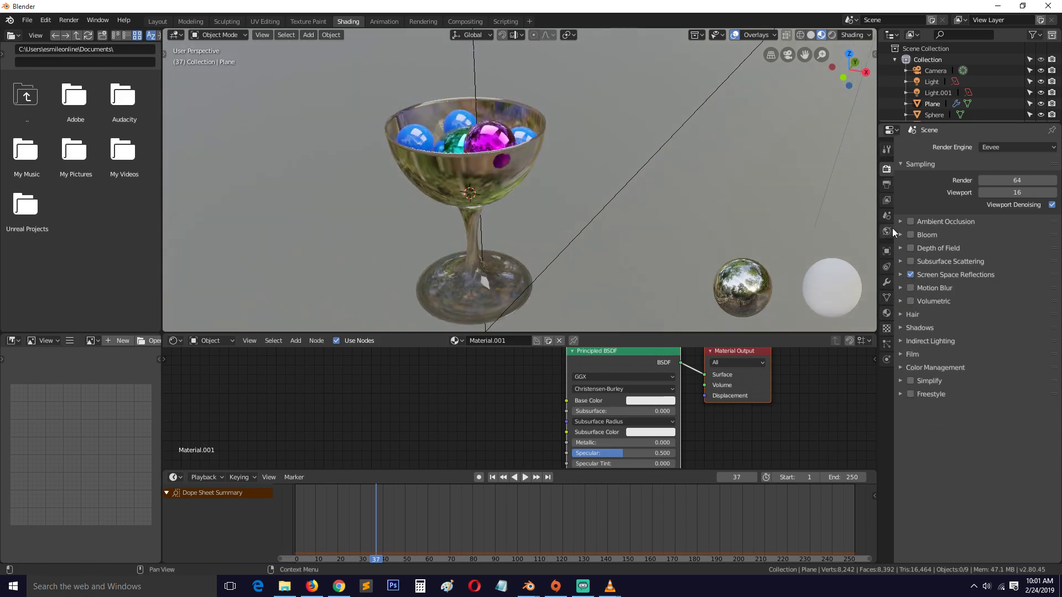
left_click(933, 277)
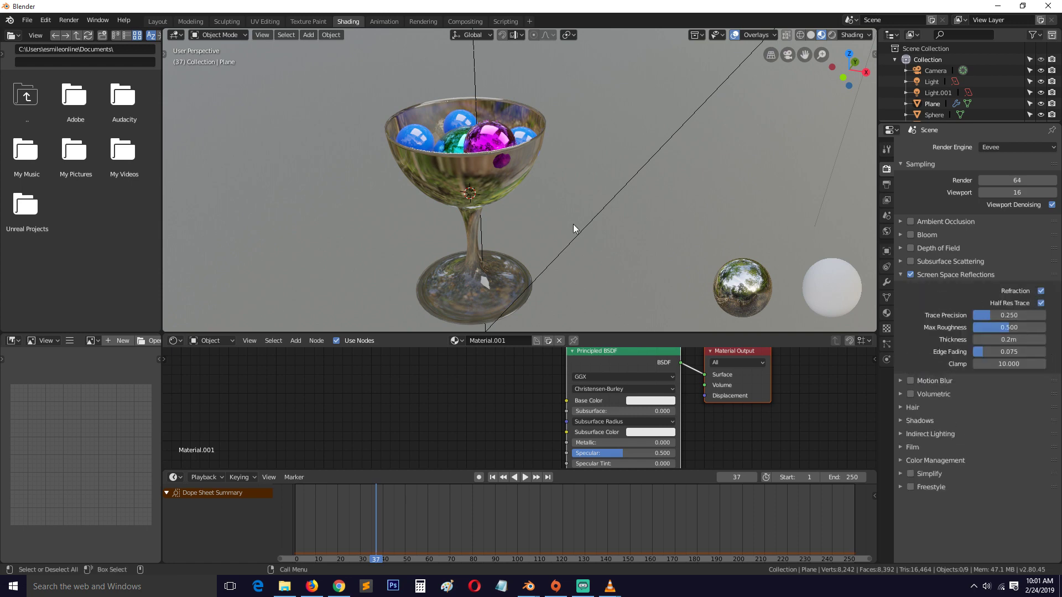
Select the goblet and open its material settings, collapsing the Surface section
left_click(474, 224)
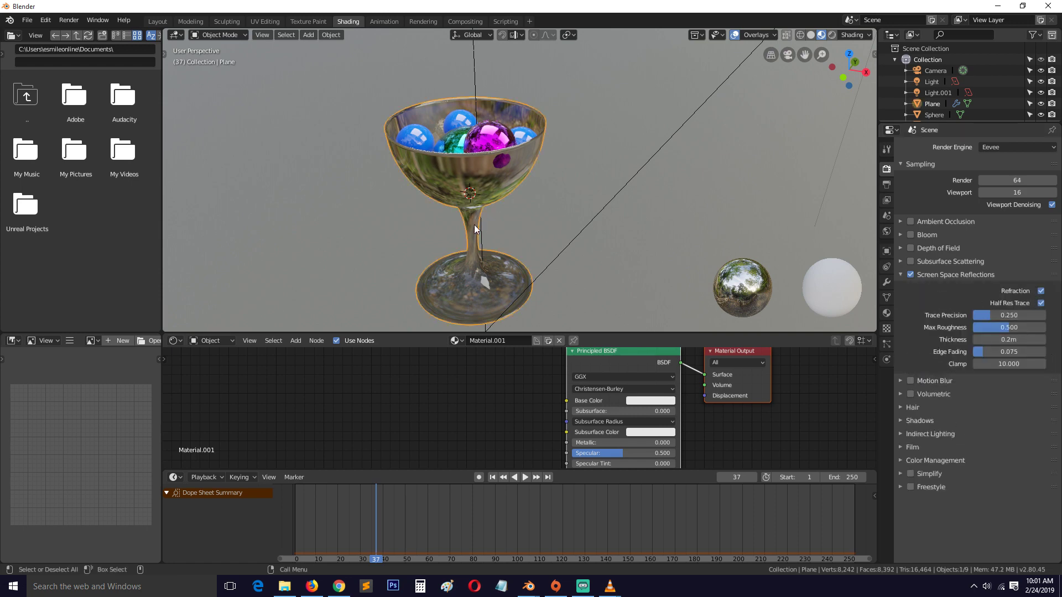
left_click(887, 313)
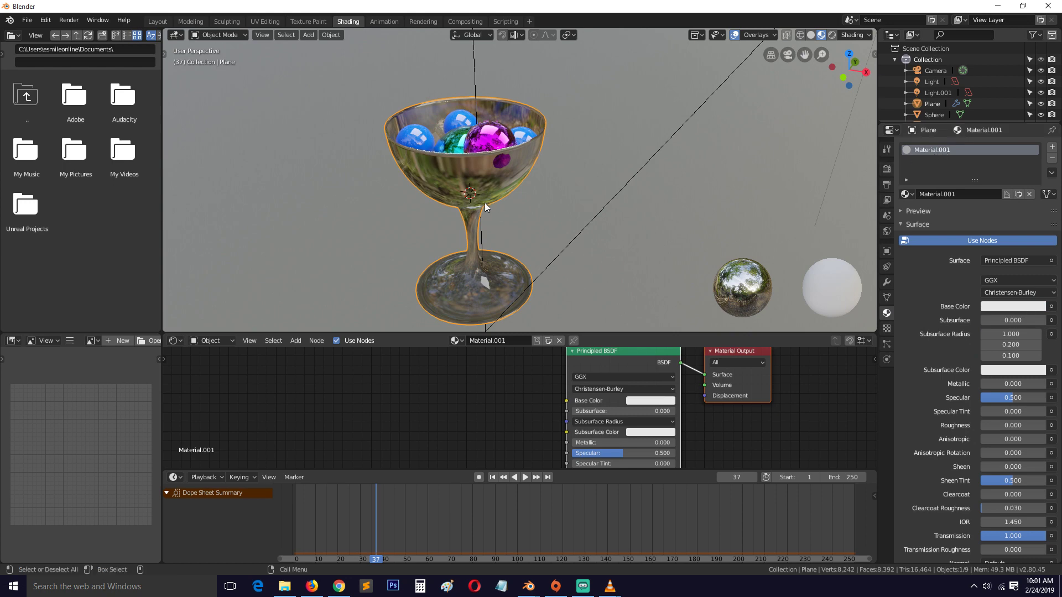
left_click(899, 224)
Save the project as 12.blend in the feb folder
key("ctrl+shift+s")
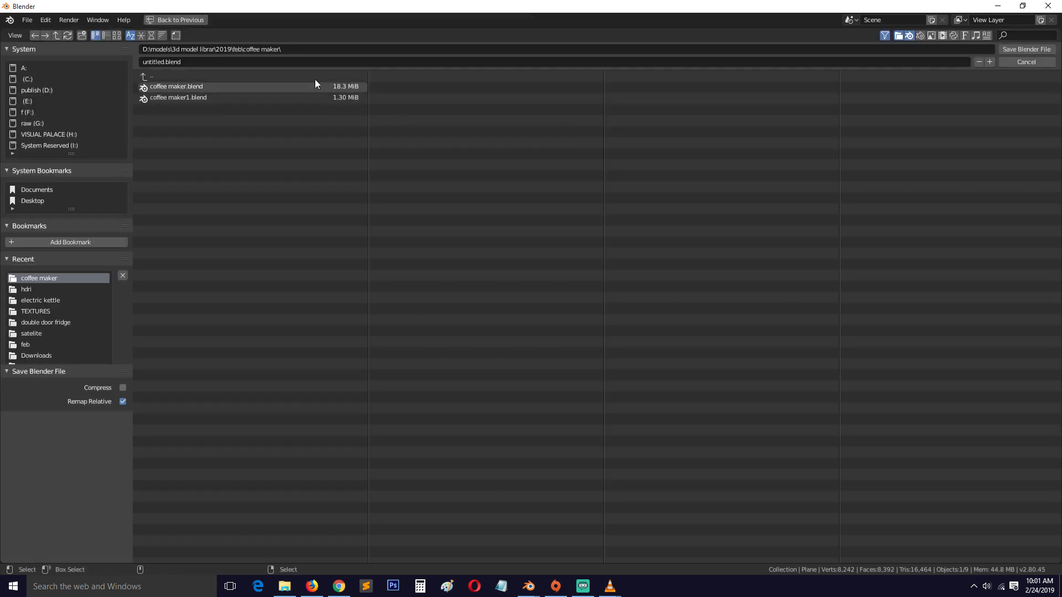
left_click(153, 75)
left_click(243, 63)
type("1")
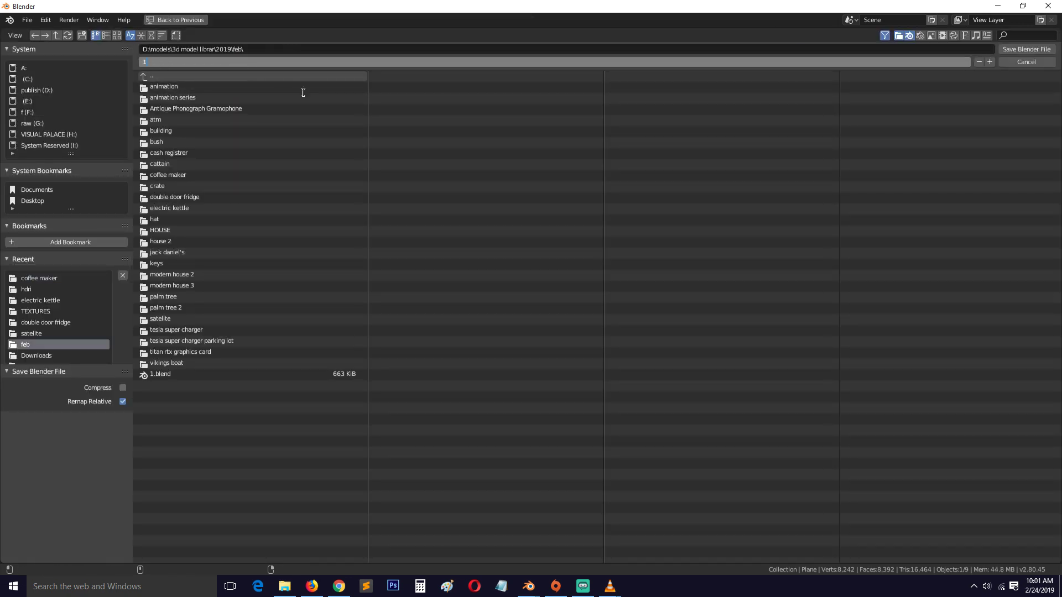
type("2.blend")
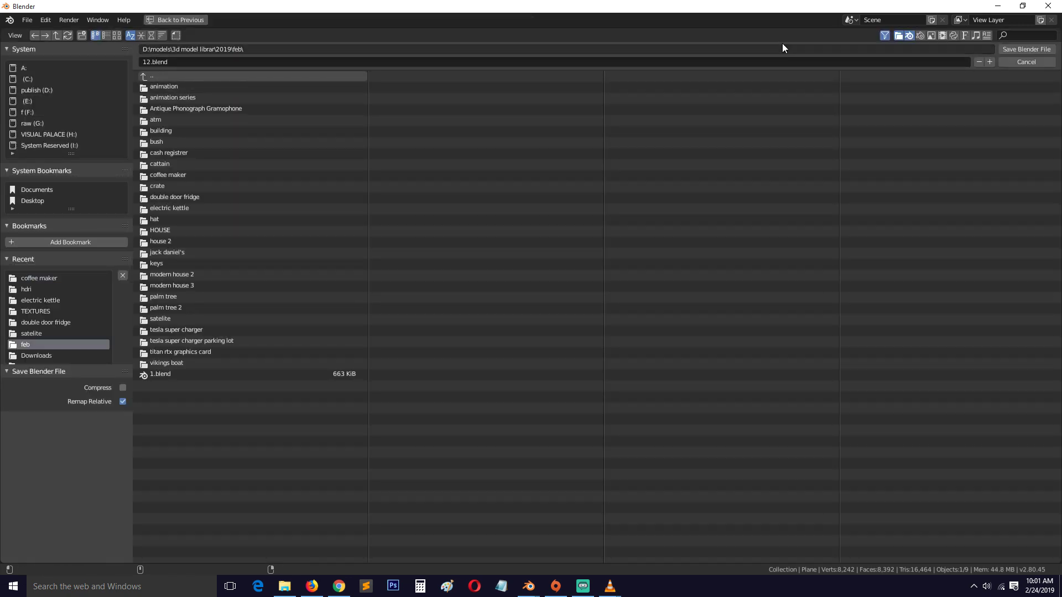
left_click(1028, 49)
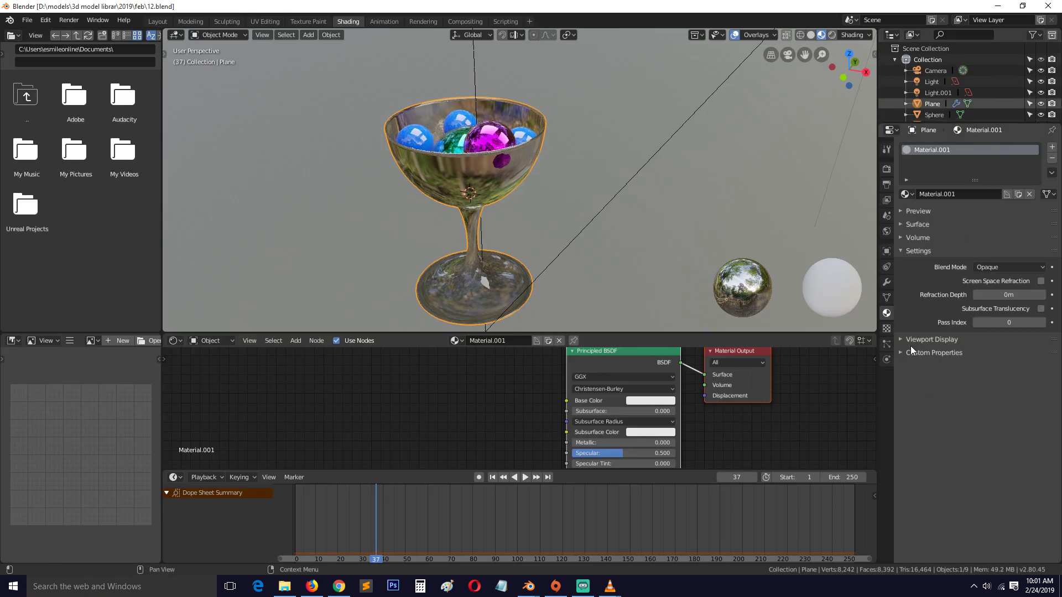
Try the Additive blend mode on the goblet's material and view the glass from another angle
left_click(990, 268)
left_click(994, 269)
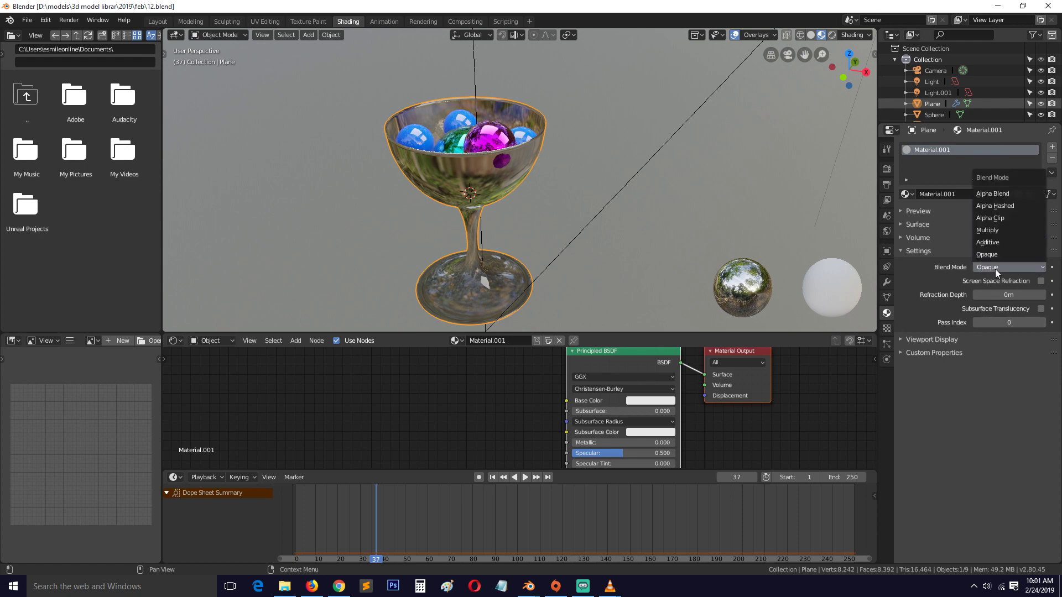
left_click(998, 237)
mouse_move(531, 182)
middle_mouse_down()
mouse_move(464, 155)
mouse_move(529, 181)
mouse_move(575, 165)
mouse_move(506, 182)
mouse_move(513, 176)
mouse_move(472, 156)
mouse_move(472, 180)
mouse_move(458, 182)
mouse_move(472, 185)
middle_mouse_up()
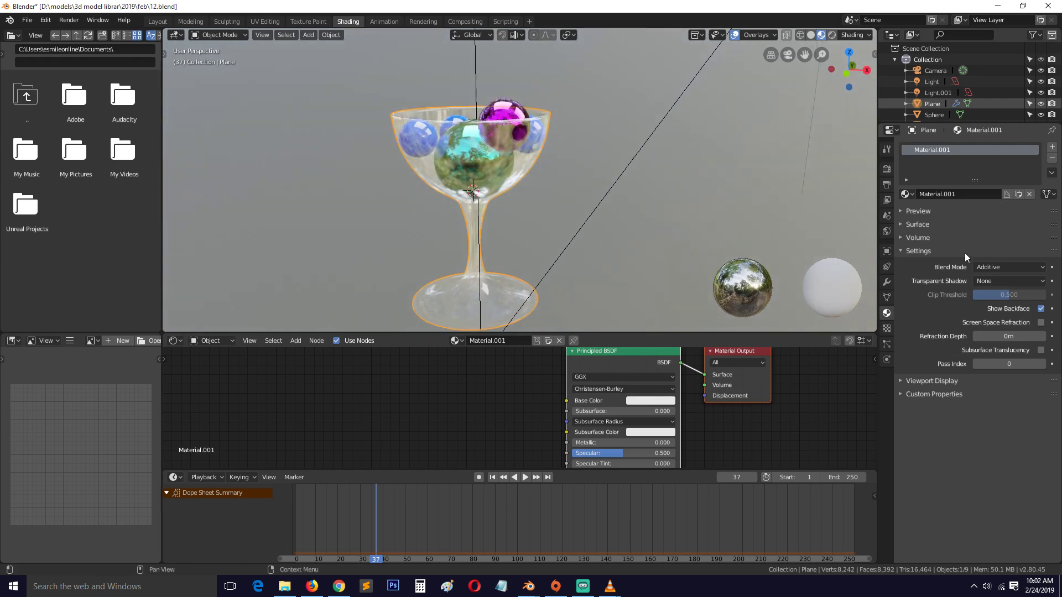
Set the goblet material's blend mode to Alpha Blend and save the file
left_click(1016, 269)
left_click(1019, 194)
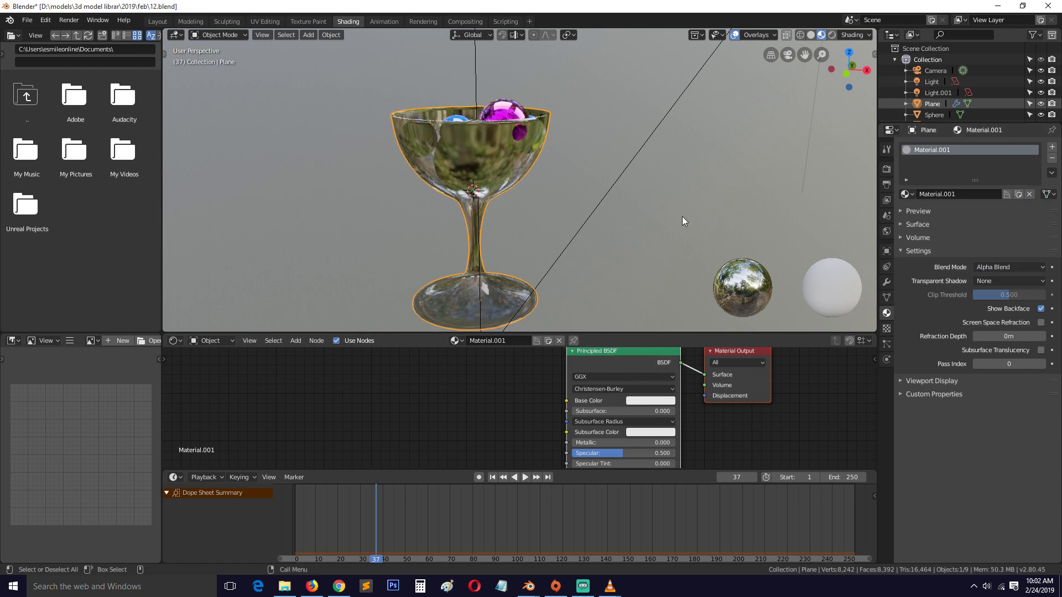
middle_click_drag(682, 217, 430, 139)
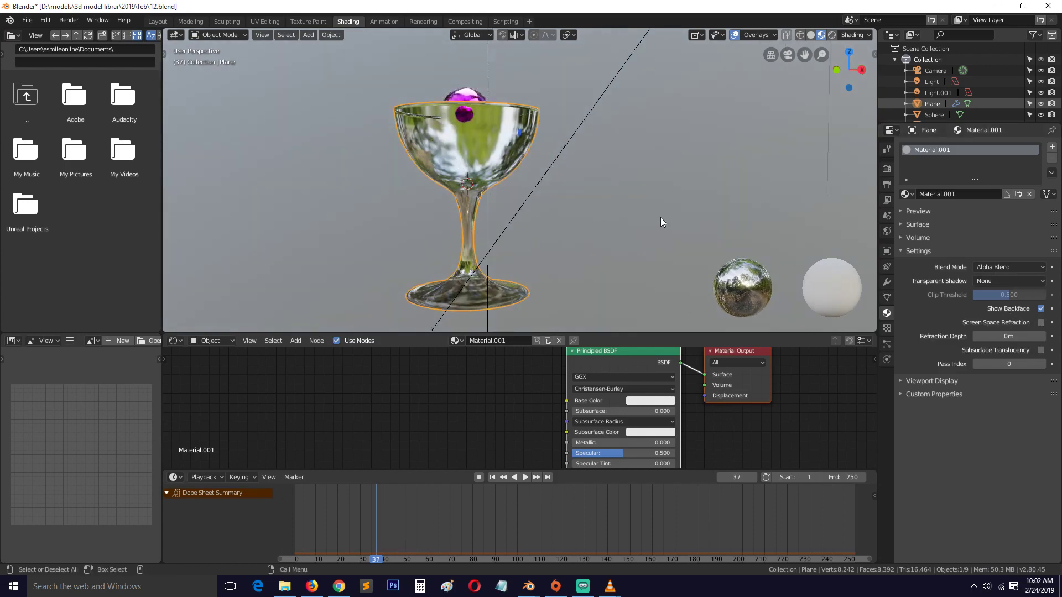
key("ctrl+s")
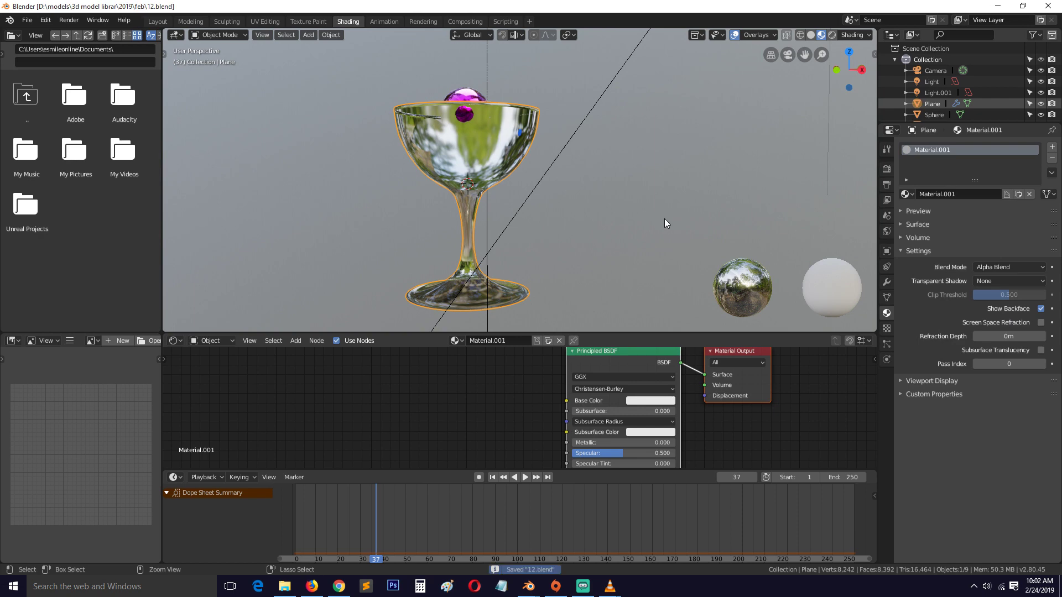
Enable Screen Space Refraction for the goblet's material, deselect the goblet and inspect the spheres through the glass up close
left_click(1041, 322)
left_click(625, 182)
middle_click_drag(578, 187, 496, 195)
scroll(497, 194, "up", 6)
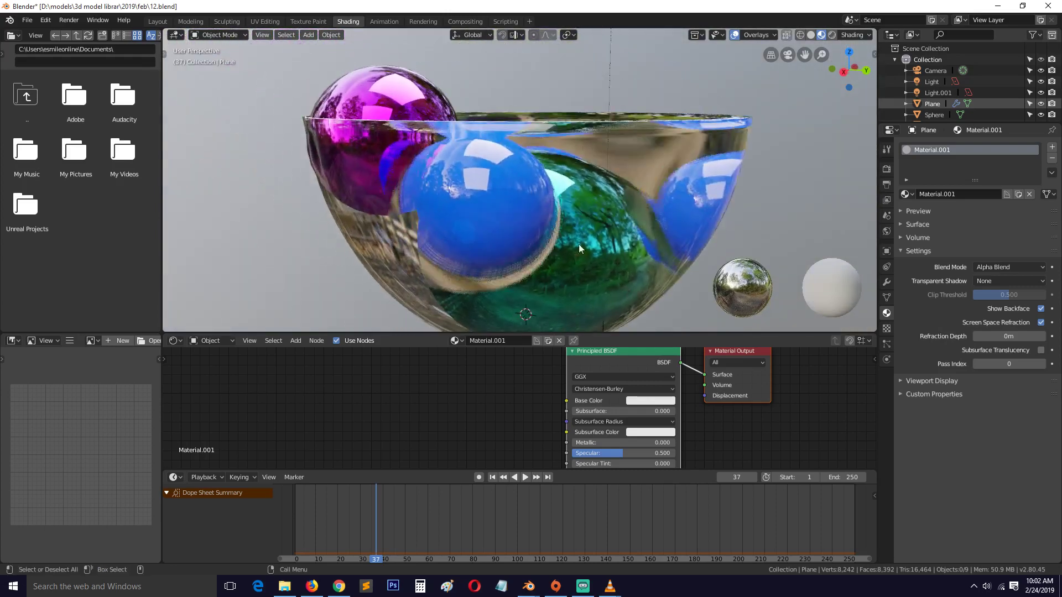
scroll(397, 157, "up", 2)
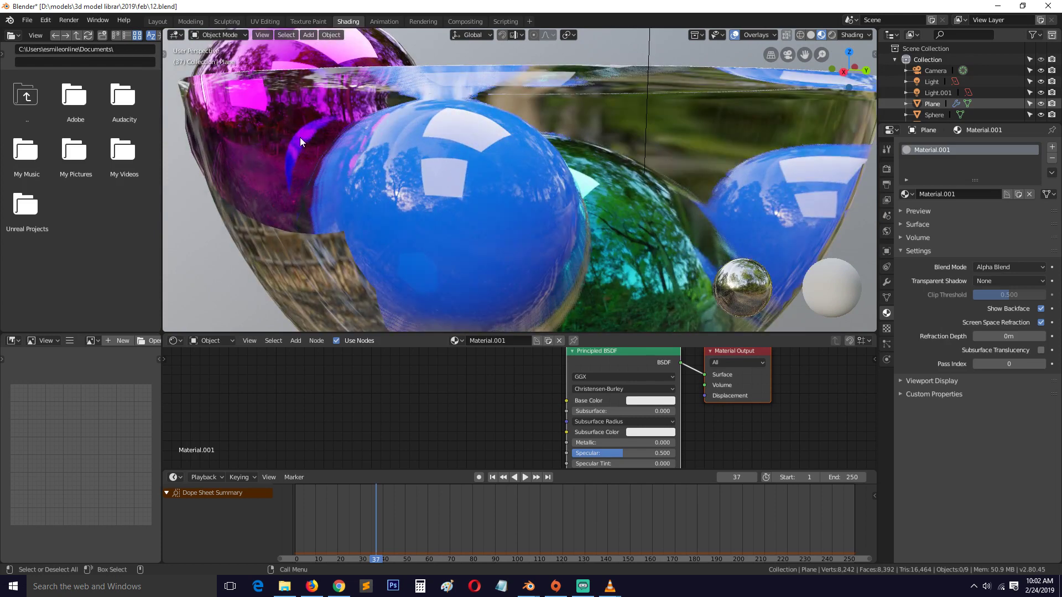
middle_click_drag(307, 136, 319, 139)
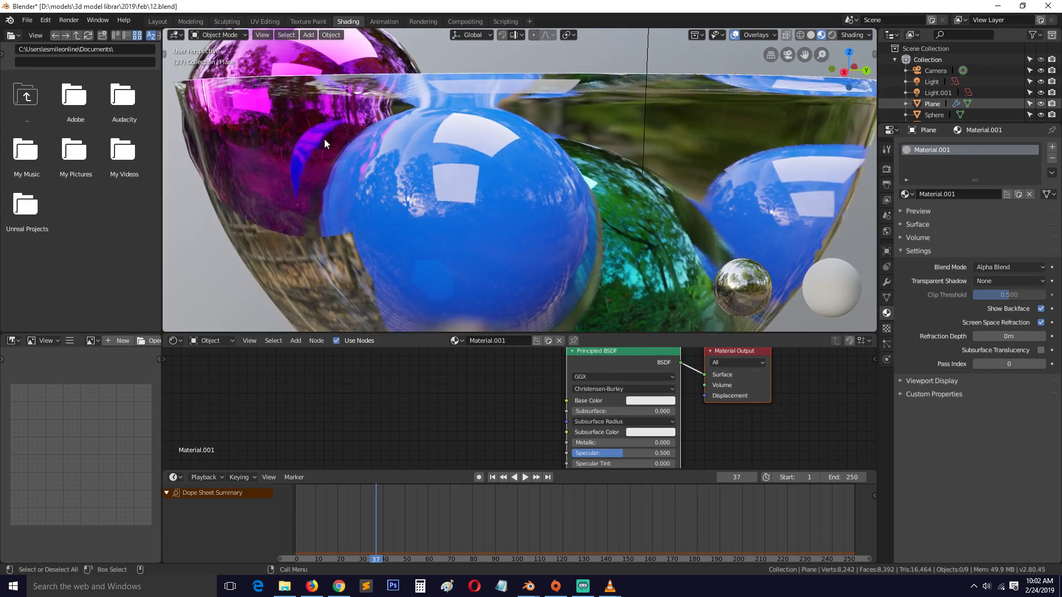
middle_click_drag(318, 144, 378, 196)
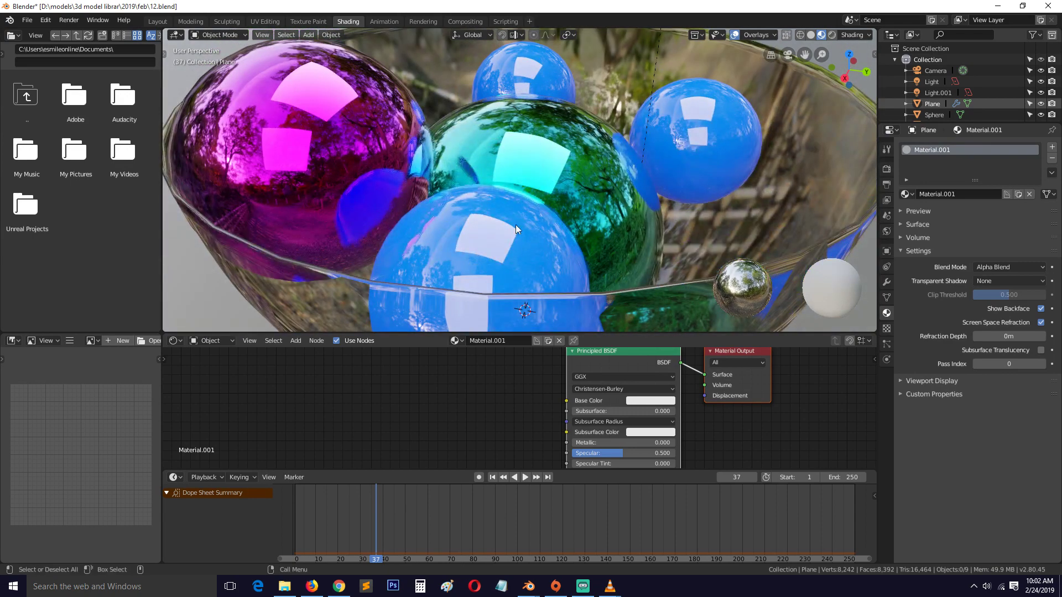
In the Screen Space Reflections settings, set Trace Precision to 1.000 and Edge Fading to 0.115, and disable Half Res Trace
left_click(881, 168)
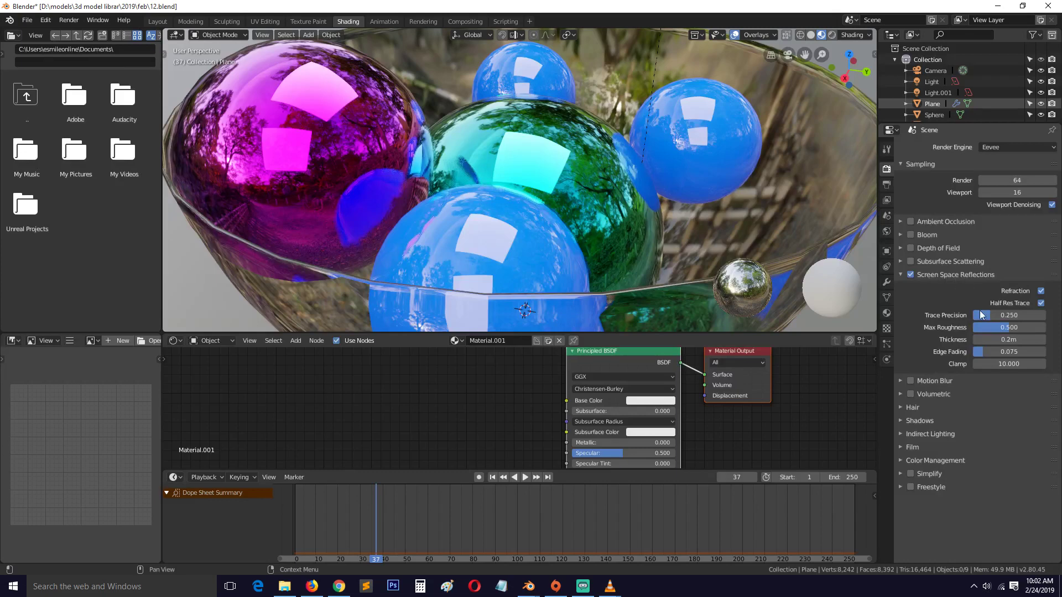
mouse_move(992, 317)
left_mouse_down()
mouse_move(1046, 315)
mouse_move(973, 327)
mouse_move(974, 351)
mouse_move(1005, 351)
mouse_move(988, 351)
left_mouse_up()
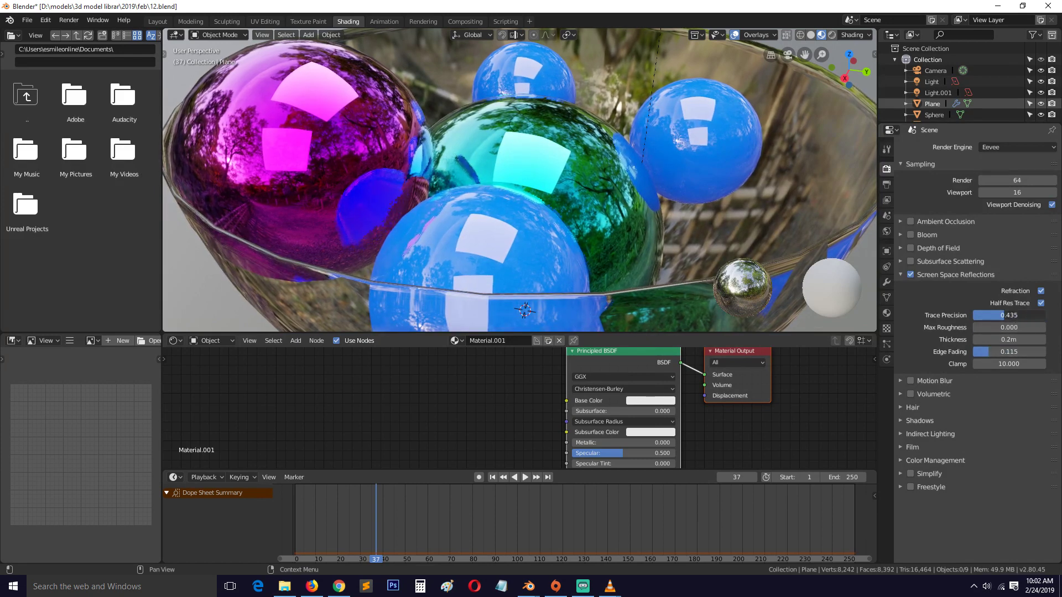
left_click(1041, 304)
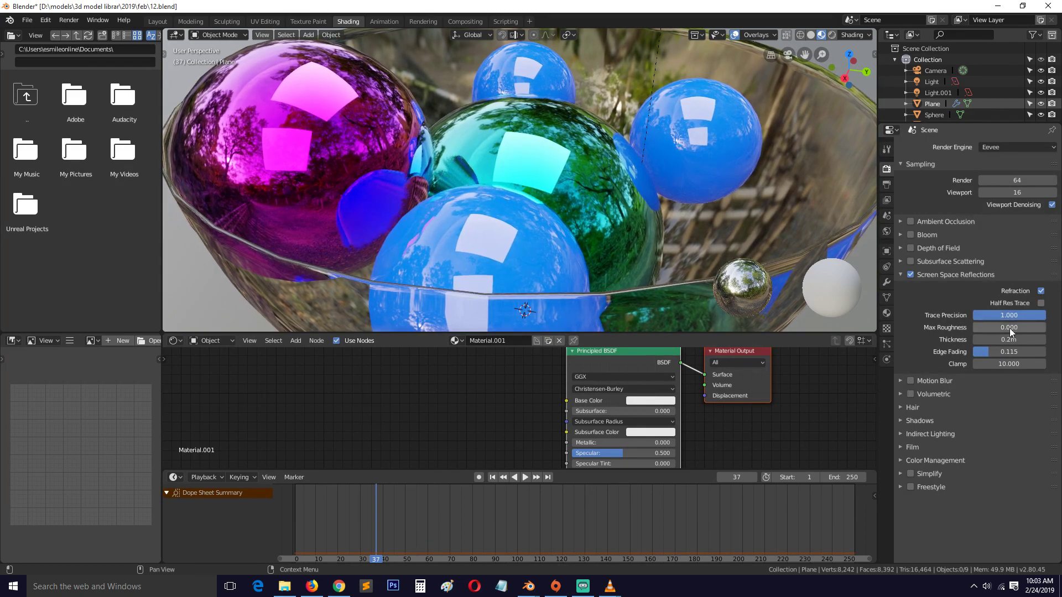
Set the Screen Space Reflections Max Roughness to 0.492 and Thickness to 0.07 m
mouse_move(1010, 328)
left_mouse_down()
mouse_move(1041, 328)
mouse_move(1009, 328)
mouse_move(1040, 340)
mouse_move(1017, 340)
left_mouse_up()
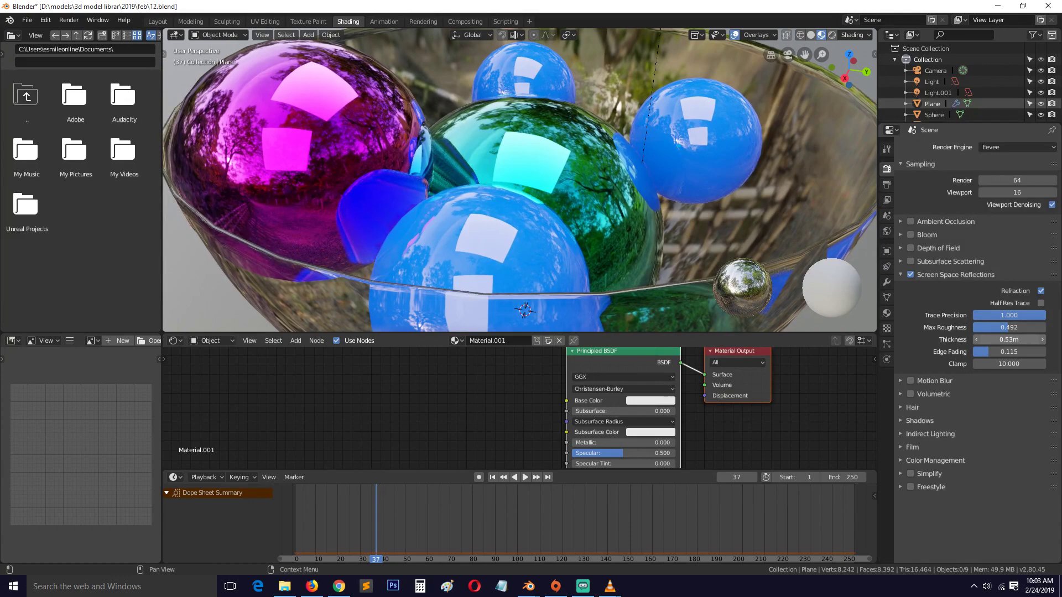
middle_click_drag(354, 166, 524, 165)
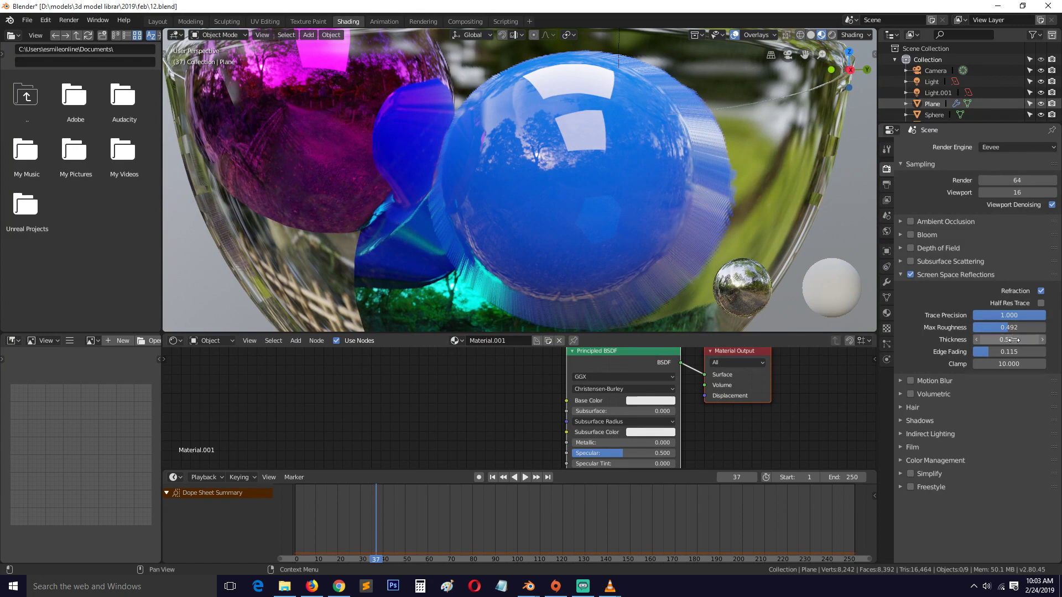
left_click_drag(1008, 339, 974, 340)
Add a Reflection Cubemap light probe at the goblet in top view and scale it so it surrounds the goblet
scroll(460, 163, "down", 8)
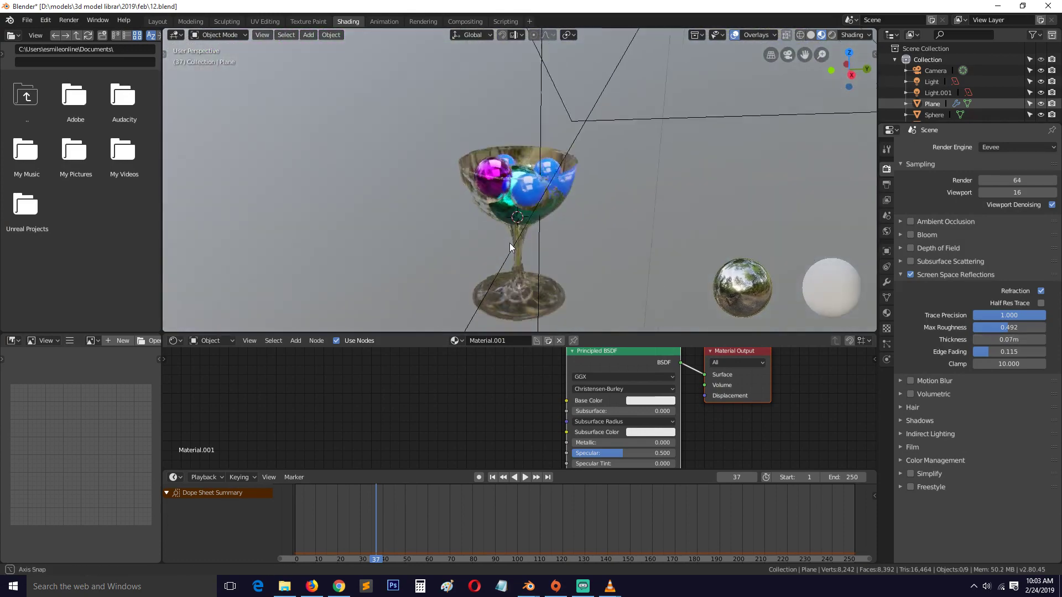
middle_click_drag(510, 243, 469, 184, "shift")
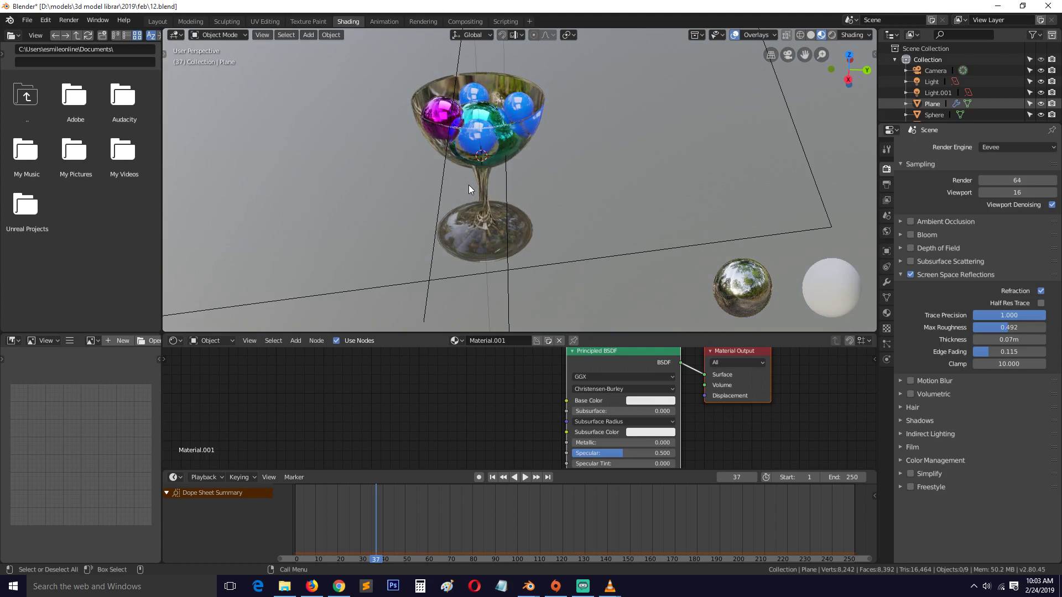
key("KP_7")
key("shift+a")
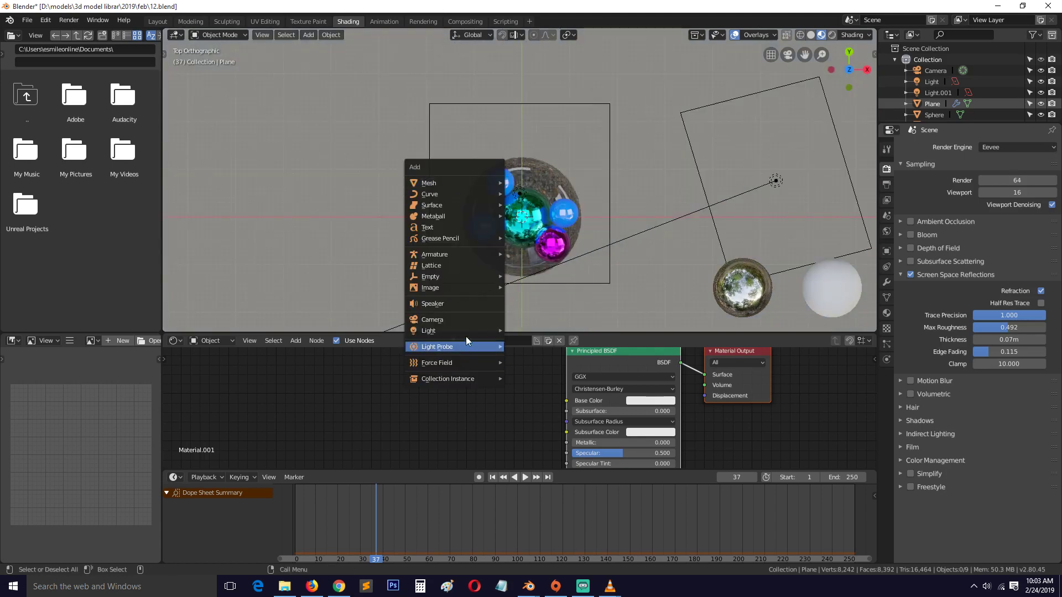
mouse_move(460, 347)
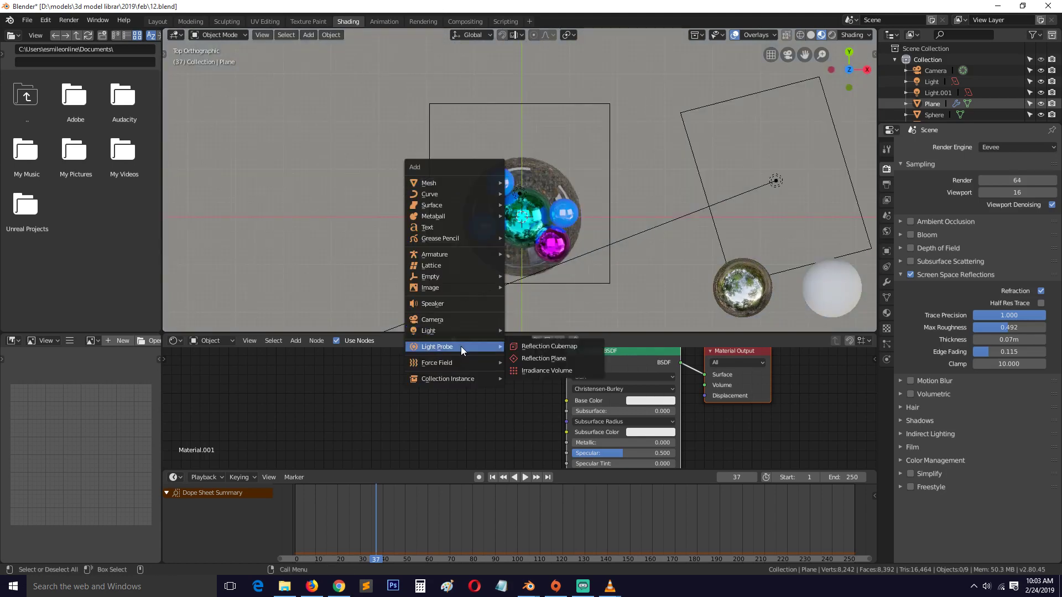
left_click(549, 346)
key("s")
left_click(592, 229)
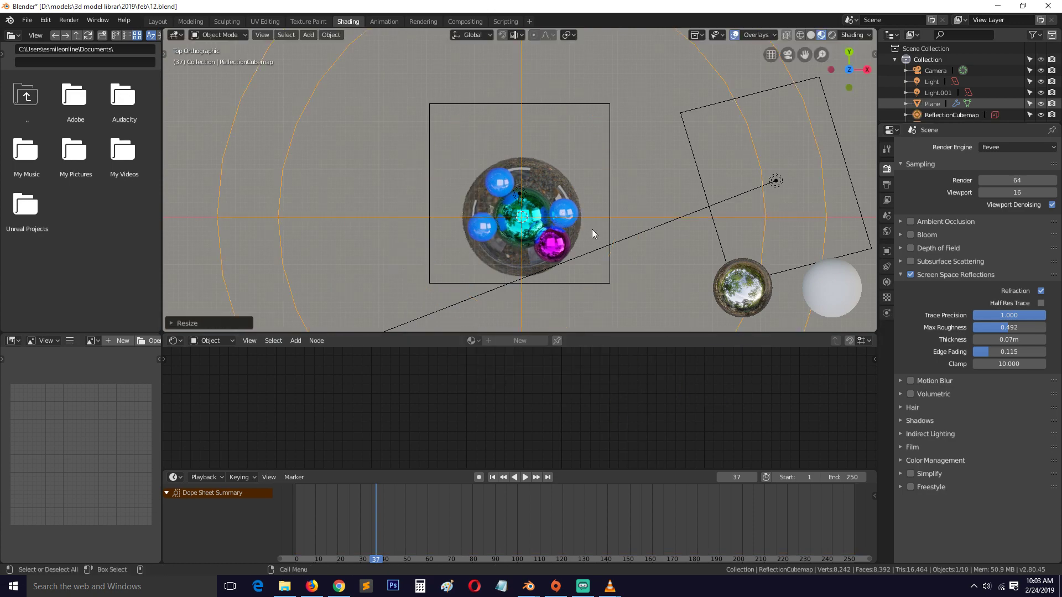
Inspect the goblet's reflections from several angles and switch the viewport to rendered shading
middle_click_drag(592, 229, 606, 157)
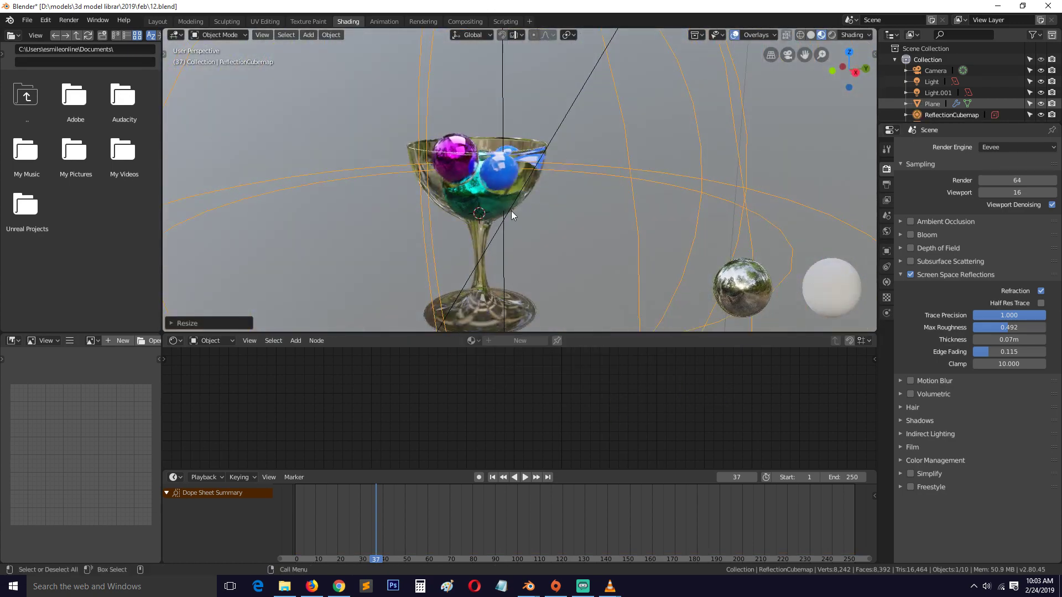
middle_click_drag(482, 194, 446, 198)
scroll(476, 231, "up", 5)
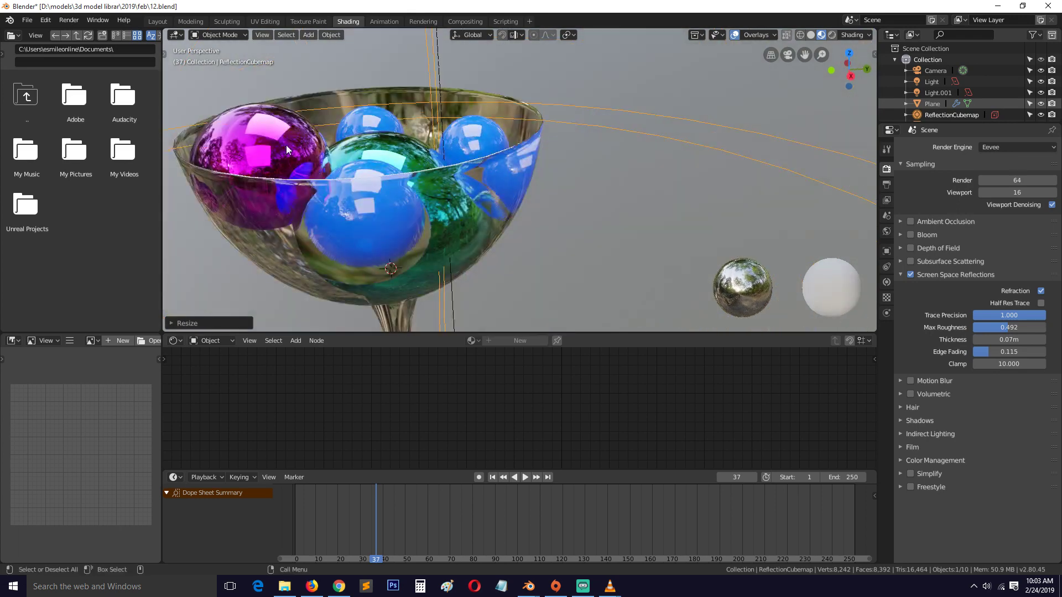
middle_click_drag(276, 152, 410, 202)
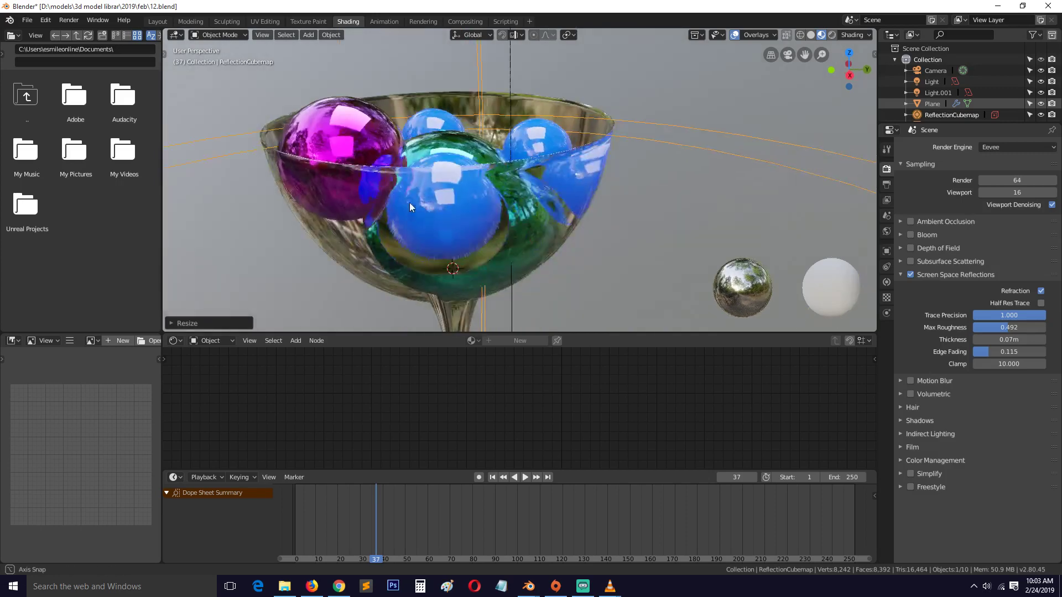
left_click(833, 35)
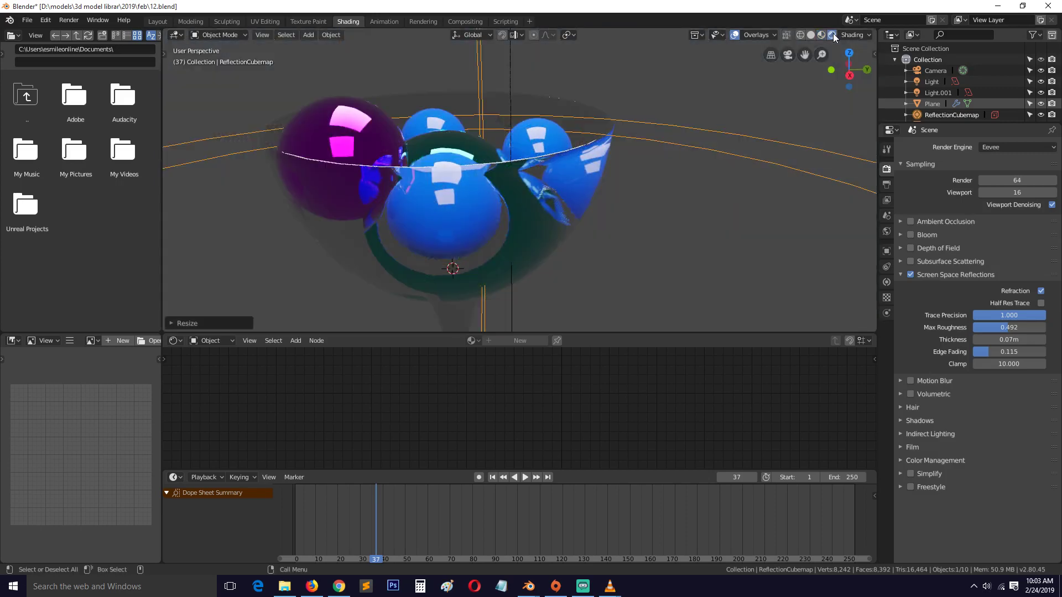
mouse_move(767, 138)
middle_mouse_down()
mouse_move(672, 132)
mouse_move(792, 45)
middle_mouse_up()
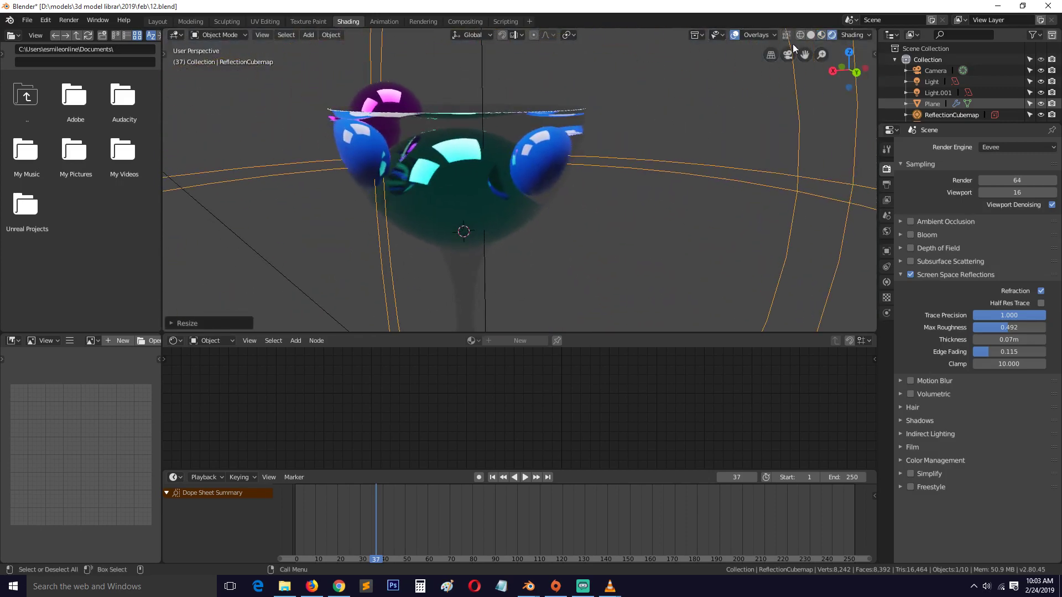
middle_click_drag(632, 150, 475, 139)
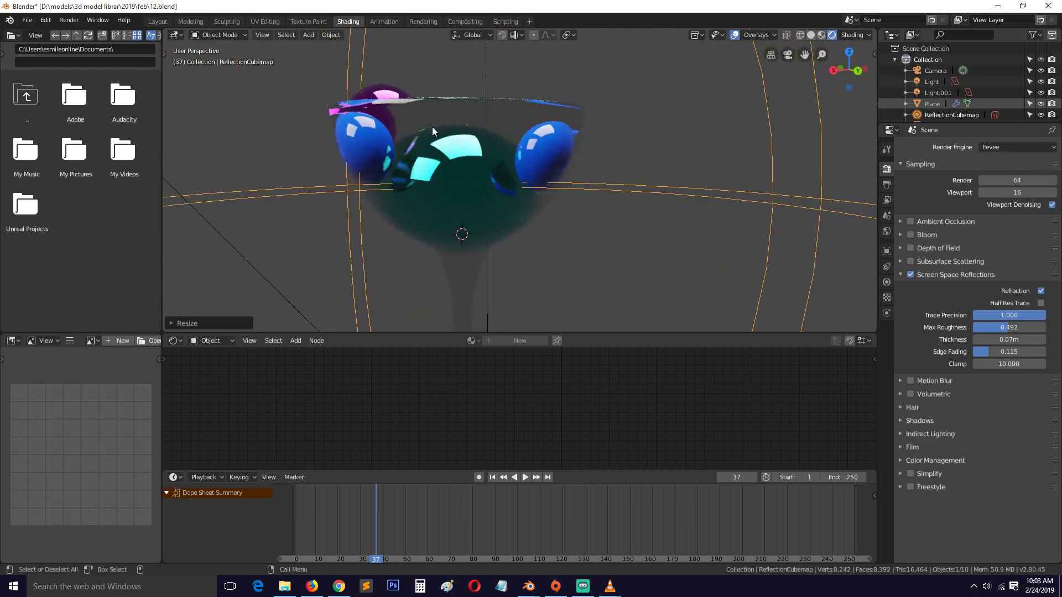
Assign an Environment Texture to the world background color
left_click(886, 231)
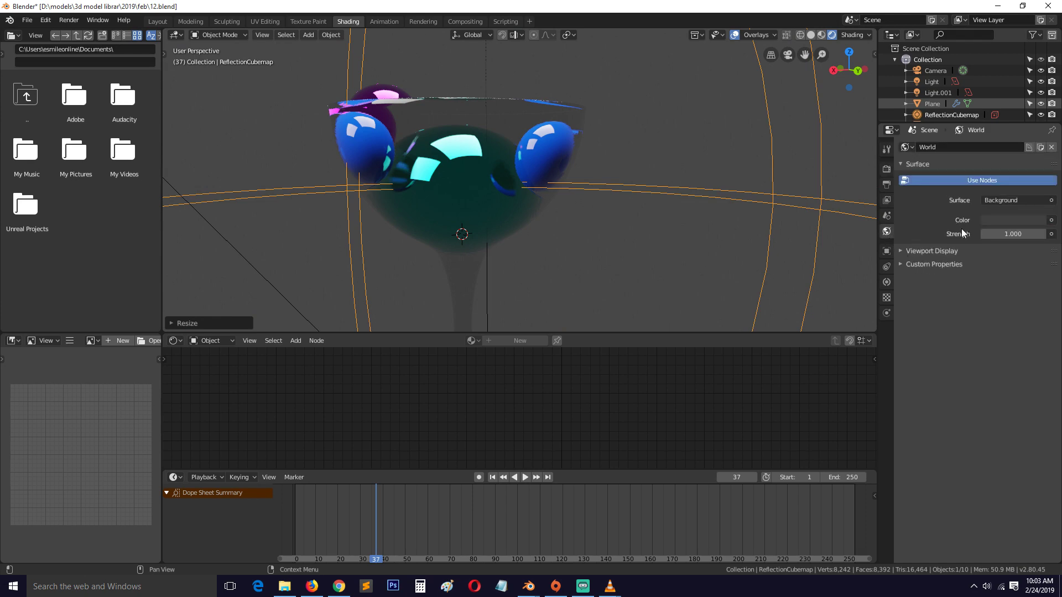
left_click(1046, 219)
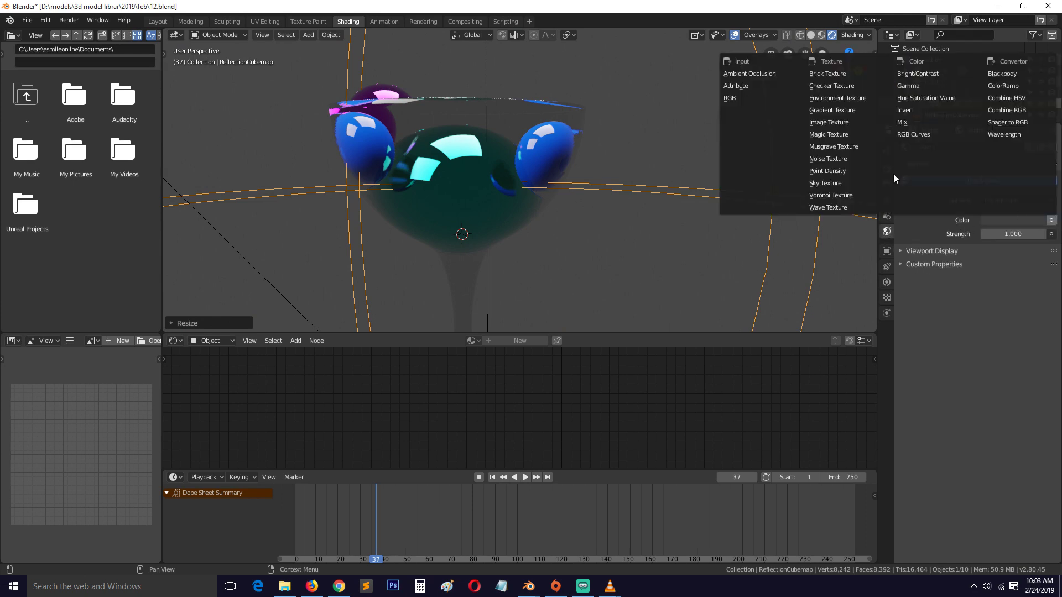
left_click(850, 106)
Load venice_sunset_2k.hdr from the hdri folder as the world's environment image and view the goblet against it
left_click(1042, 234)
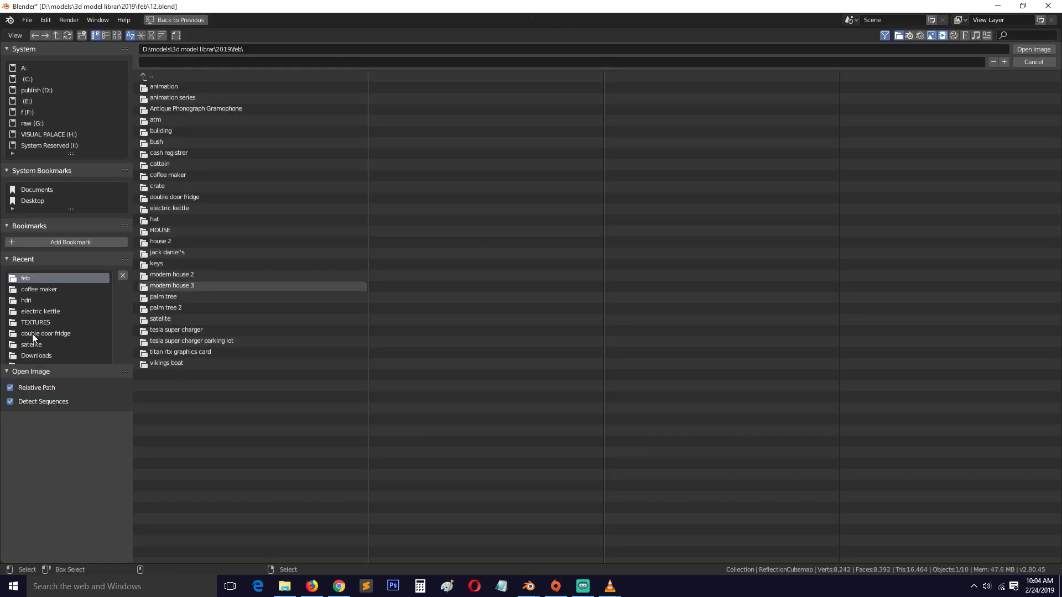
left_click(30, 301)
left_click(117, 35)
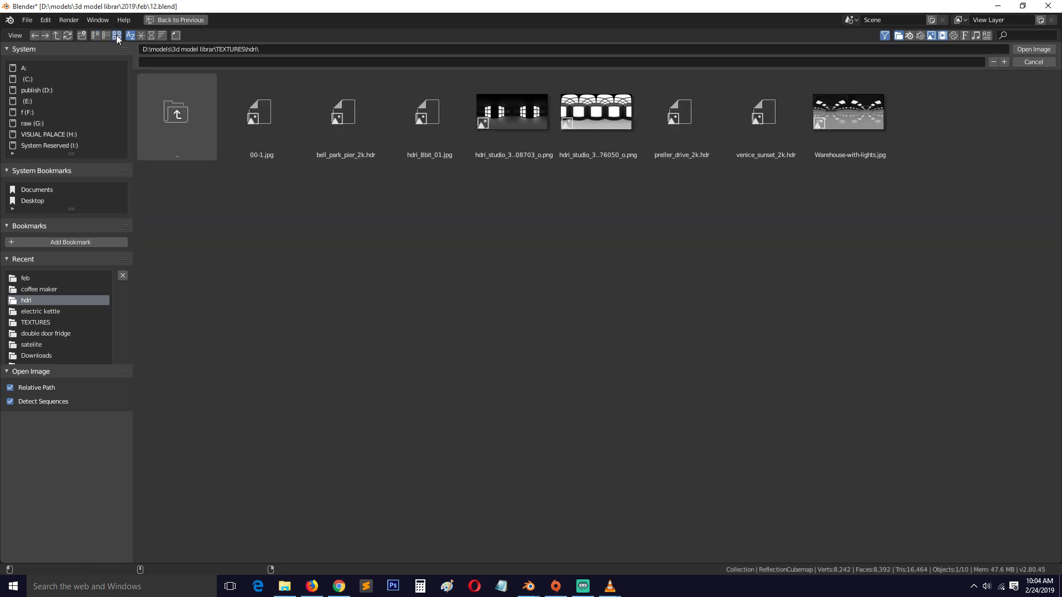
left_click(761, 114)
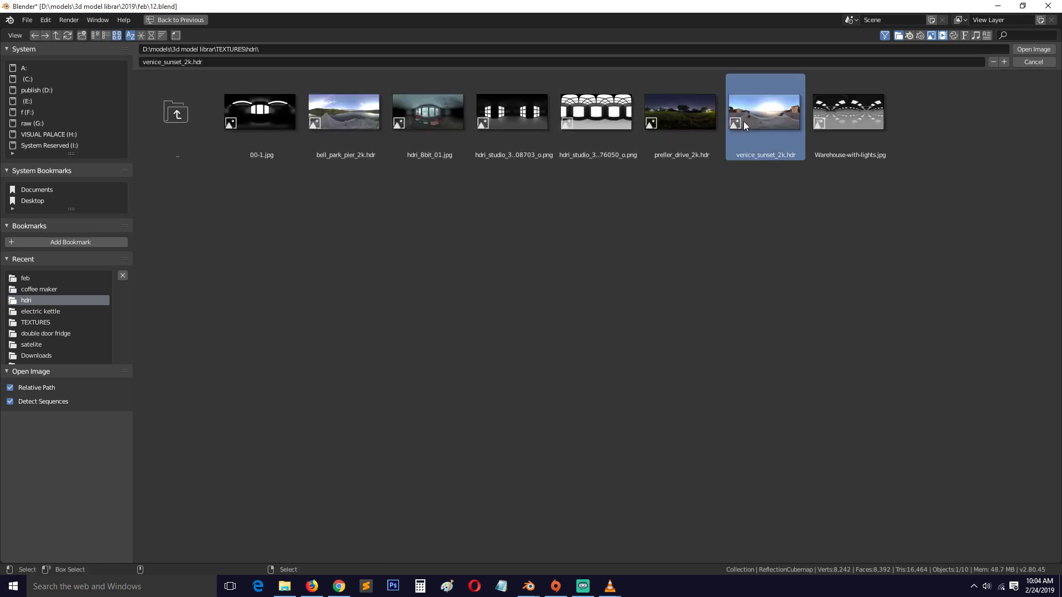
key("Return")
middle_click_drag(721, 131, 476, 154)
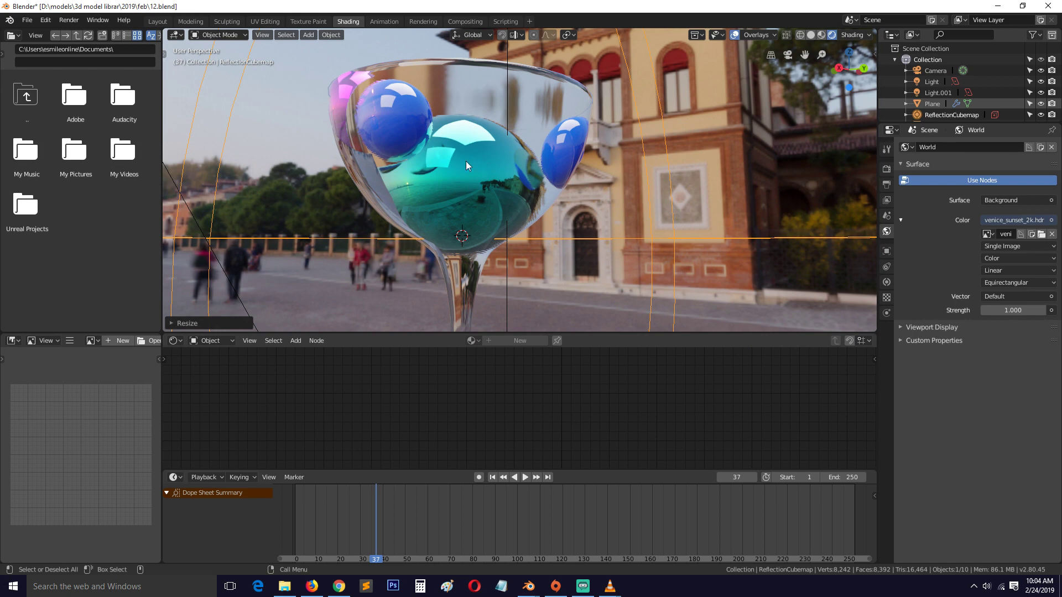
Bake the scene's indirect lighting in the Eevee render settings
left_click(483, 118)
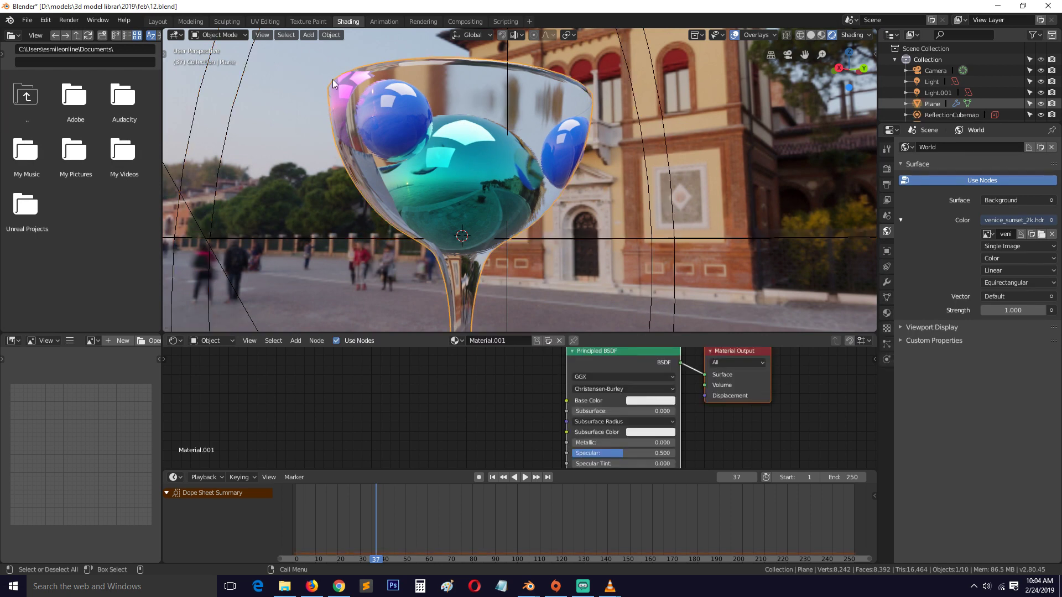
left_click(887, 312)
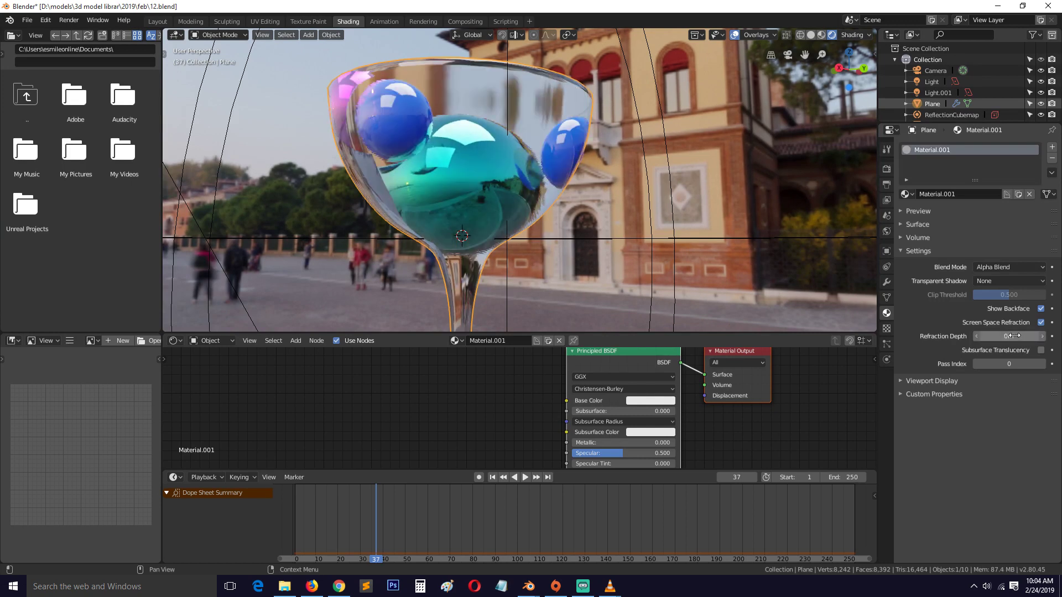
scroll(475, 162, "down", 4)
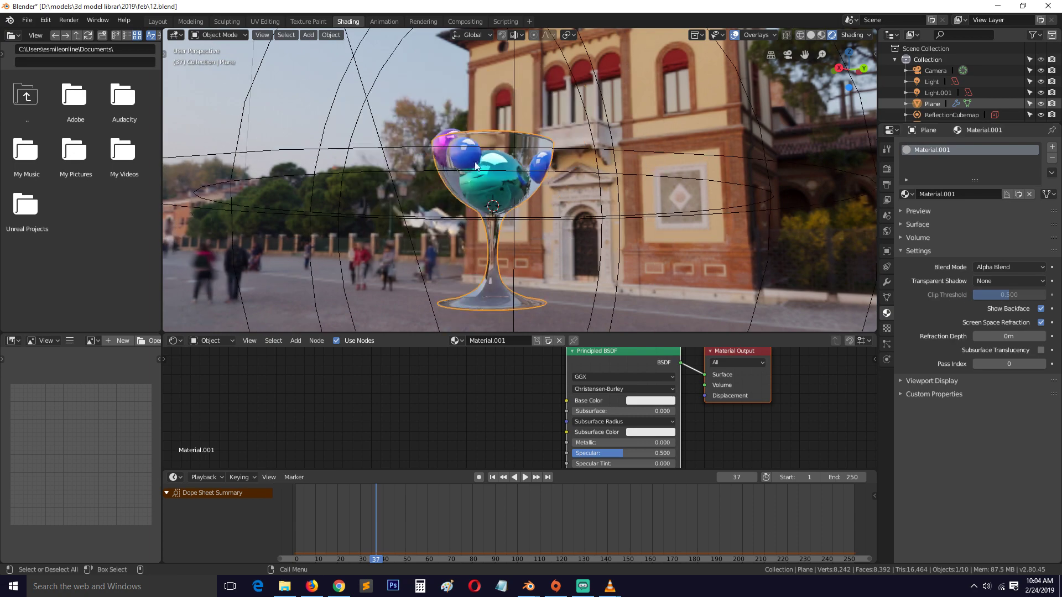
middle_click_drag(475, 162, 608, 138)
left_click(887, 168)
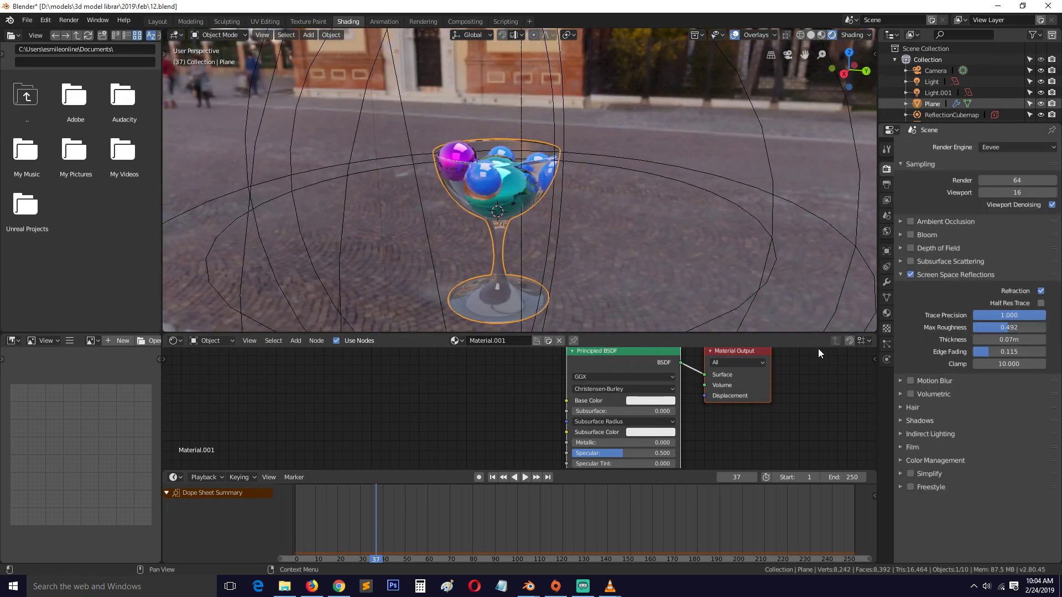
left_click(938, 279)
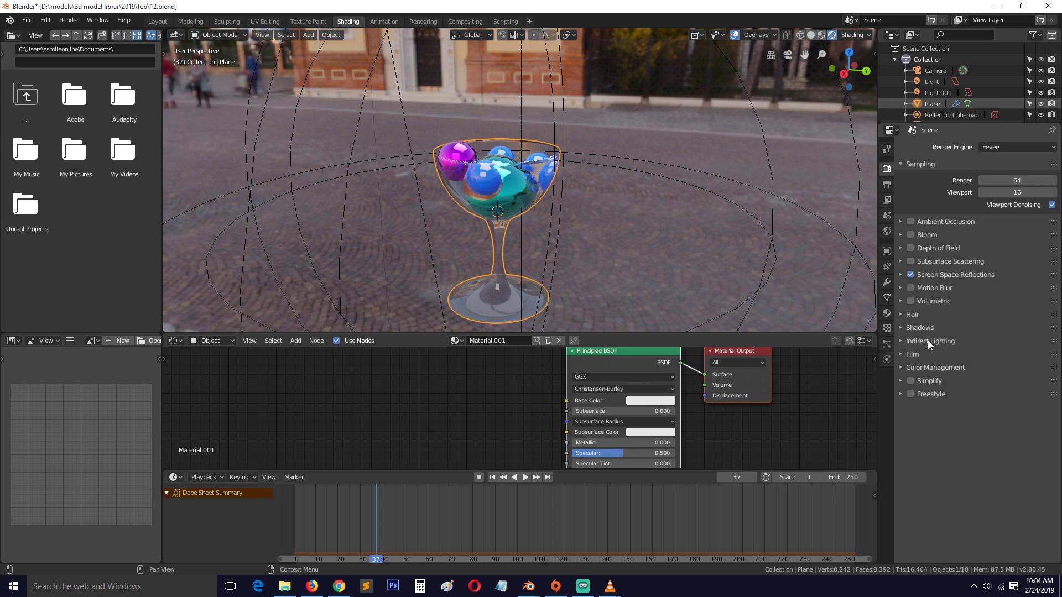
left_click(925, 342)
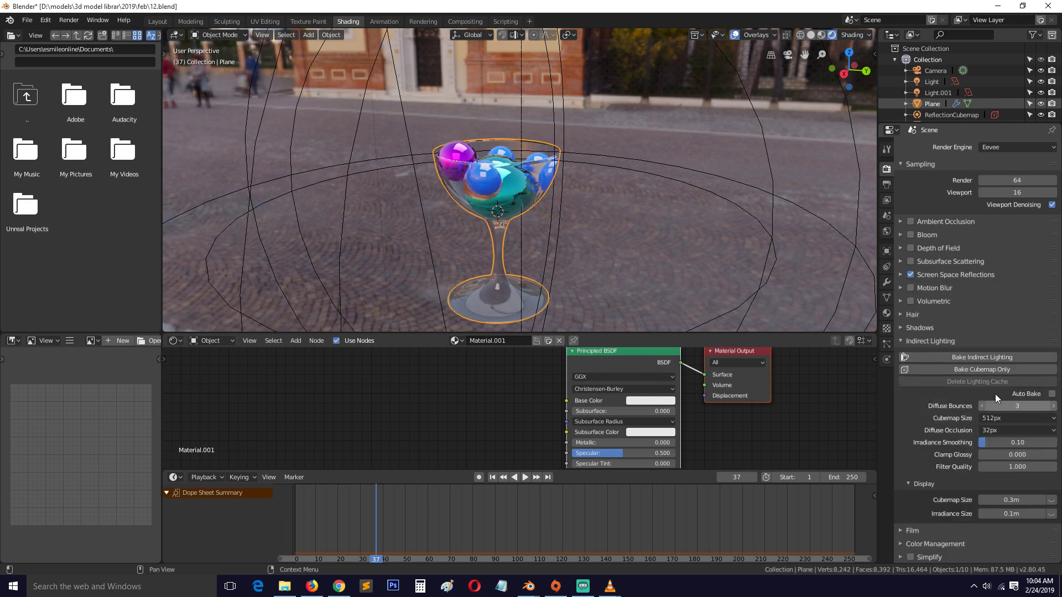
left_click(990, 358)
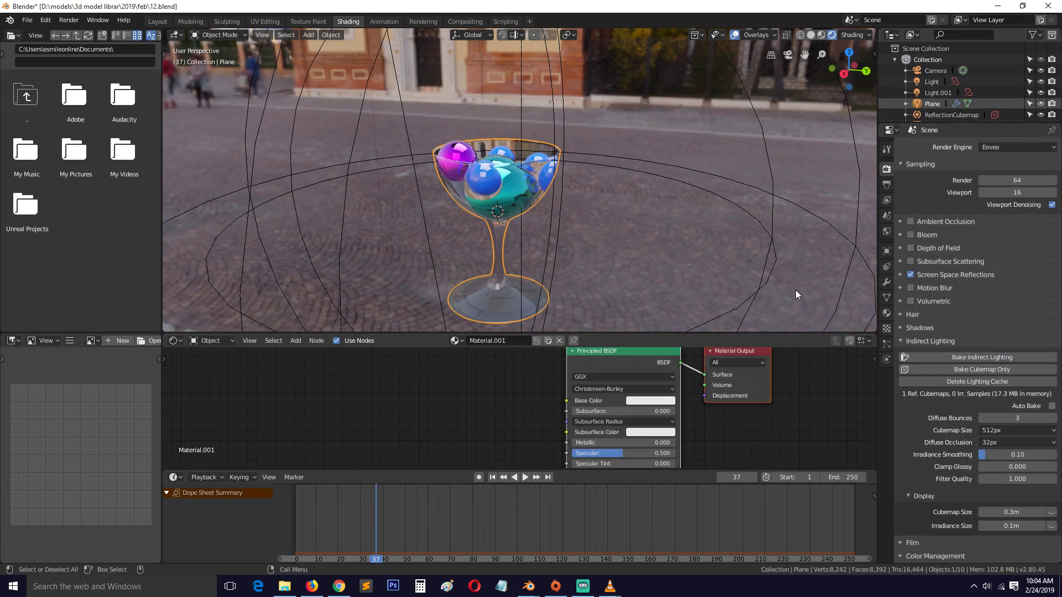
Set the goblet material's refraction depth to 0.01 m
middle_click_drag(775, 277, 599, 201)
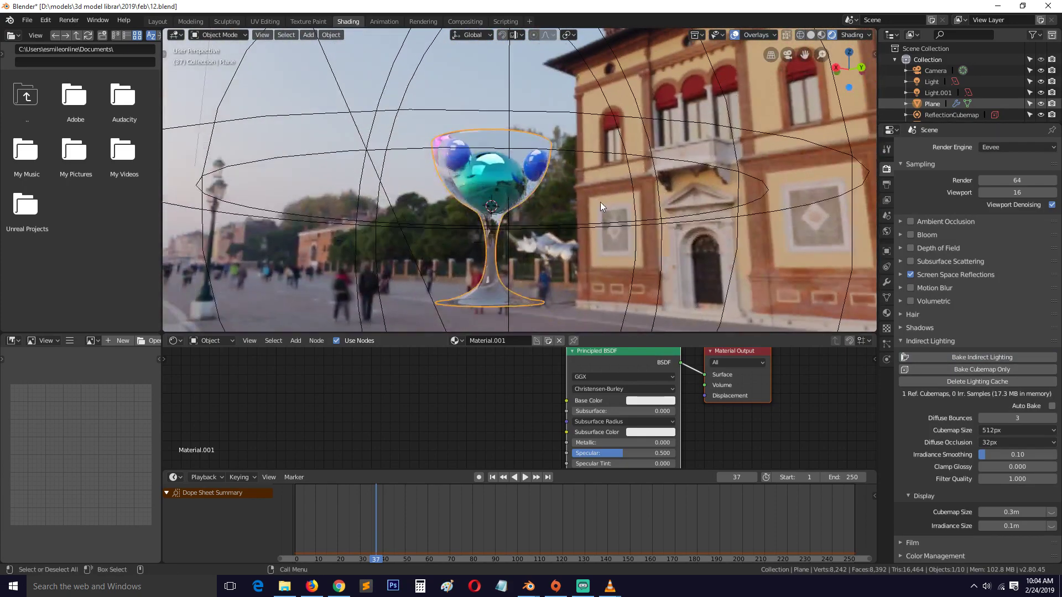
scroll(600, 201, "up", 4)
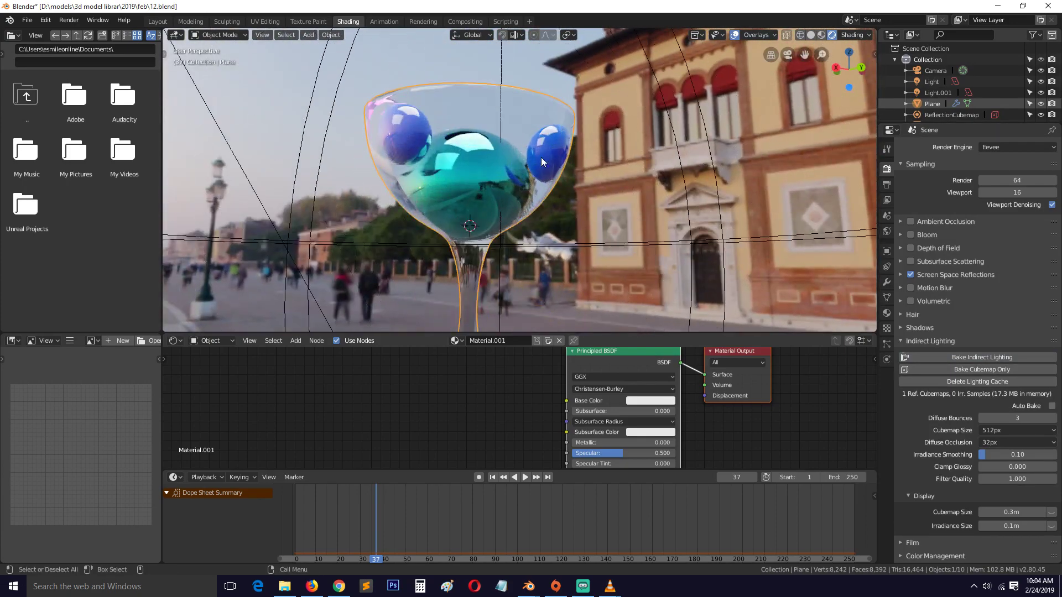
left_click(886, 313)
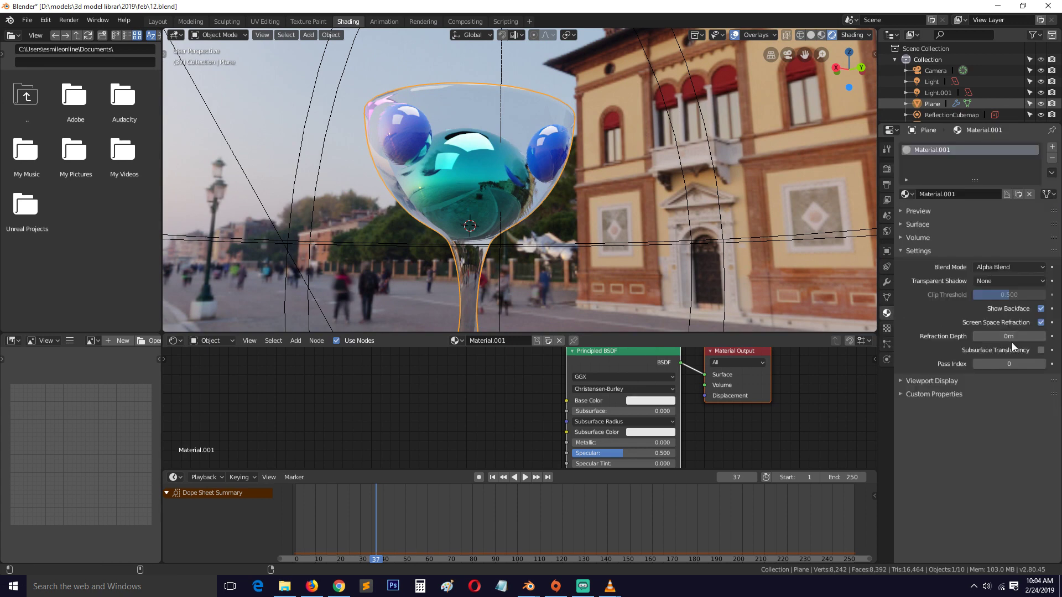
left_click_drag(1010, 337, 1023, 336)
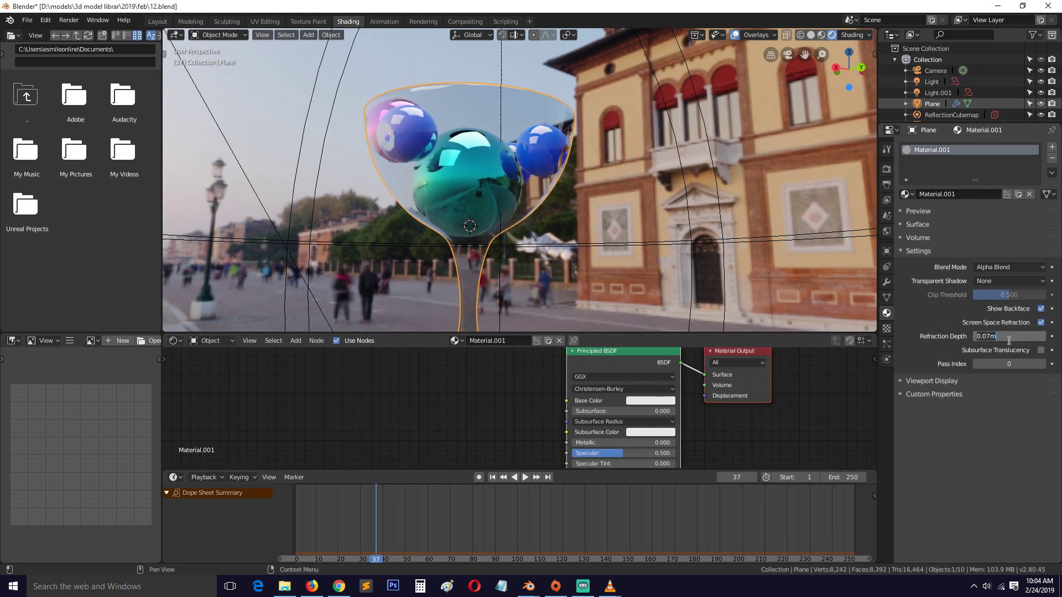
type("1")
key("Return")
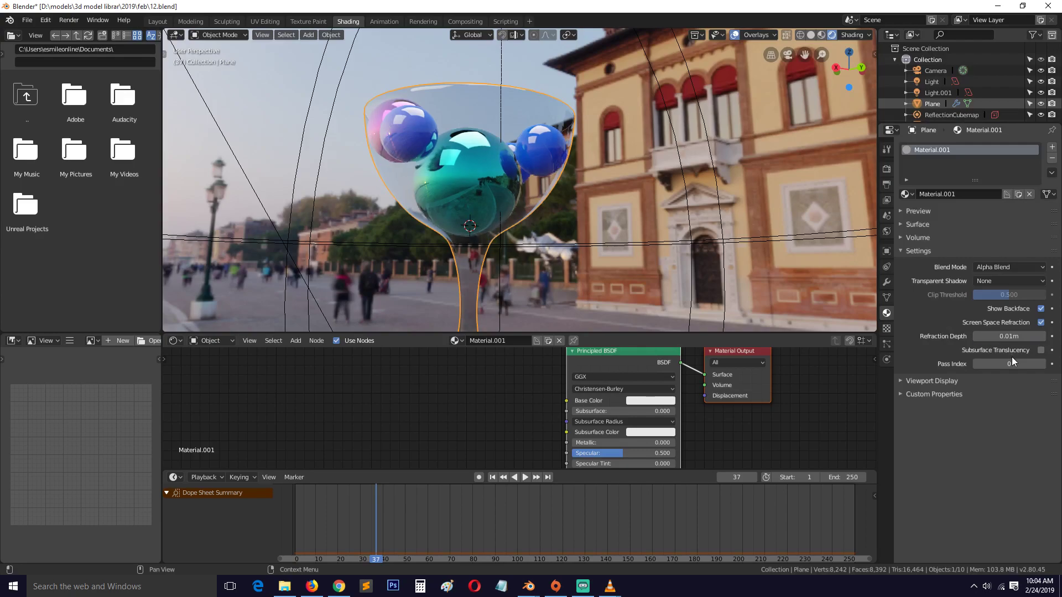
Add a mesh plane at the goblet and scale it up so it extends well beyond the glass
middle_click_drag(458, 177, 540, 231)
left_click(573, 217)
key("shift+a")
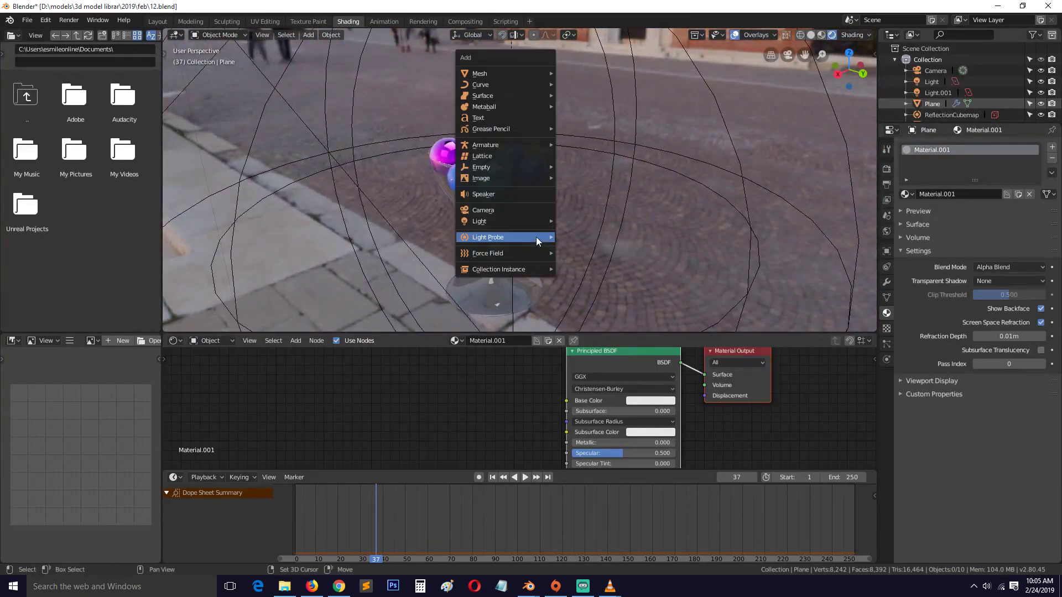
mouse_move(524, 74)
left_click(614, 70)
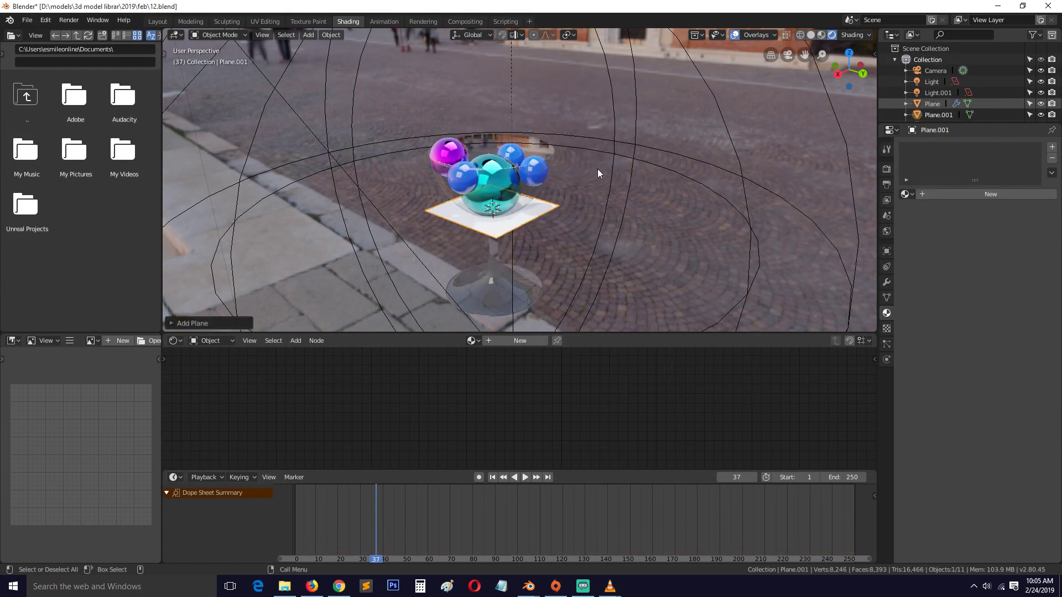
key("s")
left_click(801, 254)
Lower the plane about 2.02 m along Z to the goblet's base and scale it up further as a floor
middle_click_drag(801, 254, 638, 158)
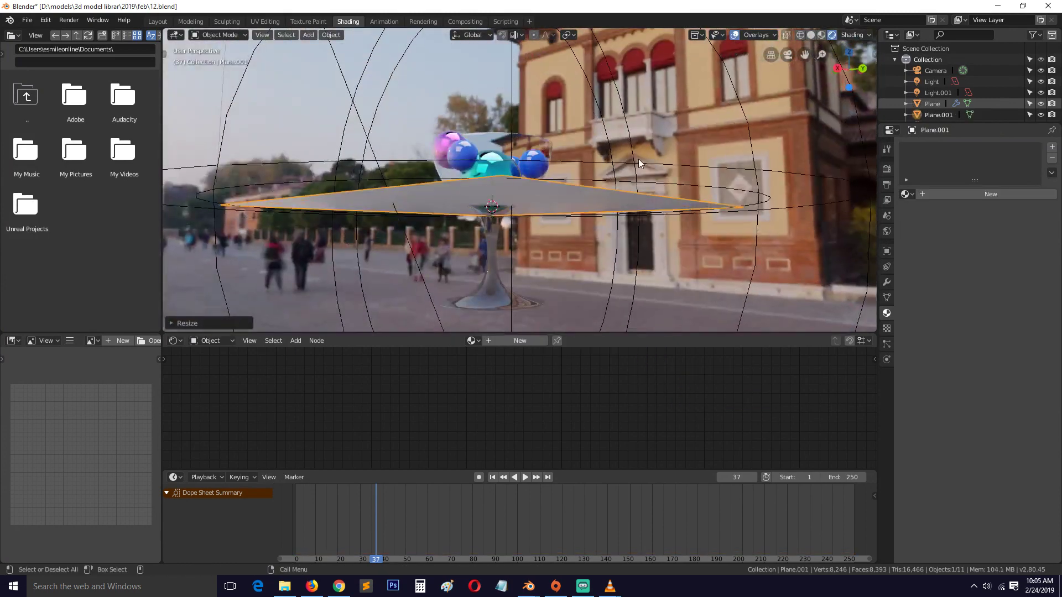
key("g")
key("z")
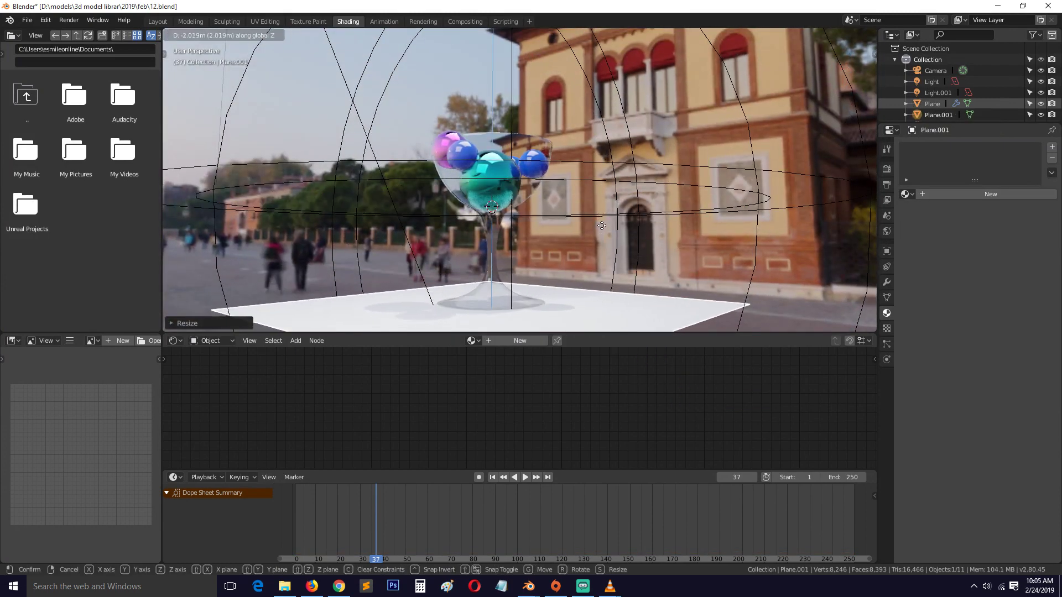
left_click(602, 224)
scroll(602, 221, "down", 3)
mouse_move(603, 221)
middle_mouse_down()
mouse_move(630, 254)
mouse_move(608, 239)
middle_mouse_up()
key("s")
left_click(682, 263)
Deselect everything and hide the viewport overlays
key("shift+a")
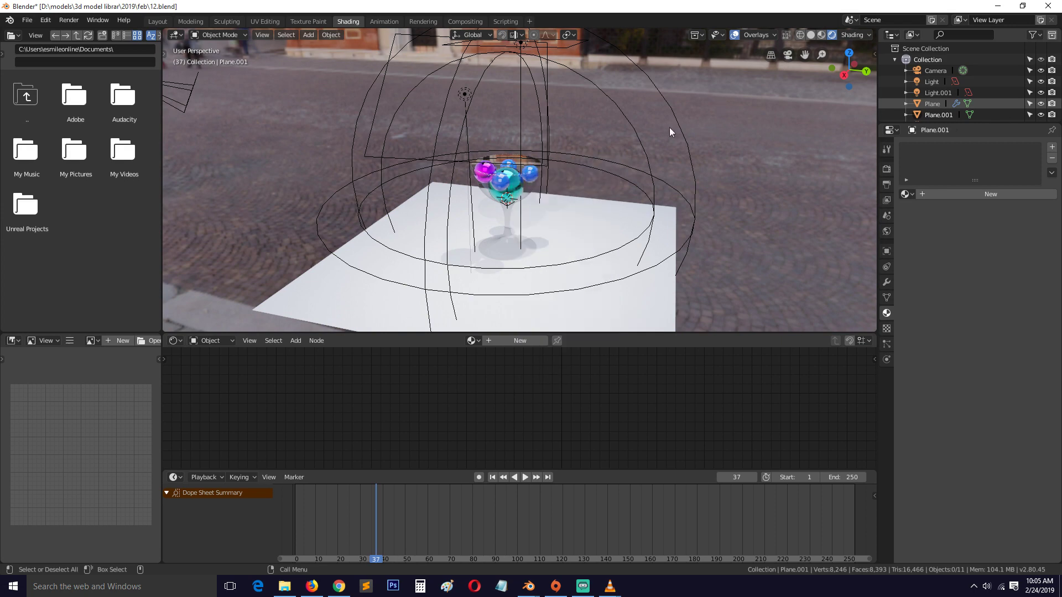
middle_click_drag(669, 128, 490, 191)
key("KP_7")
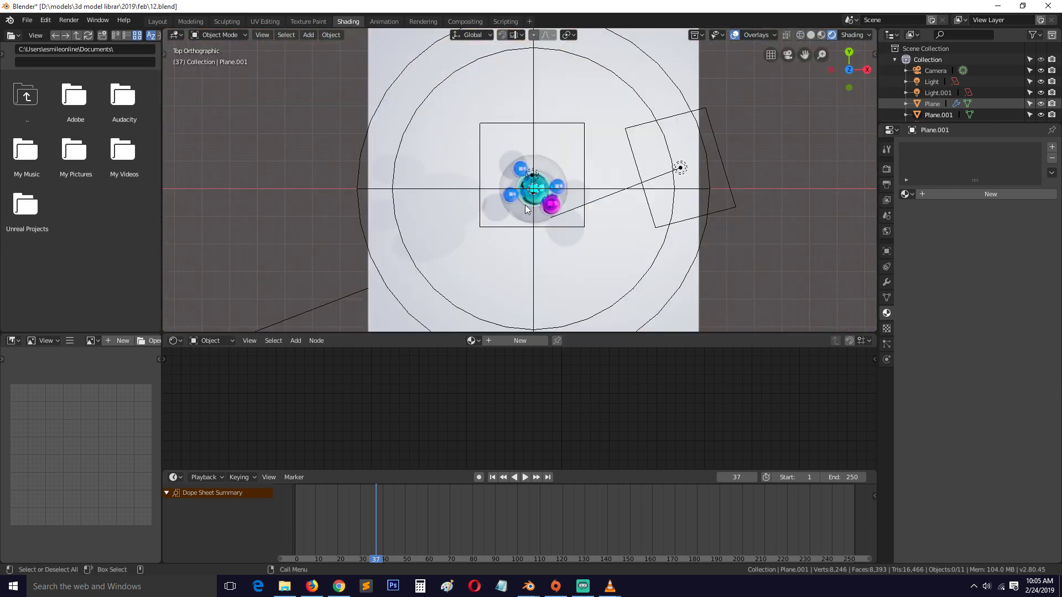
left_click(732, 34)
middle_click_drag(492, 161, 485, 137)
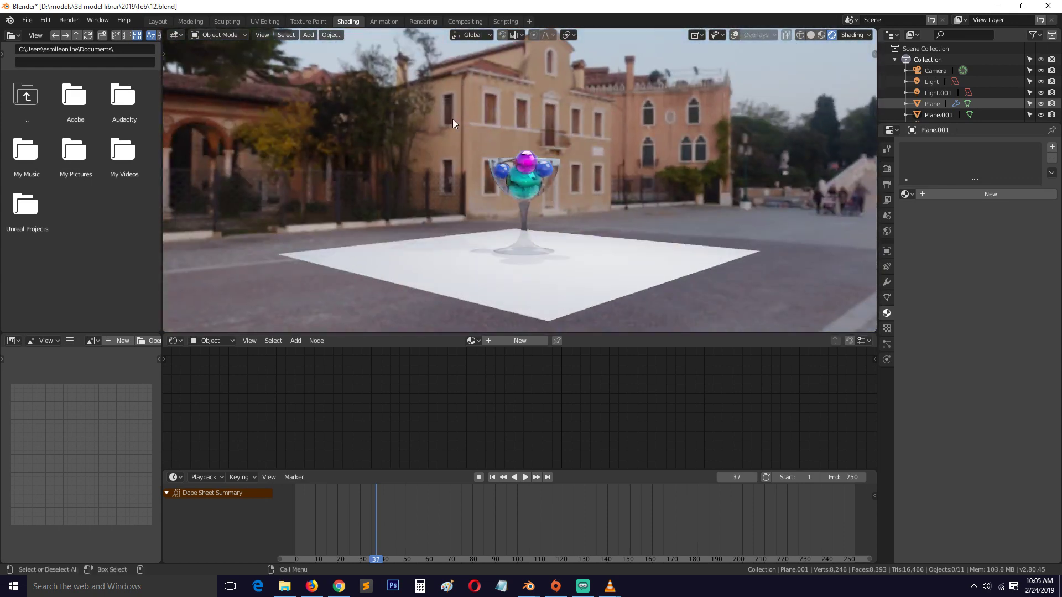
Box-select the goblet with its spheres and place two duplicates of the set on the plane in top view
key("ctrl+b")
left_click_drag(572, 184, 572, 185)
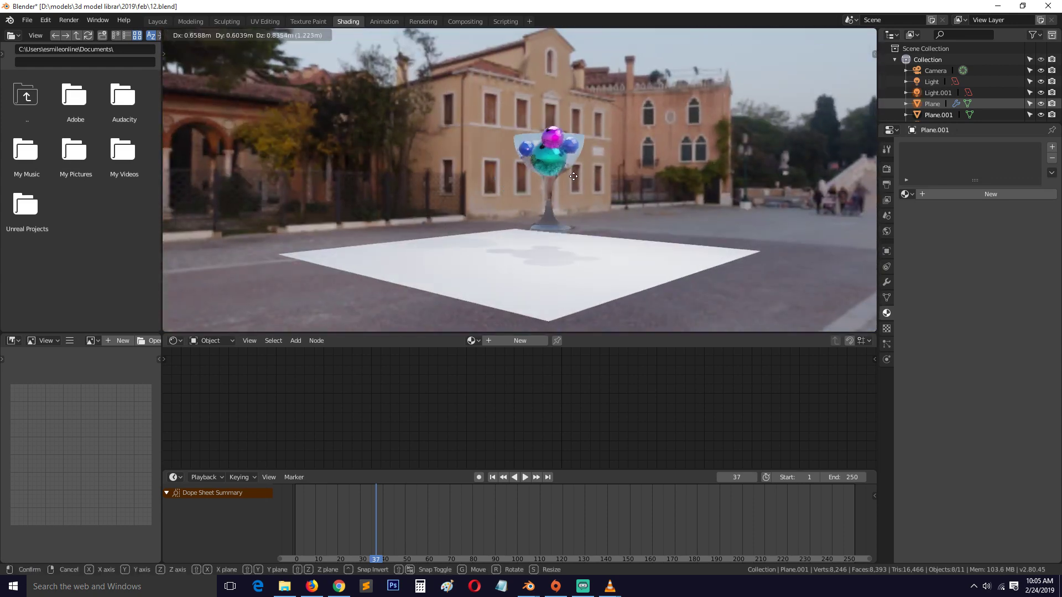
key("KP_0")
key("shift+d")
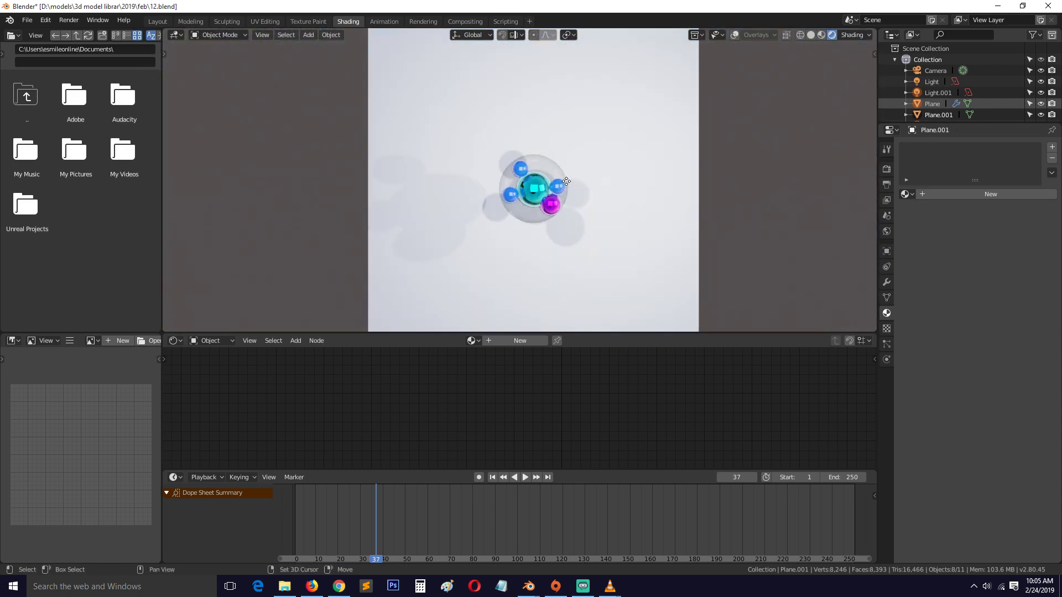
left_click(498, 224)
key("shift+d")
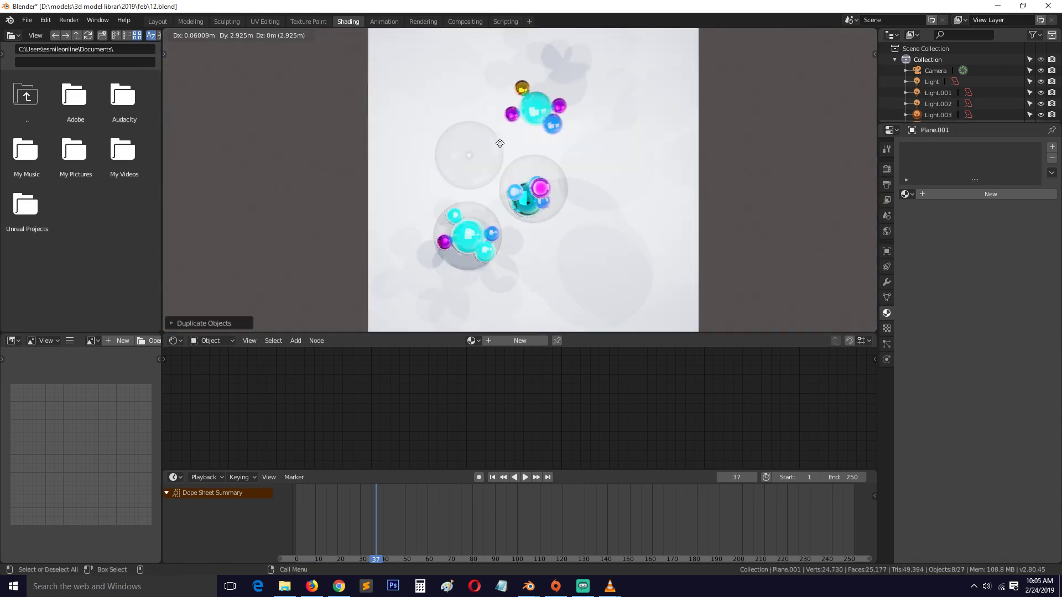
left_click(531, 123)
Delete the empty goblet that has no spheres in it
mouse_move(565, 178)
middle_mouse_down()
mouse_move(588, 197)
mouse_move(602, 119)
mouse_move(640, 126)
mouse_move(548, 177)
mouse_move(562, 204)
mouse_move(572, 195)
middle_mouse_up()
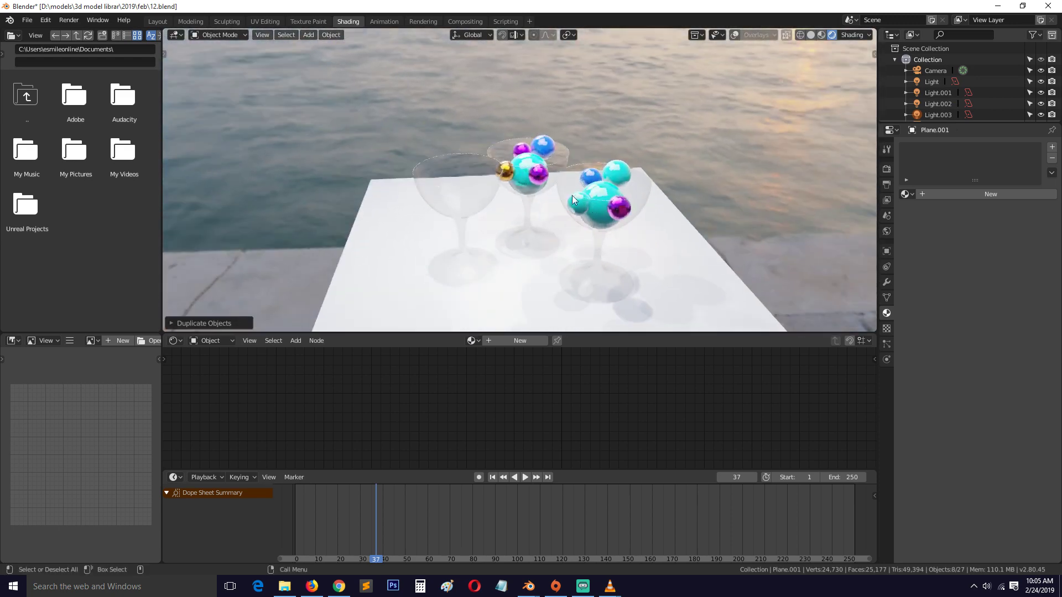
left_click(481, 181)
key("x")
left_click(482, 182)
Bake the indirect lighting again for the duplicated goblets and inspect their reflections up close from several angles
middle_click_drag(497, 188, 457, 182)
scroll(516, 188, "up", 3)
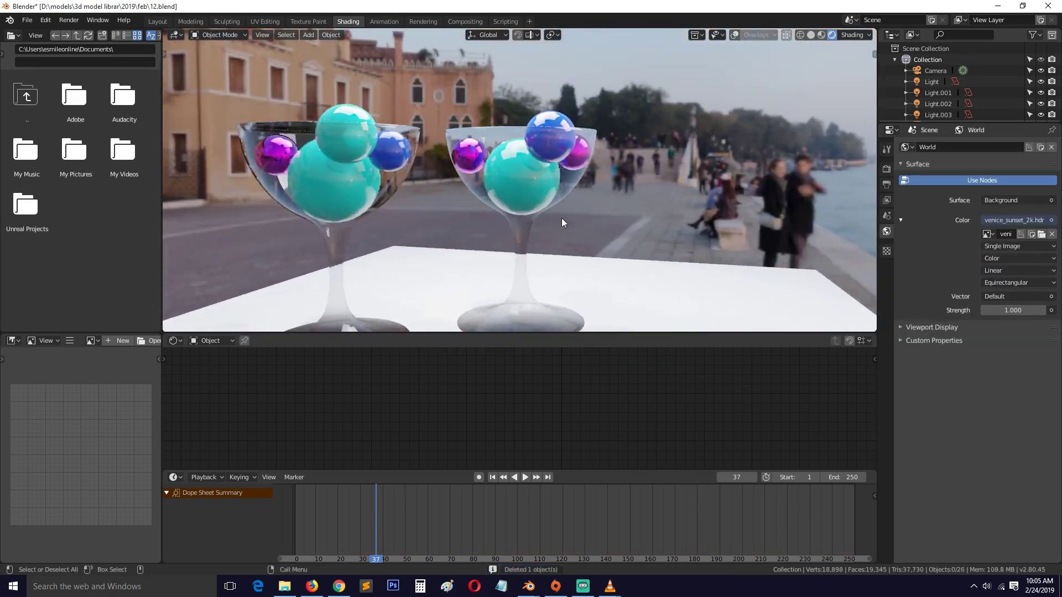
left_click(887, 168)
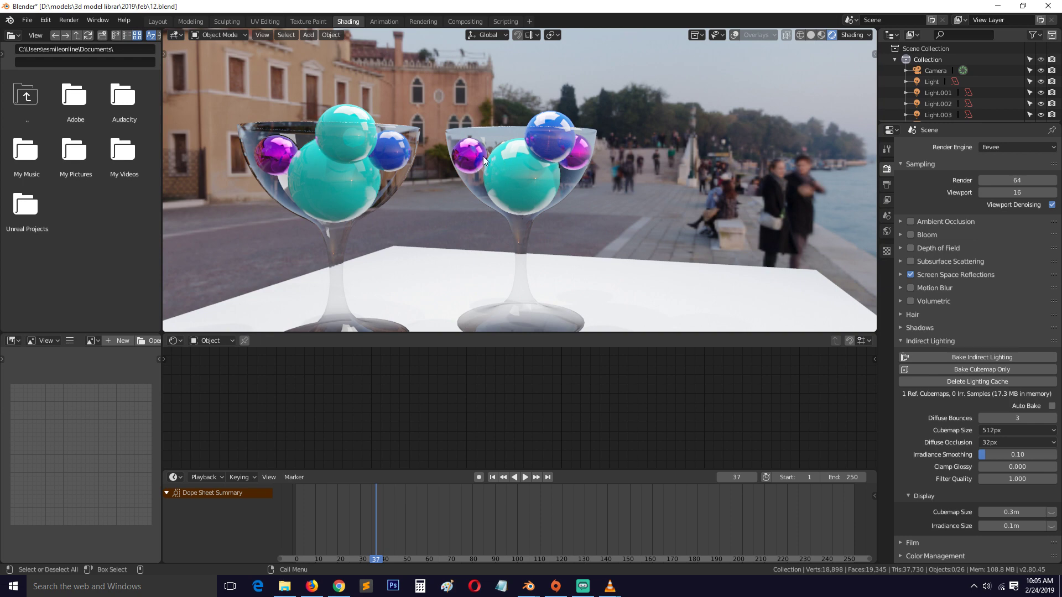
left_click(971, 357)
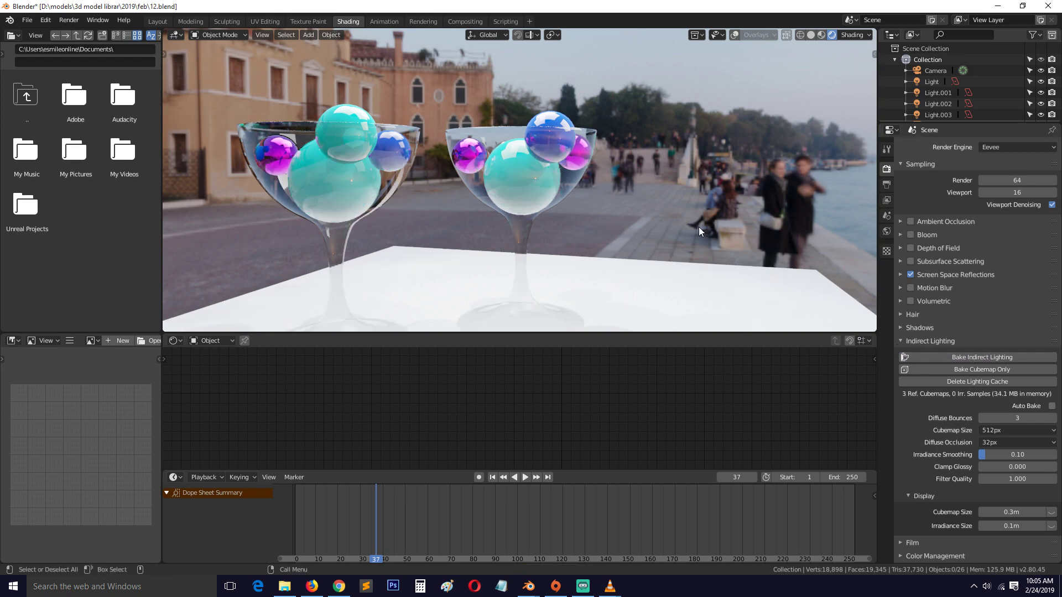
middle_click_drag(605, 210, 533, 211)
scroll(533, 211, "up", 5)
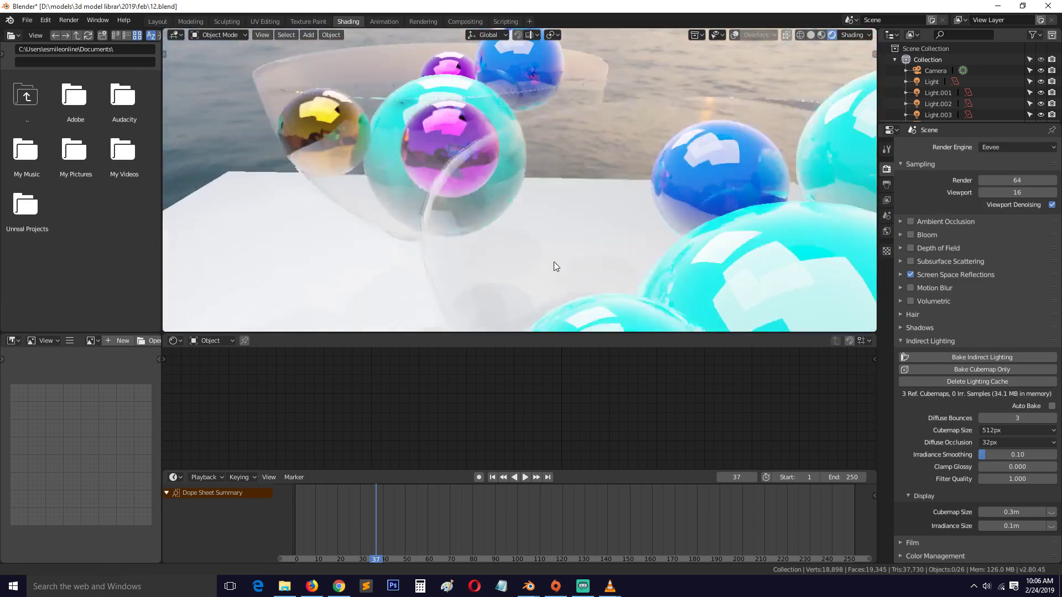
middle_click_drag(553, 262, 715, 138)
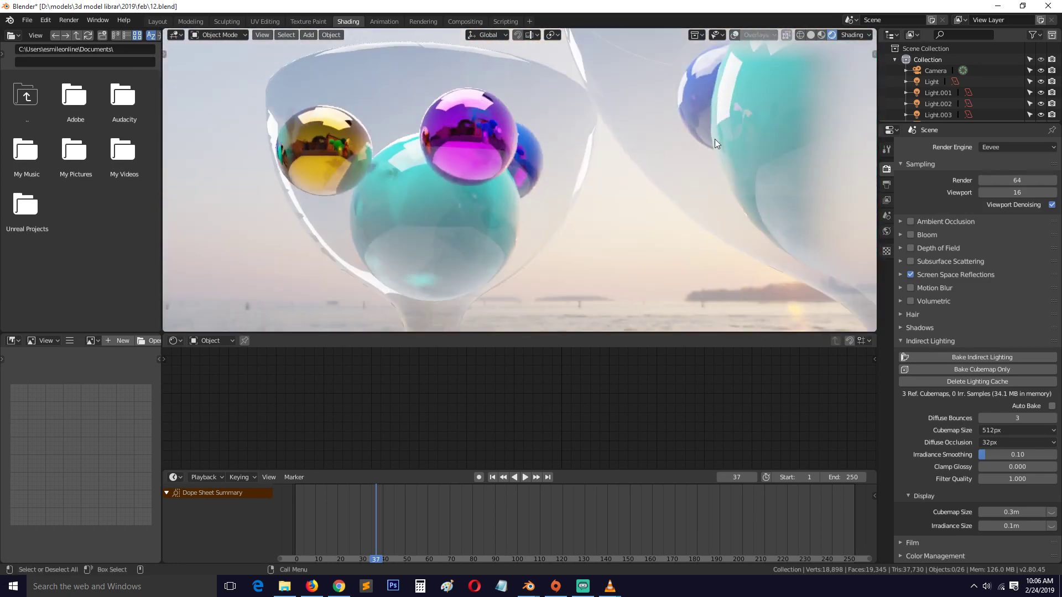
scroll(529, 173, "down", 5)
middle_click_drag(571, 221, 692, 198)
Extrude the floor plane's face upward into a box around the goblets and delete one side face to open it
scroll(698, 235, "down", 4)
left_click(603, 251)
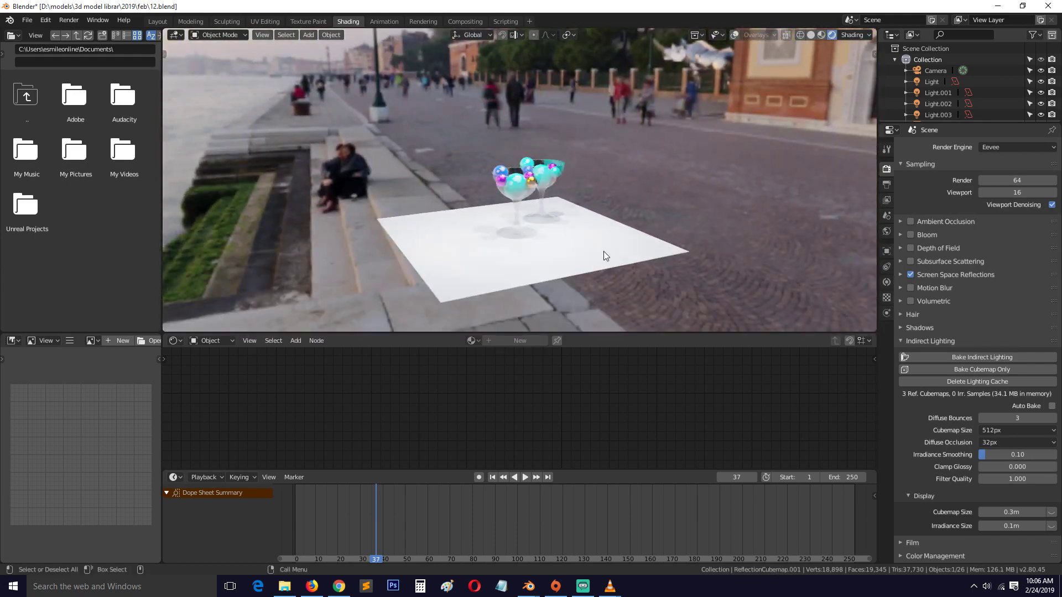
key("Tab")
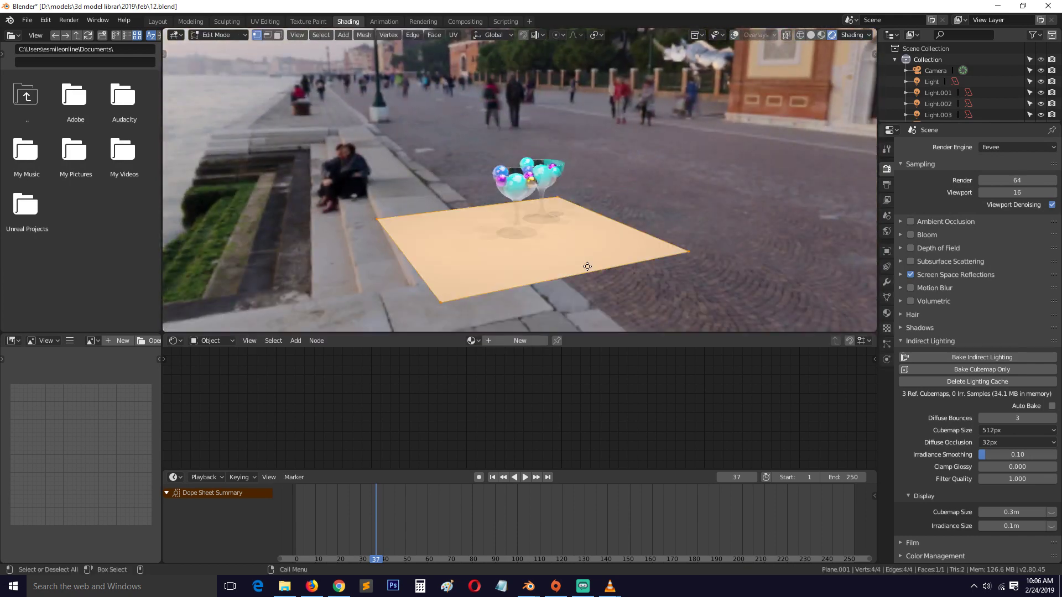
key("3")
key("e")
left_click(604, 95)
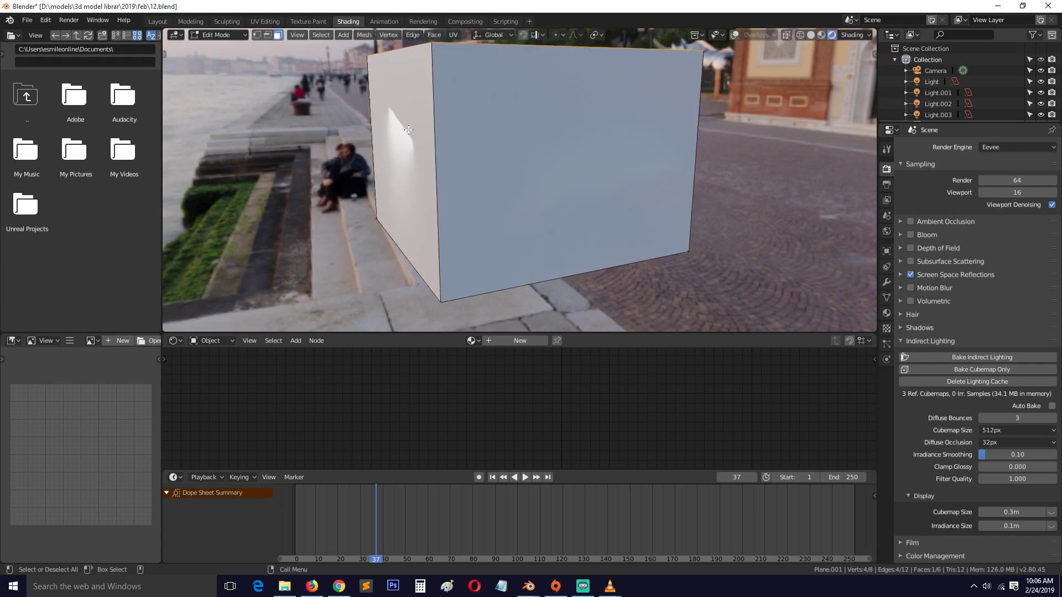
key("x")
left_click(390, 152)
key("Tab")
Show the viewport overlays again and add an Irradiance Volume light probe inside the box
middle_click_drag(389, 152, 520, 208)
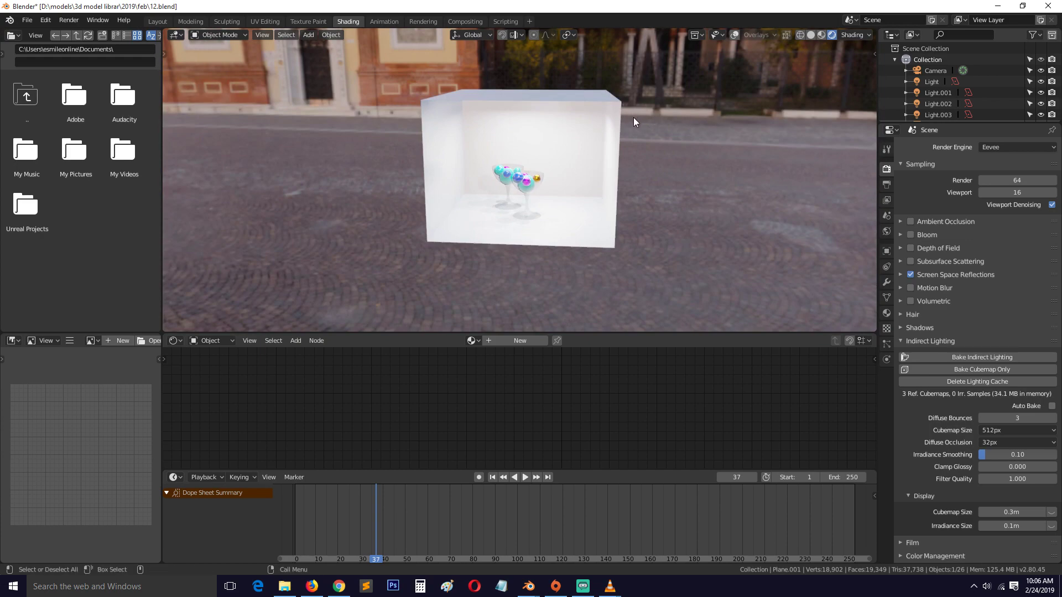
left_click(735, 34)
scroll(648, 161, "up", 4)
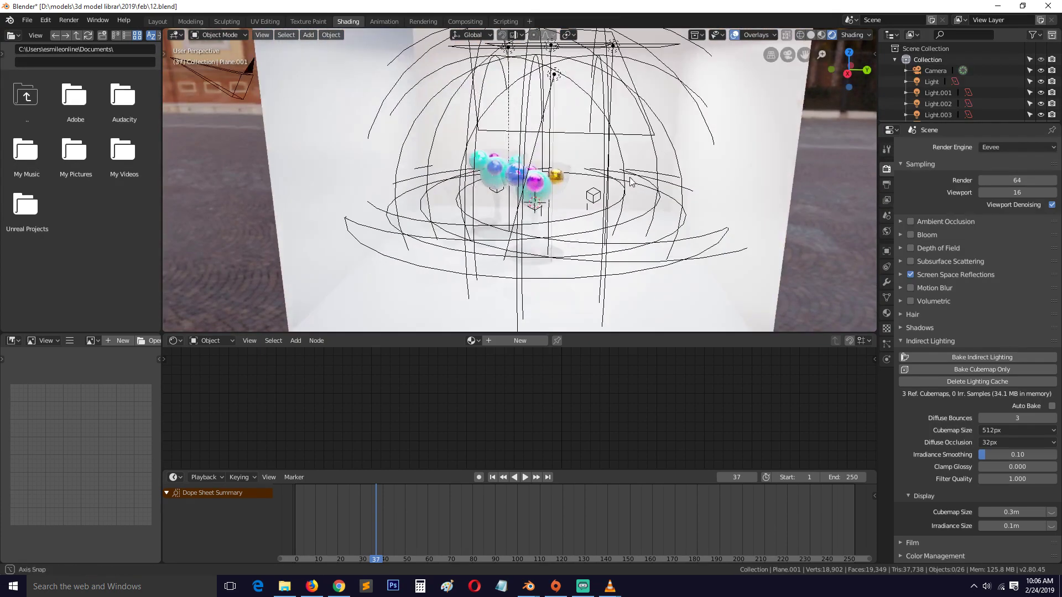
middle_click_drag(649, 161, 624, 174)
scroll(616, 163, "down", 3)
key("shift+a")
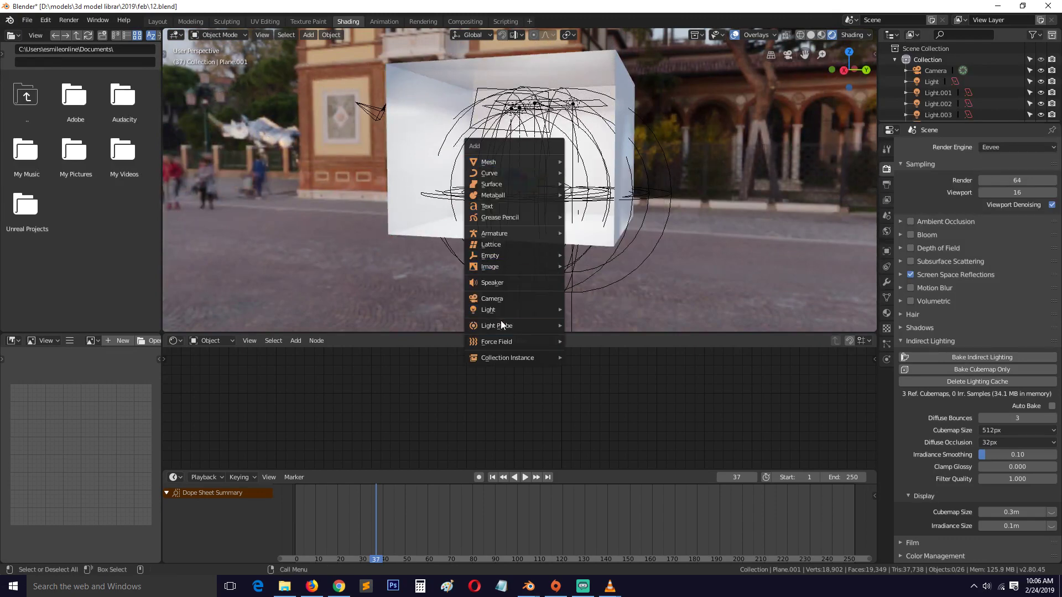
mouse_move(501, 326)
left_click(601, 350)
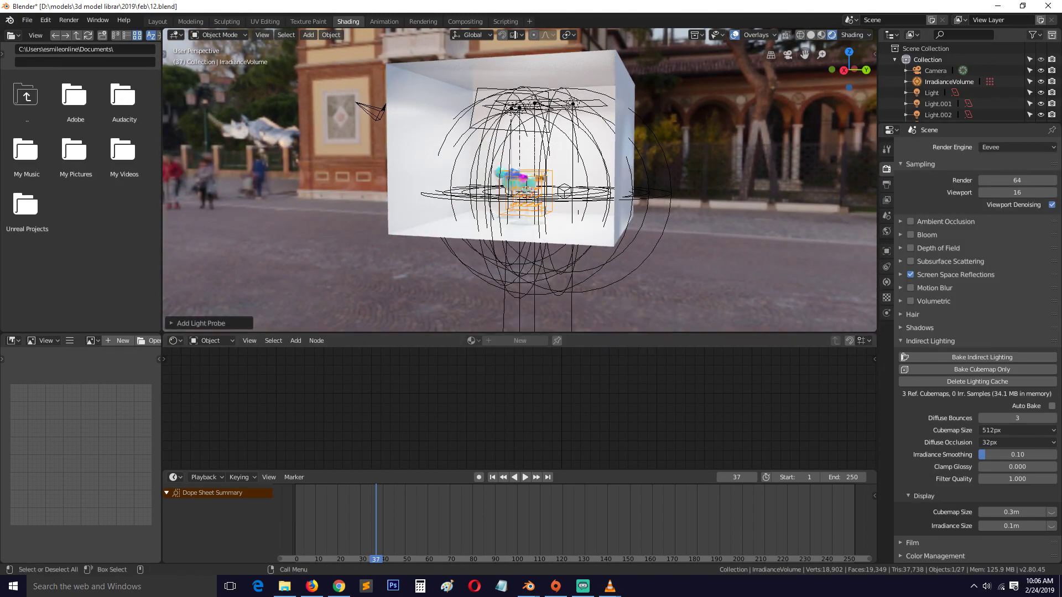
Scale up the irradiance volume and move it up so that it encloses the whole open box around the goblets
key("s")
left_click(716, 224)
key("g")
left_click(689, 181)
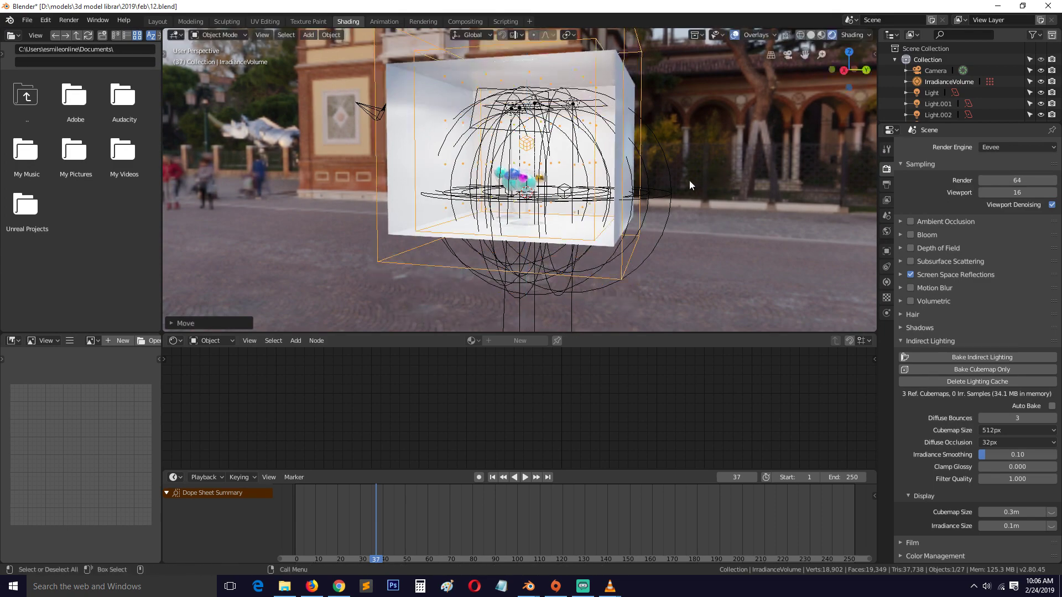
scroll(689, 180, "up", 3)
middle_click_drag(689, 181, 698, 217)
key("s")
left_click(698, 217)
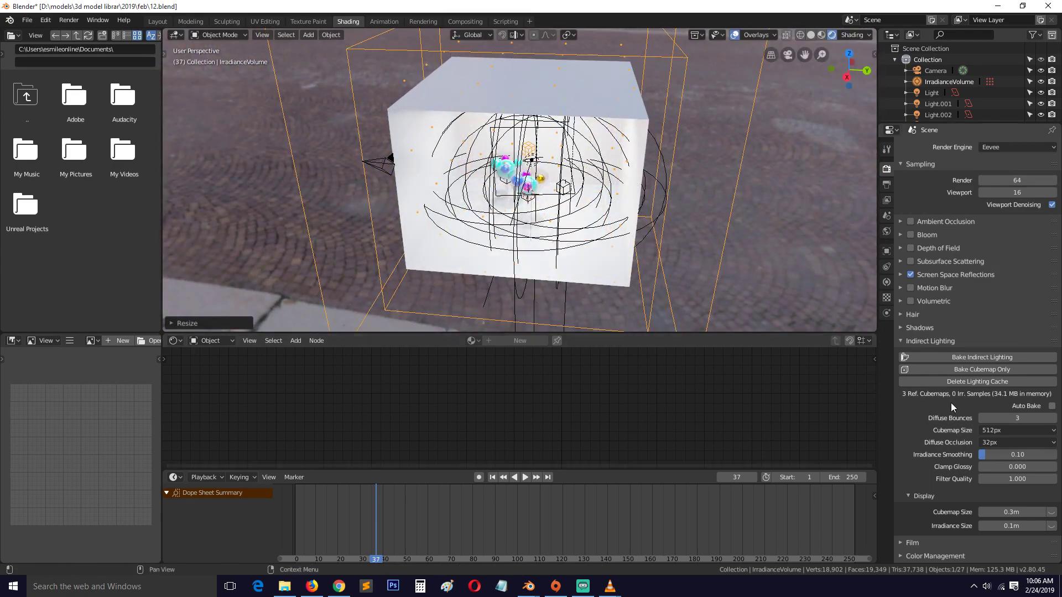
Bake the indirect lighting with the enlarged irradiance volume and inspect the goblets inside the box up close
left_click(982, 358)
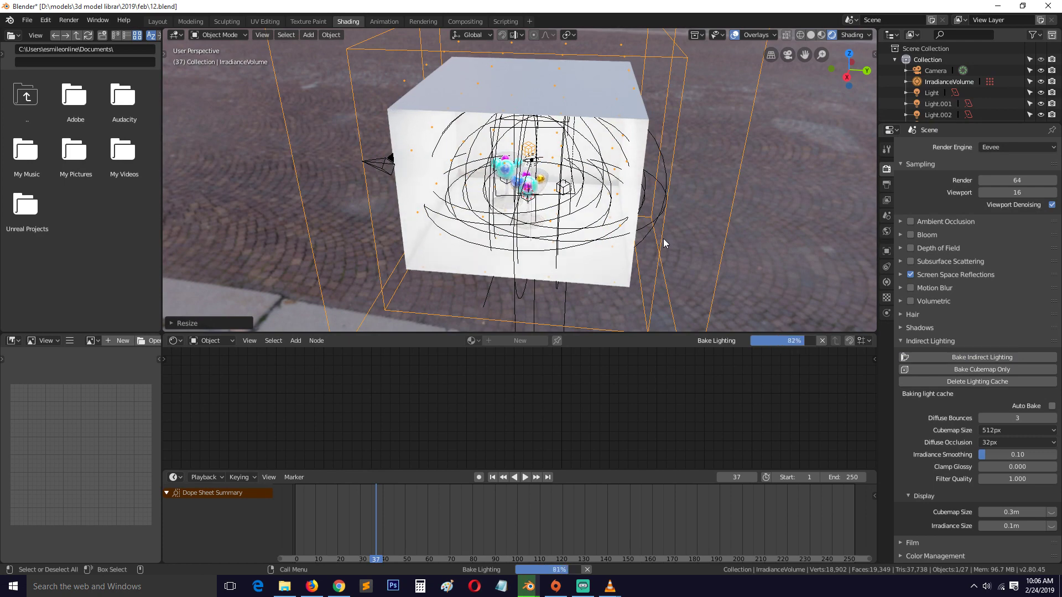
scroll(572, 264, "up", 6)
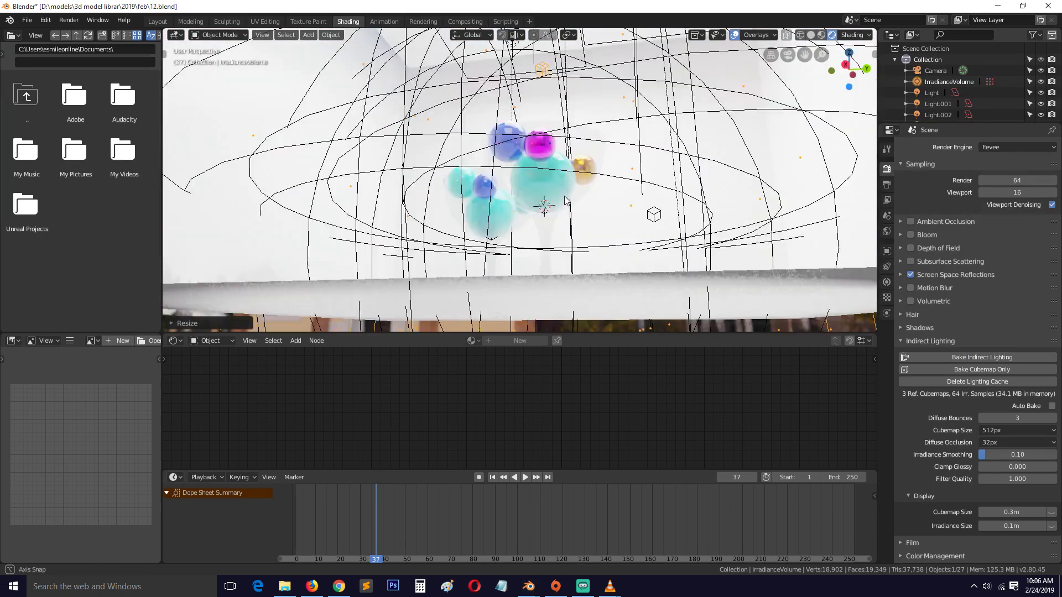
scroll(788, 187, "down", 5)
Give the box a new material with a dark greenish-grey base color of hue 0.329, saturation 0.114 and value 0.177
left_click(636, 299)
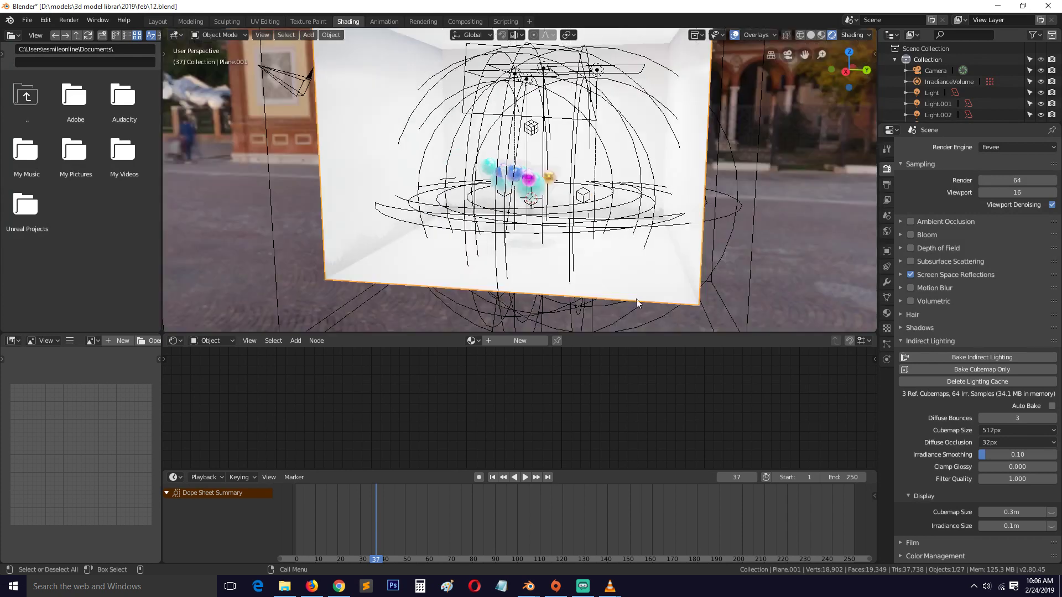
left_click(517, 340)
left_click(634, 402)
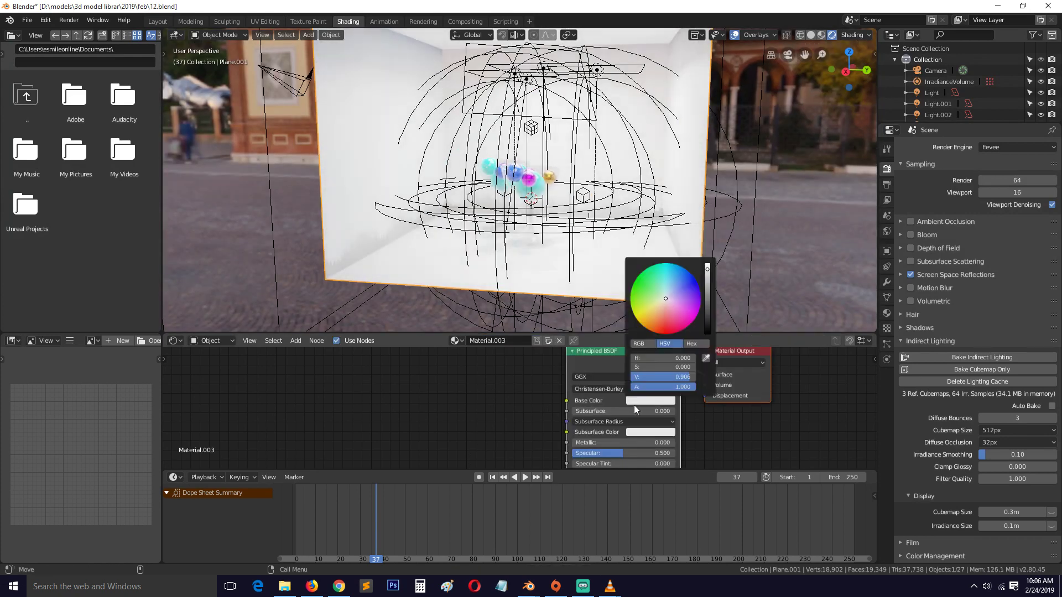
left_click_drag(707, 269, 663, 297)
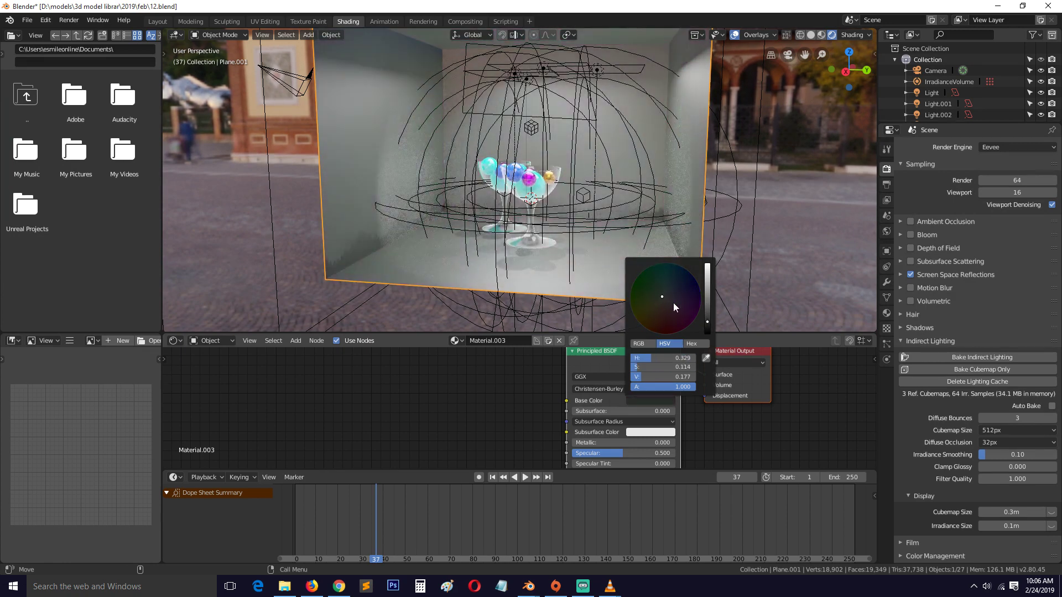
Rebake the indirect lighting for the darkened box, hide the viewport overlays and inspect the goblets from several angles
left_click(972, 360)
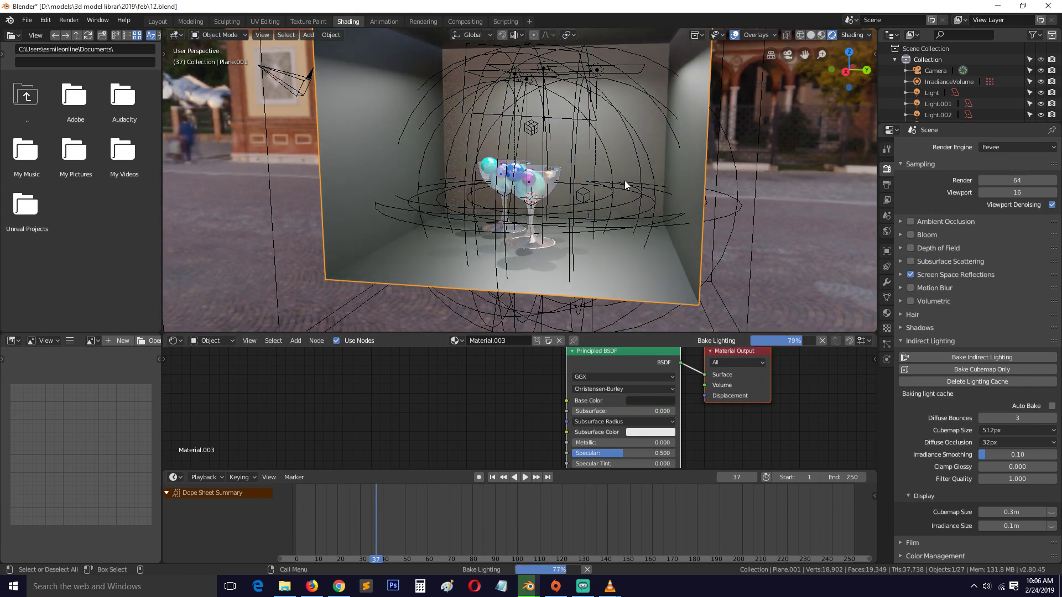
left_click(734, 35)
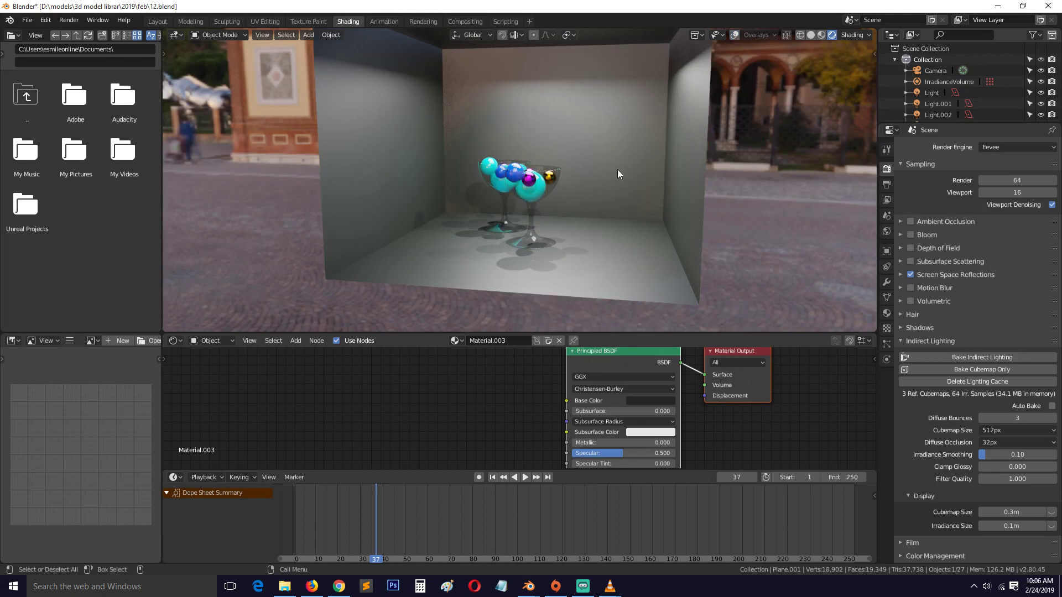
scroll(609, 188, "up", 5)
middle_click_drag(600, 206, 582, 247)
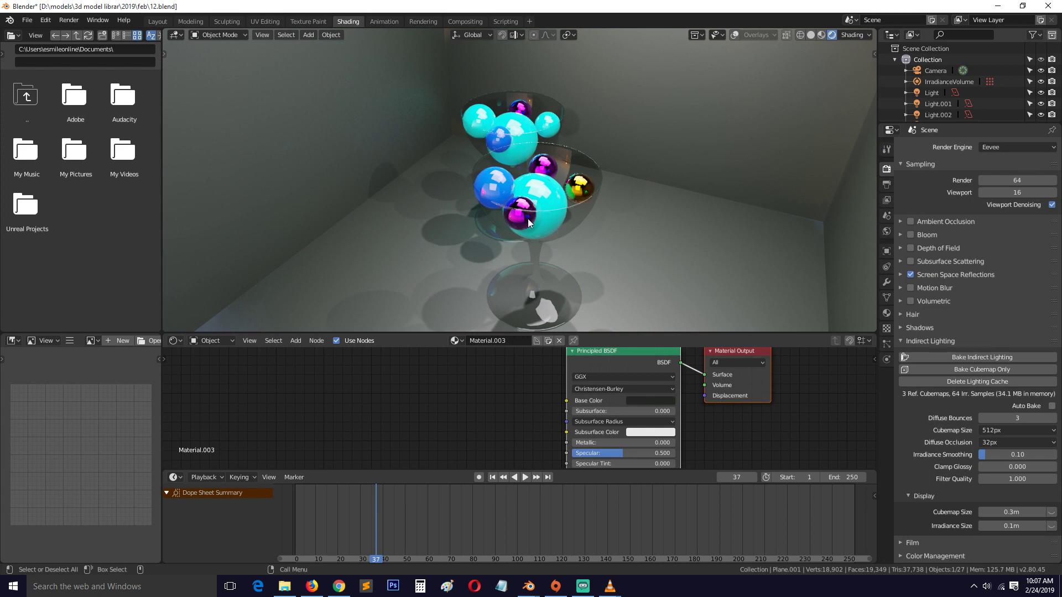
middle_click_drag(532, 217, 585, 180)
scroll(582, 211, "down", 2)
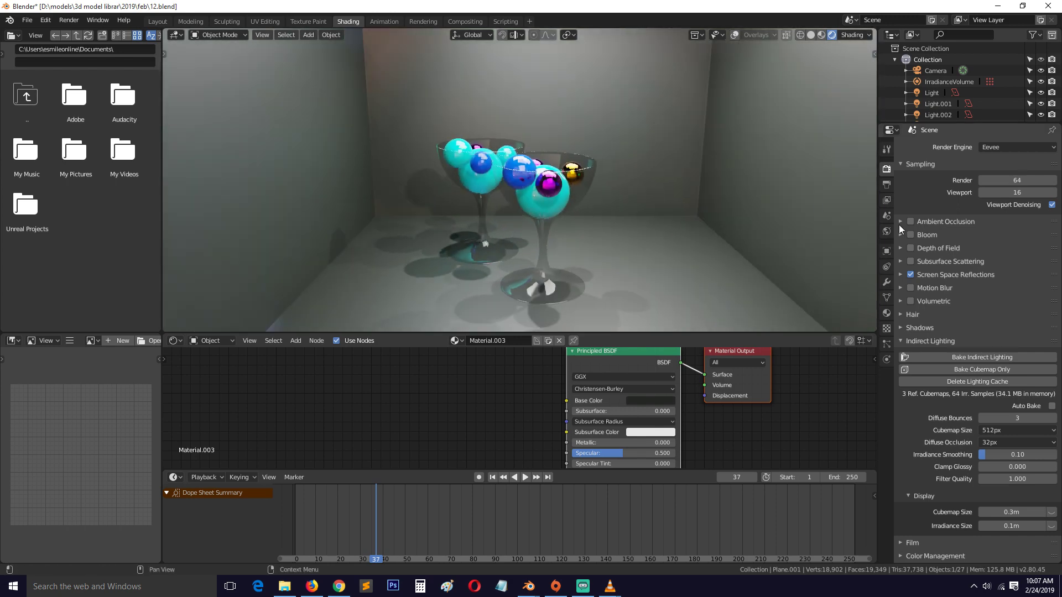